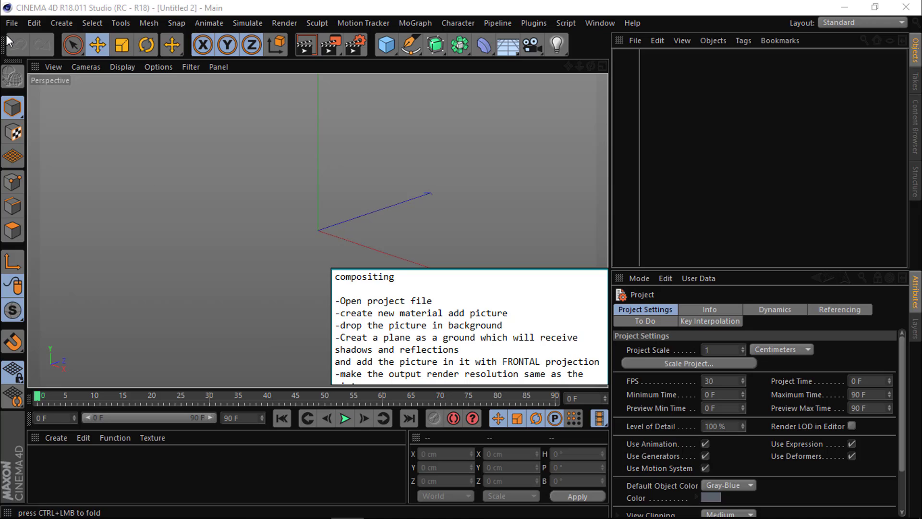
- Open the recent project robot.c4d, declining to reuse the same name and title
{"action": "left_click", "coordinate": [11, 23]}
{"action": "mouse_move", "coordinate": [166, 282]}
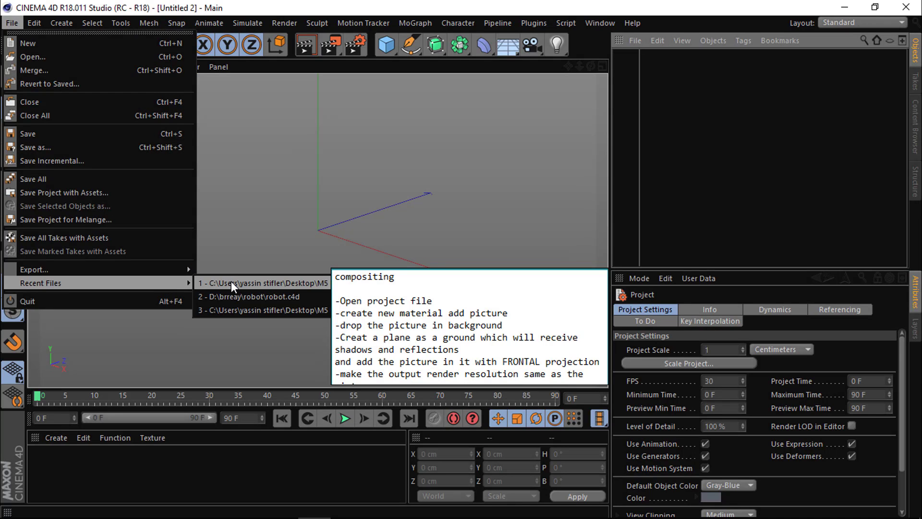
{"action": "left_click", "coordinate": [229, 296]}
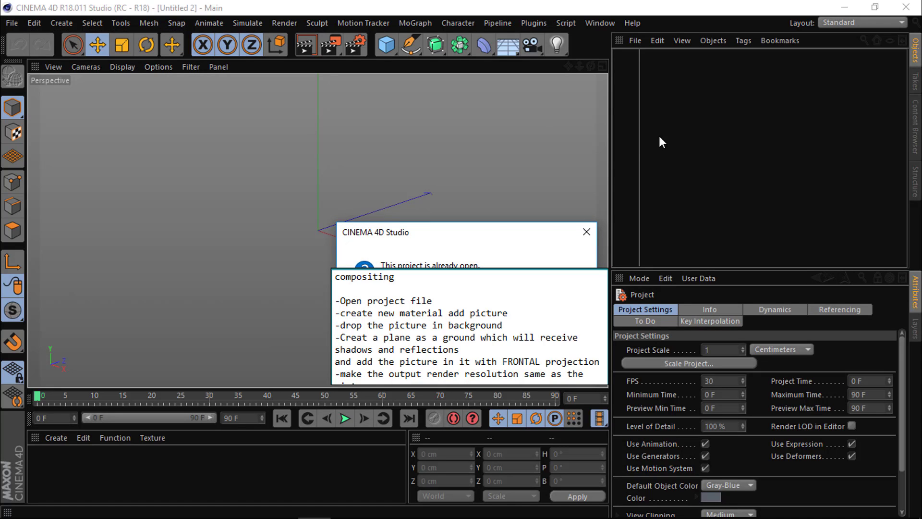
{"action": "left_click_drag", "start_coordinate": [470, 233], "coordinate": [475, 147]}
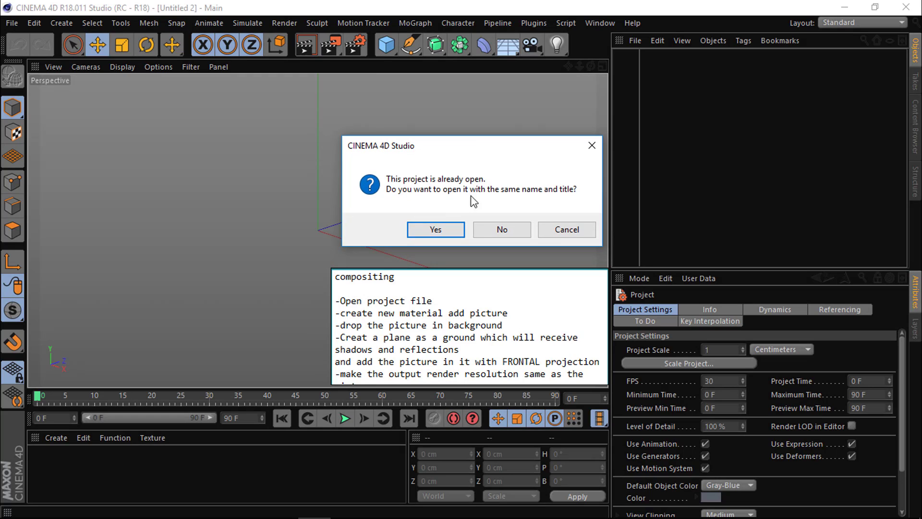
{"action": "left_click", "coordinate": [493, 230]}
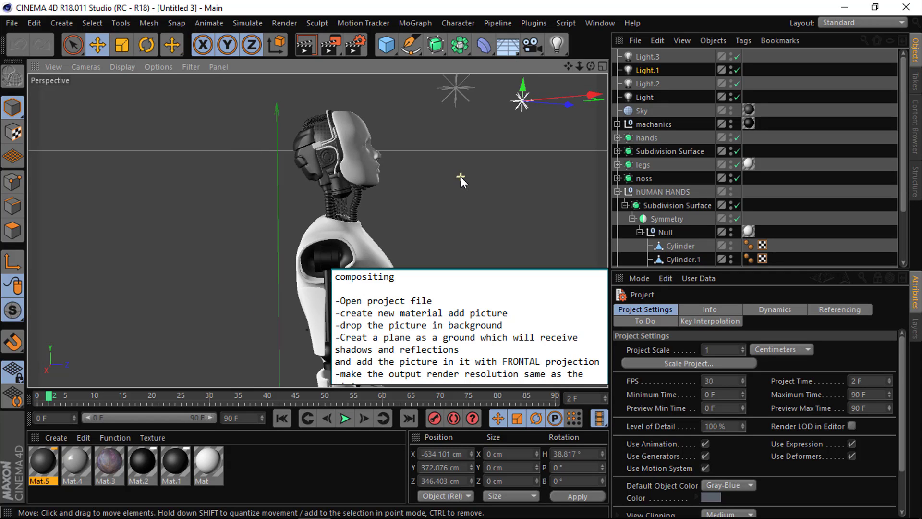
- Delete the four lights and the Sky object from the robot scene
{"action": "left_click_drag", "start_coordinate": [569, 67], "coordinate": [528, 85]}
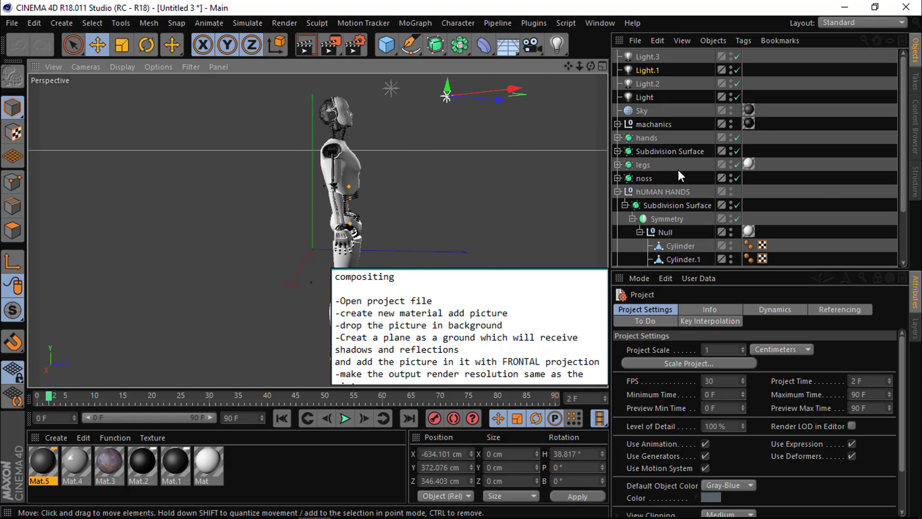
{"action": "left_click", "coordinate": [781, 104]}
{"action": "left_click_drag", "start_coordinate": [782, 104], "coordinate": [556, 2]}
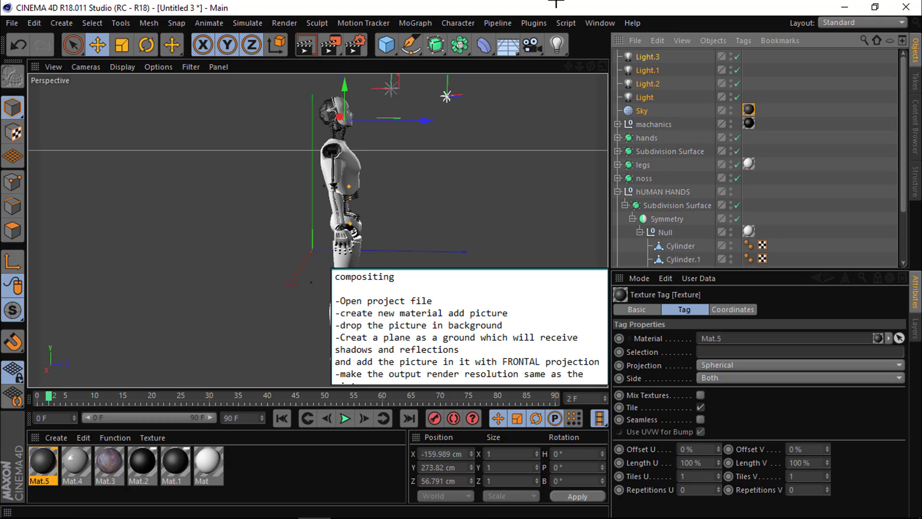
{"action": "key", "text": "Delete"}
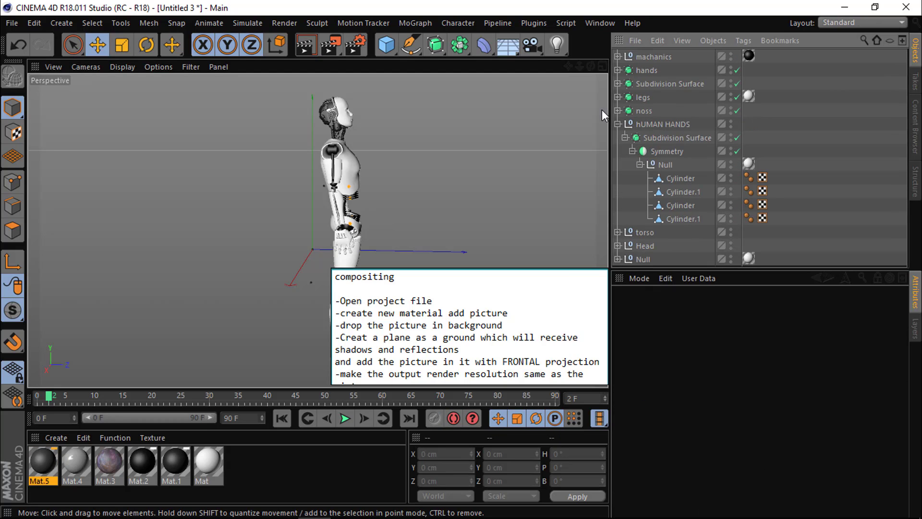
- Collapse the hUMAN HANDS hierarchy and group all the robot parts under a single null
{"action": "left_click", "coordinate": [619, 123]}
{"action": "left_click_drag", "start_coordinate": [682, 215], "coordinate": [683, 54]}
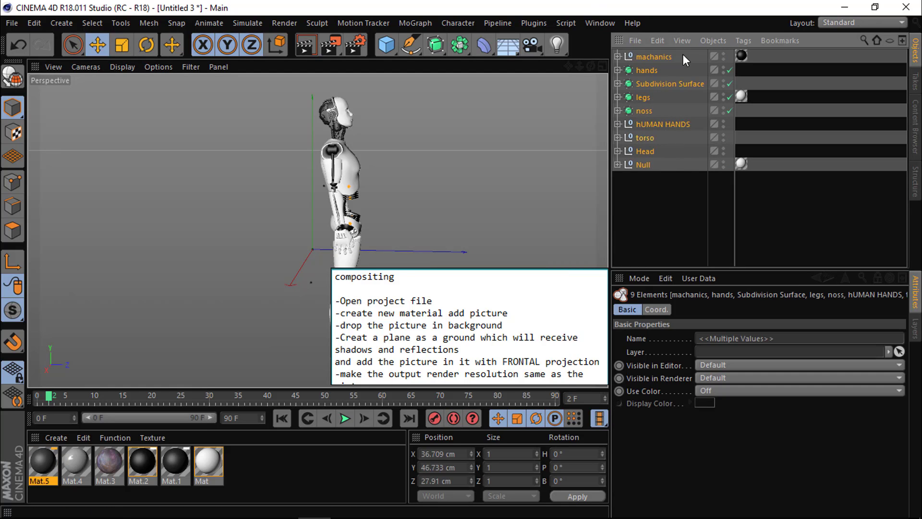
{"action": "key", "text": "alt+g"}
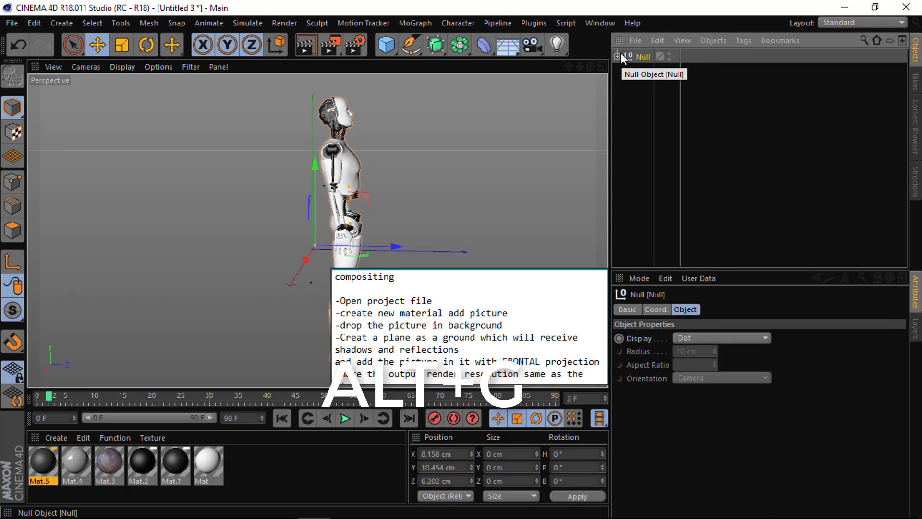
- Undo the grouping and look up the Group Objects command for the selected robot parts
{"action": "key", "text": "ctrl+z"}
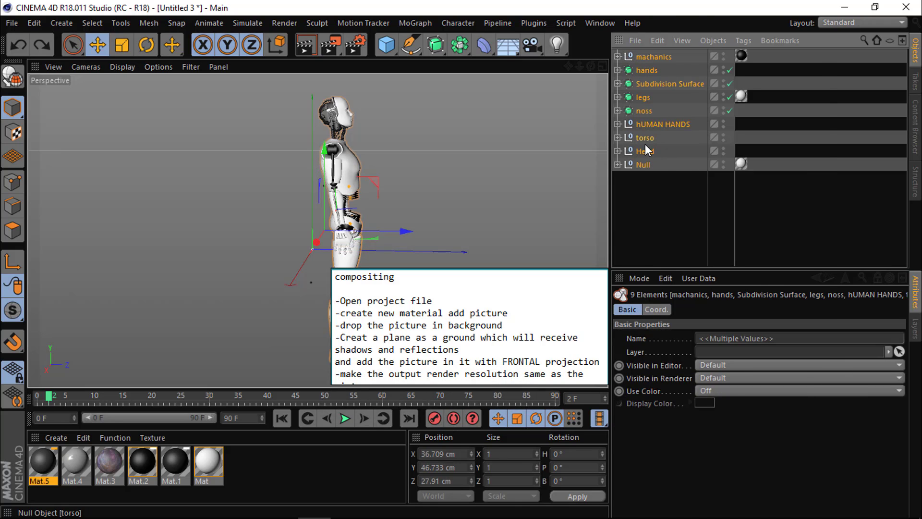
{"action": "right_click", "coordinate": [644, 140]}
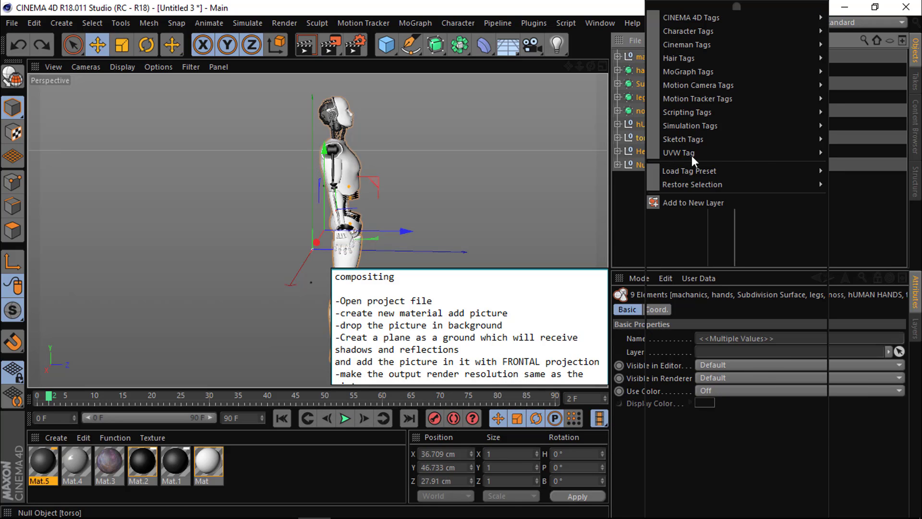
{"action": "left_click", "coordinate": [846, 220]}
- Try grouping manually by adding an empty Null object and placing all the robot parts inside it
{"action": "left_click_drag", "start_coordinate": [386, 44], "coordinate": [419, 65]}
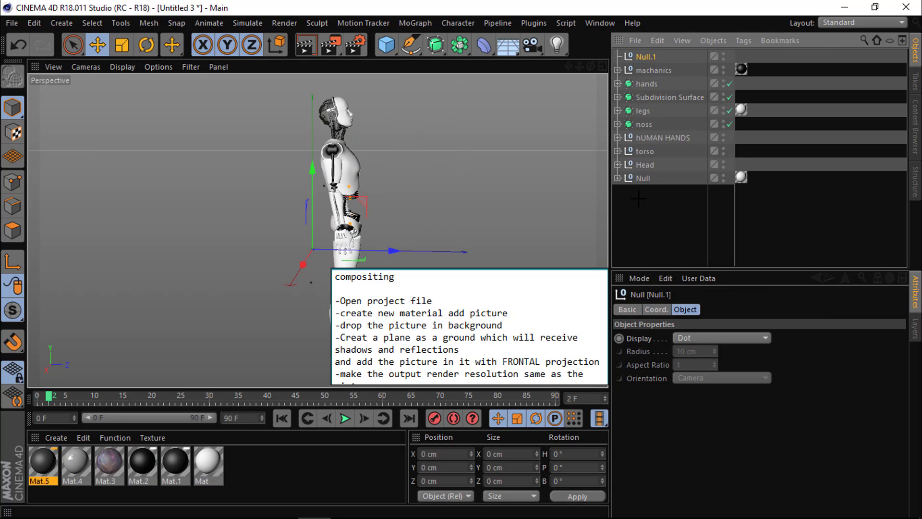
{"action": "left_click_drag", "start_coordinate": [638, 207], "coordinate": [641, 67]}
{"action": "left_click_drag", "start_coordinate": [642, 71], "coordinate": [643, 57]}
{"action": "left_click", "coordinate": [665, 181]}
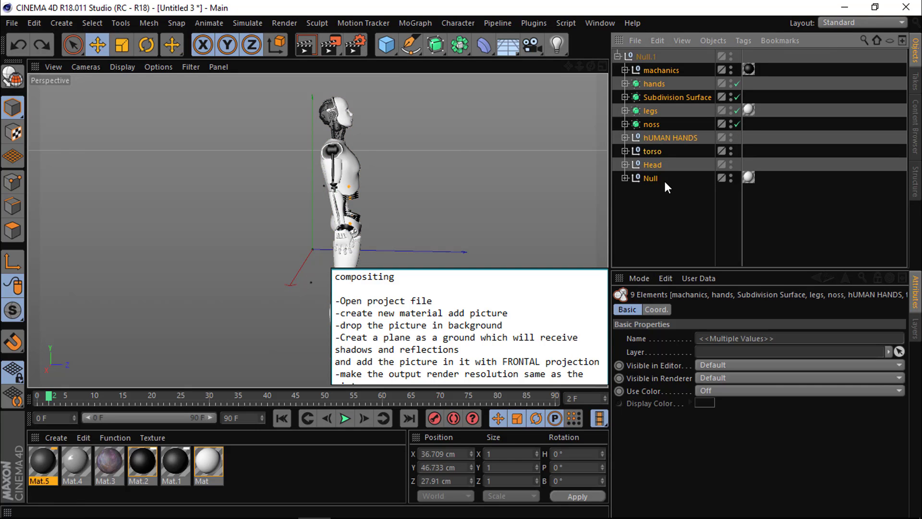
- Undo the manual null and its parenting, and group all the selected robot parts again
{"action": "key", "text": "ctrl+z"}
{"action": "key", "text": "ctrl+z"}
{"action": "key", "text": "ctrl+z"}
{"action": "key", "text": "ctrl+z"}
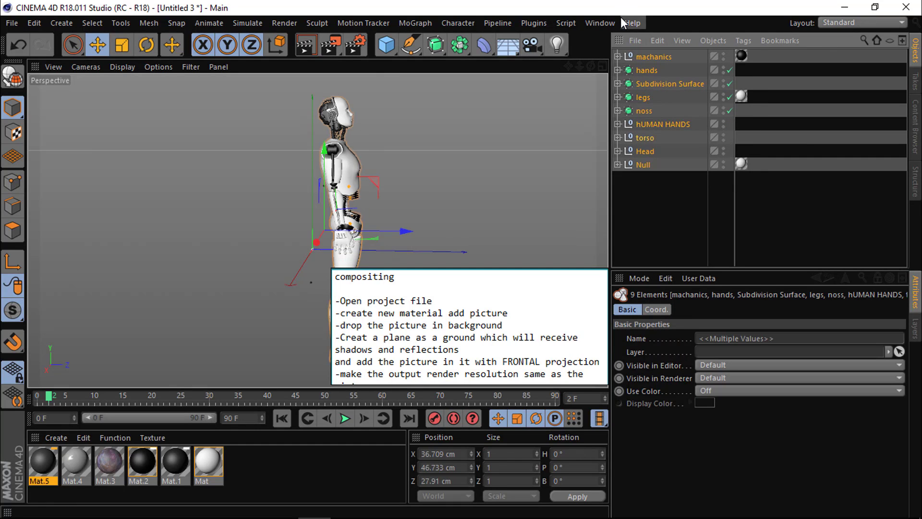
{"action": "key", "text": "alt+g"}
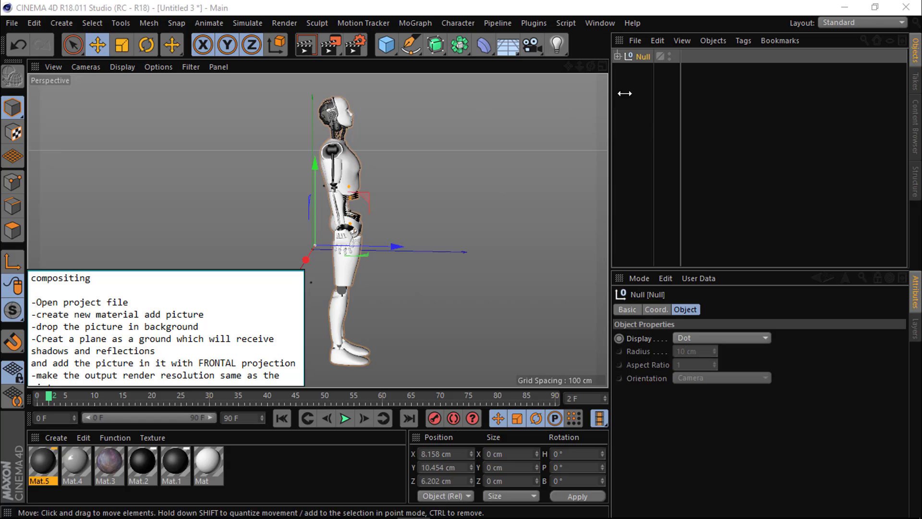
- Add a Background object to the scene
{"action": "left_click", "coordinate": [202, 457]}
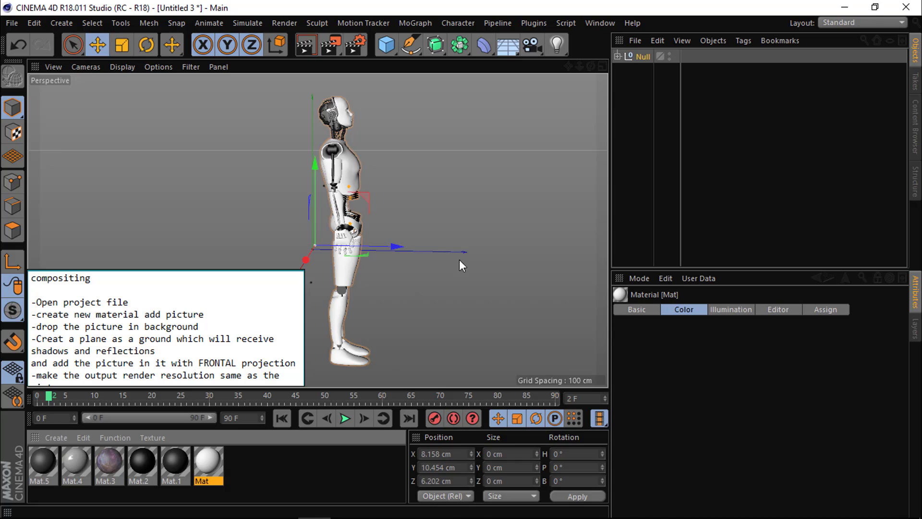
{"action": "left_click", "coordinate": [633, 111]}
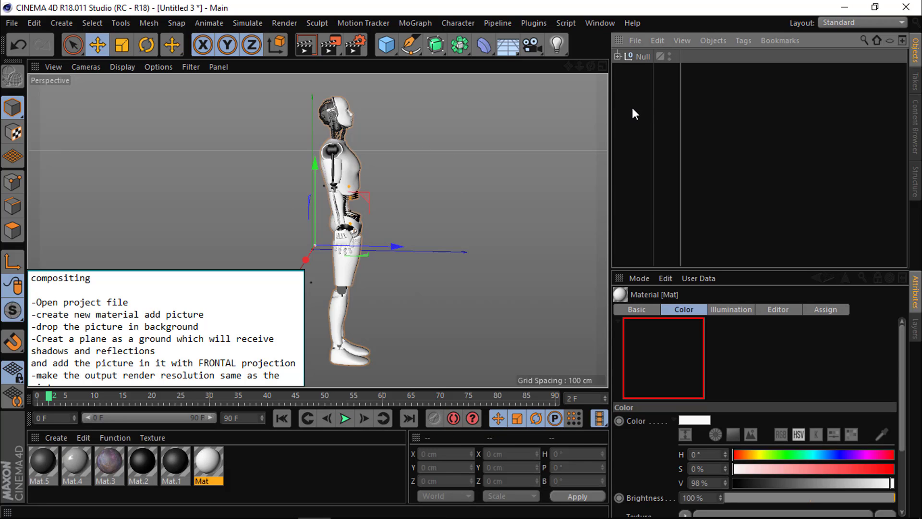
{"action": "left_click", "coordinate": [390, 48]}
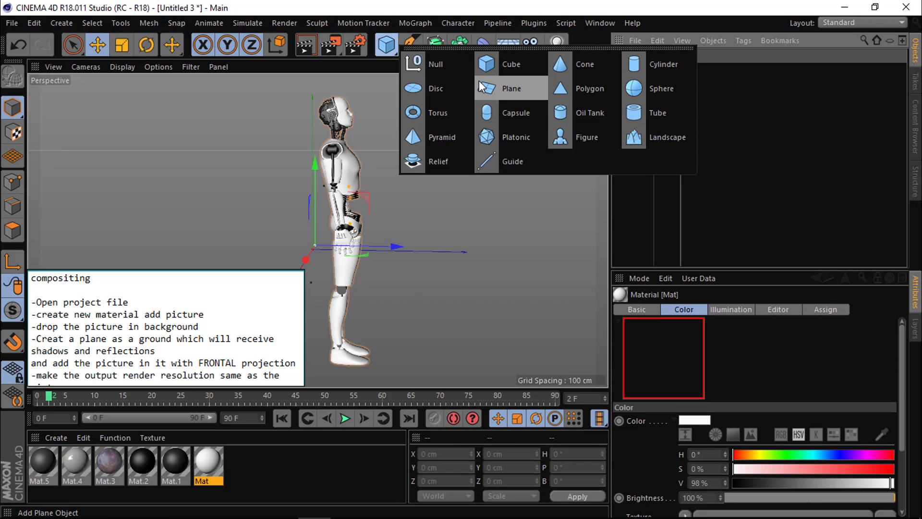
{"action": "left_click", "coordinate": [507, 45]}
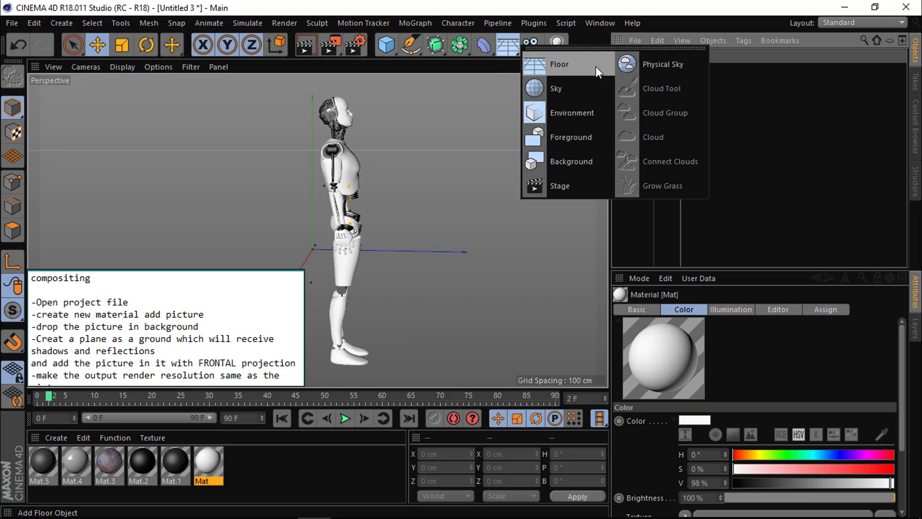
{"action": "left_click", "coordinate": [550, 159]}
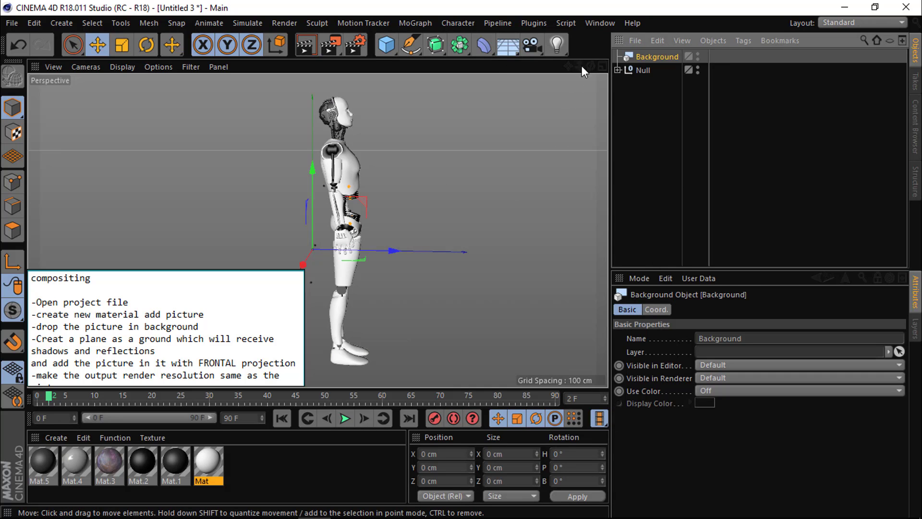
- Create a new material and open its Color channel settings in the Material Editor
{"action": "left_click_drag", "start_coordinate": [591, 66], "coordinate": [557, 67]}
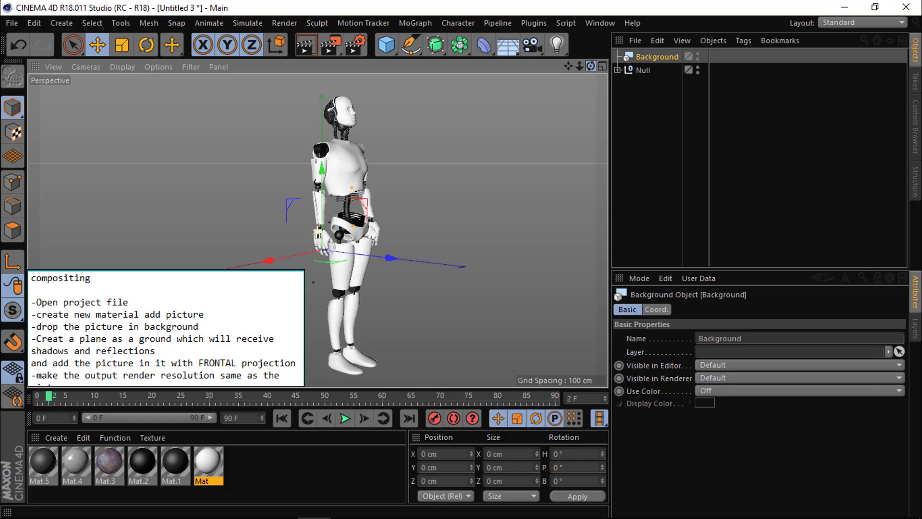
{"action": "double_click", "coordinate": [296, 472]}
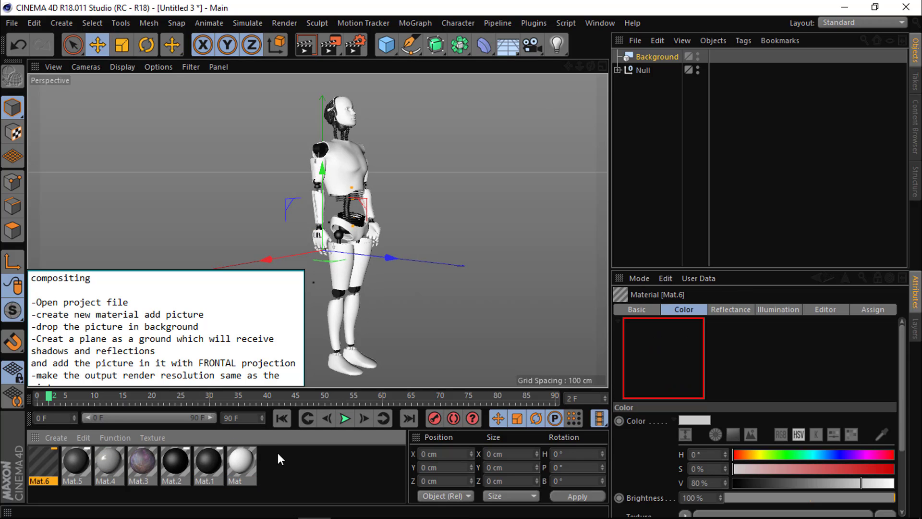
{"action": "double_click", "coordinate": [240, 463]}
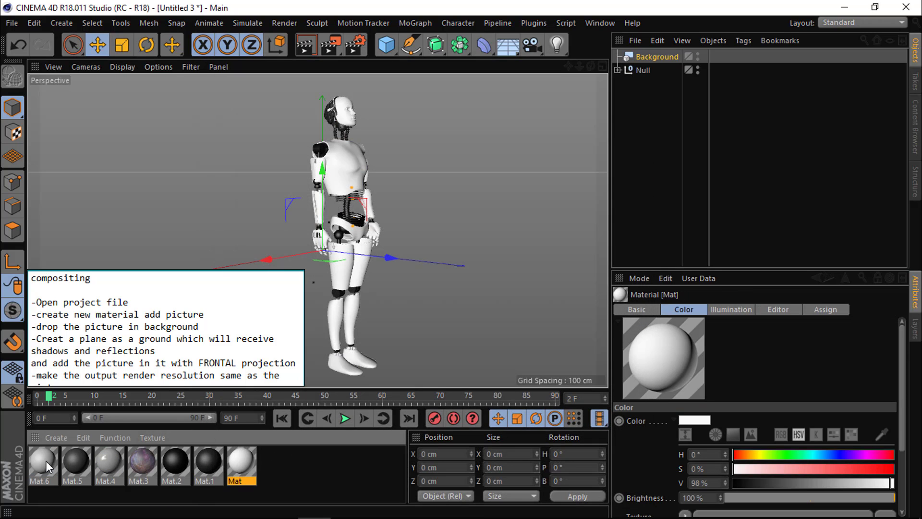
{"action": "double_click", "coordinate": [45, 460]}
{"action": "left_click_drag", "start_coordinate": [433, 71], "coordinate": [562, 61]}
{"action": "left_click", "coordinate": [357, 201]}
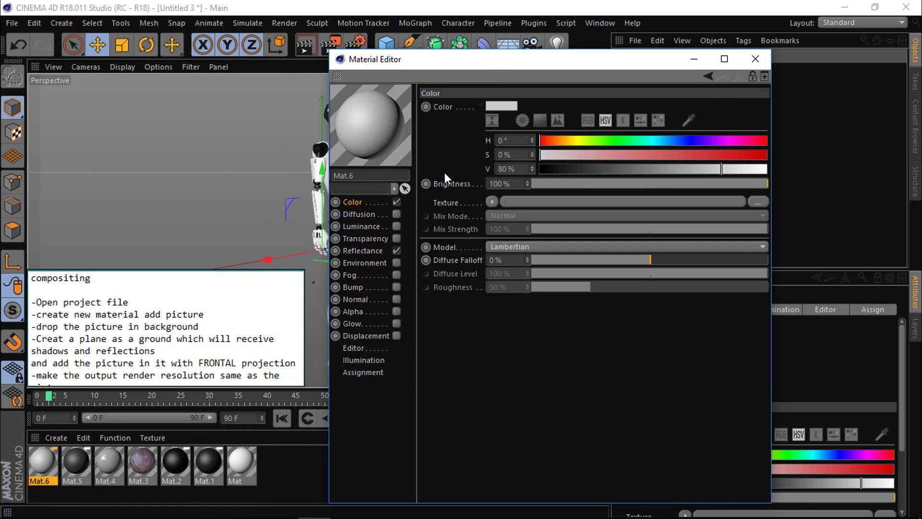
- Load the image tumblr_oreab80QUr1ukofkbo1_1280 as the new material's color texture without copying it to the project location
{"action": "left_click", "coordinate": [491, 202]}
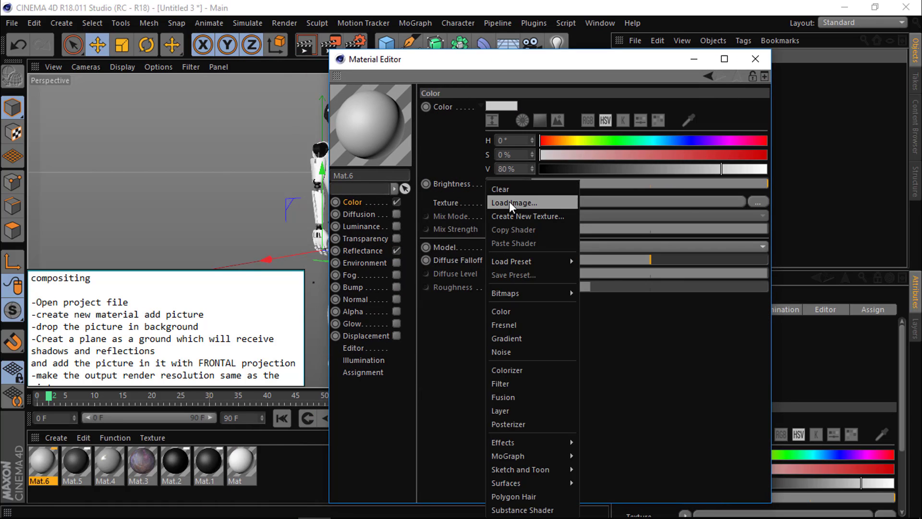
{"action": "left_click", "coordinate": [509, 201]}
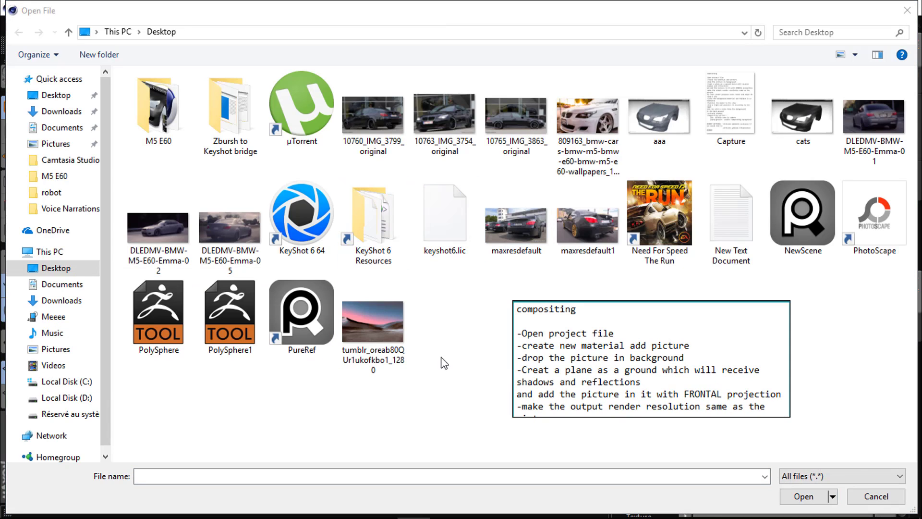
{"action": "double_click", "coordinate": [380, 327]}
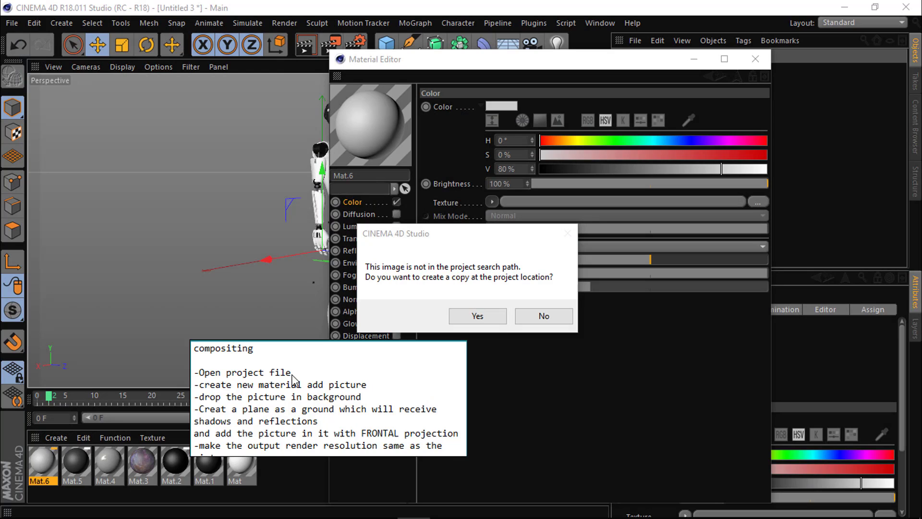
{"action": "left_click", "coordinate": [542, 315]}
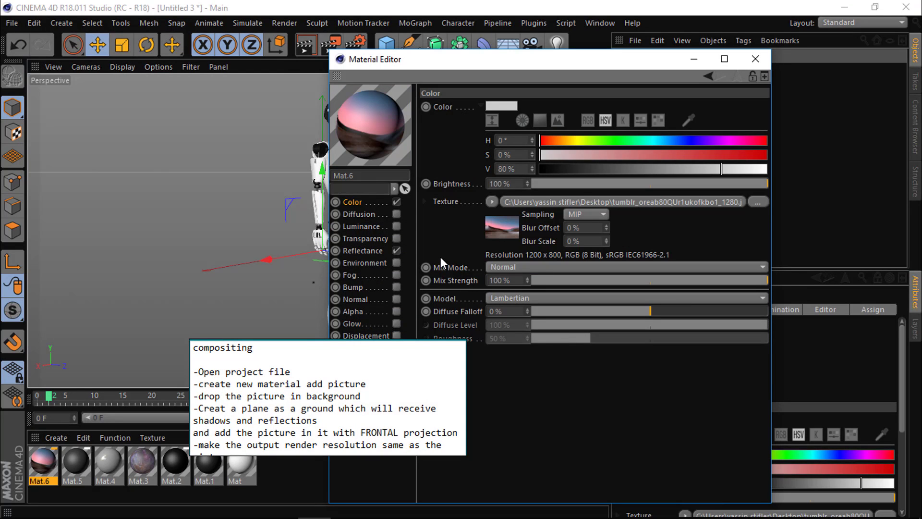
- Close the Material Editor and apply the desert picture material Mat.6 to the Background object
{"action": "left_click_drag", "start_coordinate": [531, 70], "coordinate": [661, 108]}
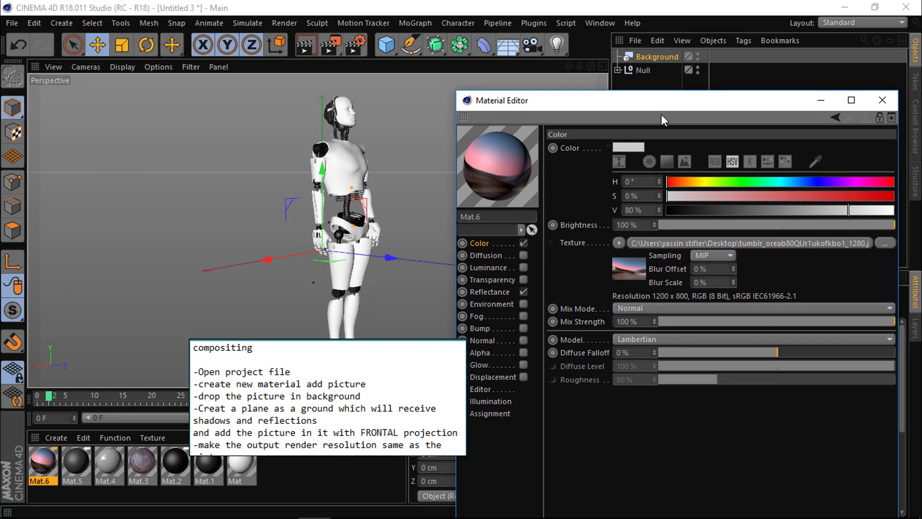
{"action": "left_click", "coordinate": [883, 100]}
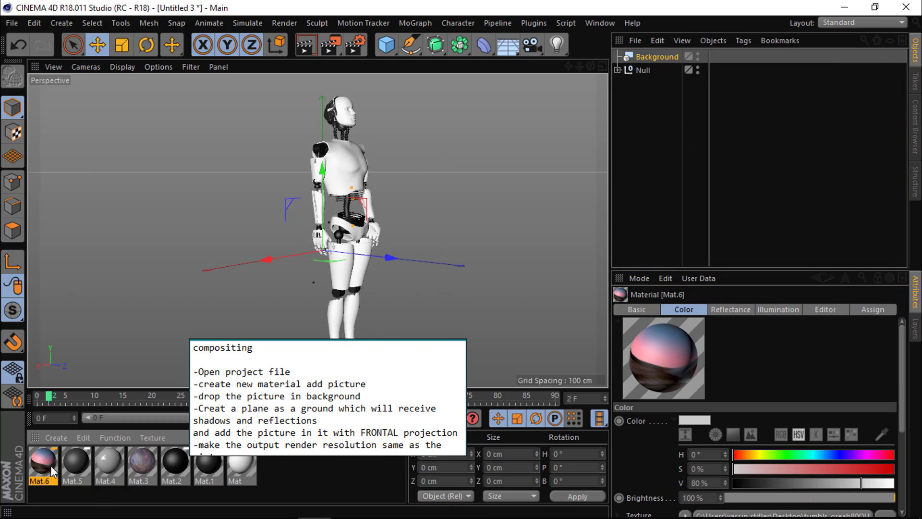
{"action": "left_click_drag", "start_coordinate": [42, 461], "coordinate": [658, 54]}
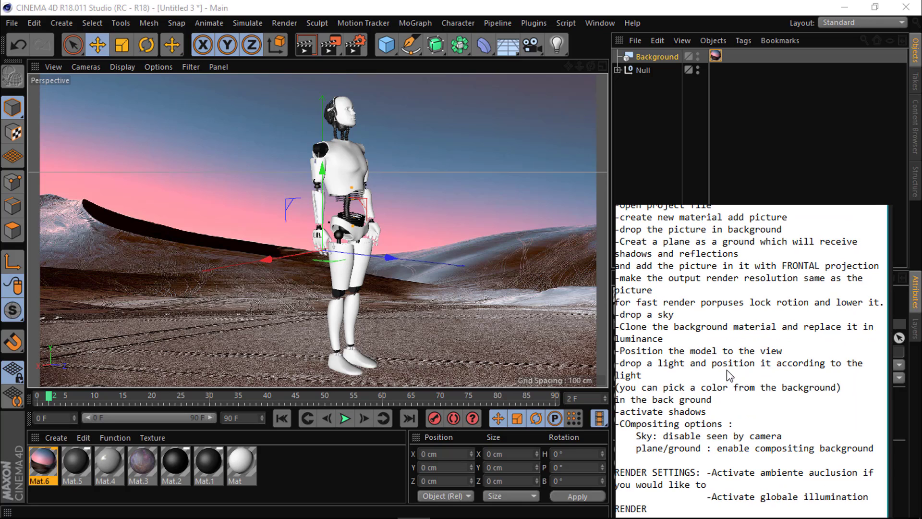
- Close the compositing notes overlay
{"action": "right_click", "coordinate": [730, 368]}
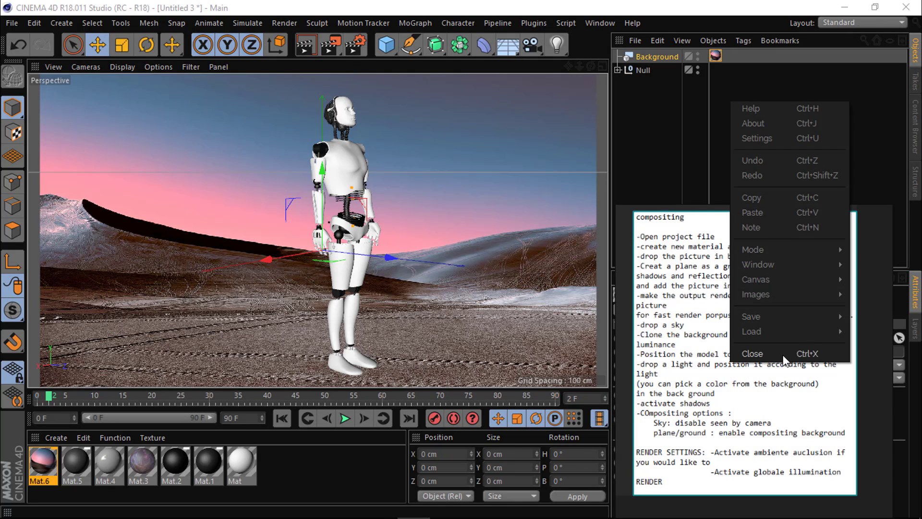
{"action": "left_click", "coordinate": [784, 360]}
{"action": "left_click", "coordinate": [759, 396]}
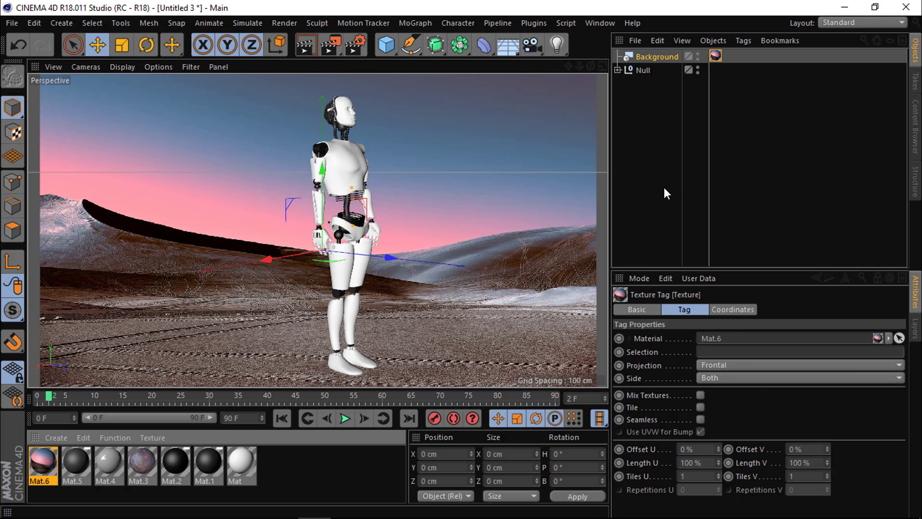
- Add a Plane primitive to the scene as the ground
{"action": "left_click", "coordinate": [388, 46]}
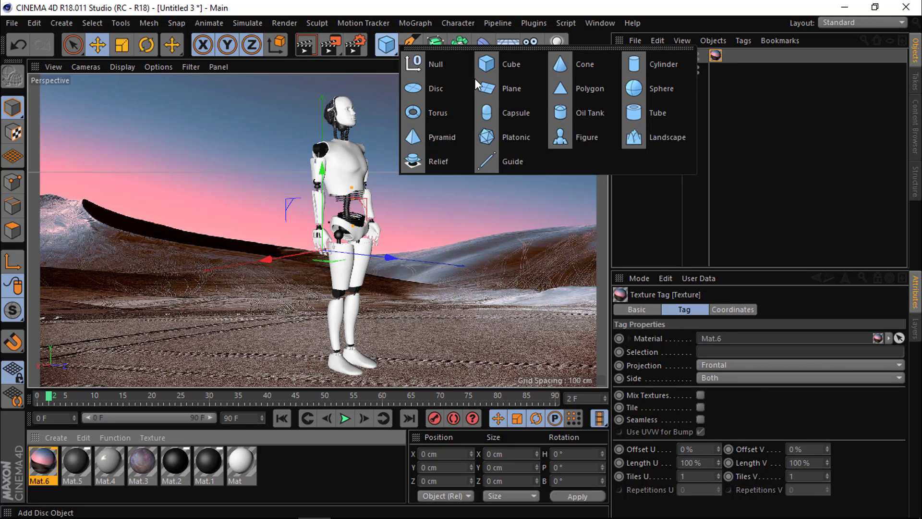
{"action": "left_click", "coordinate": [495, 87]}
{"action": "left_click_drag", "start_coordinate": [591, 66], "coordinate": [591, 84]}
- Raise the robot's Null group along the Y axis until its feet stand on the ground plane
{"action": "left_click", "coordinate": [641, 84]}
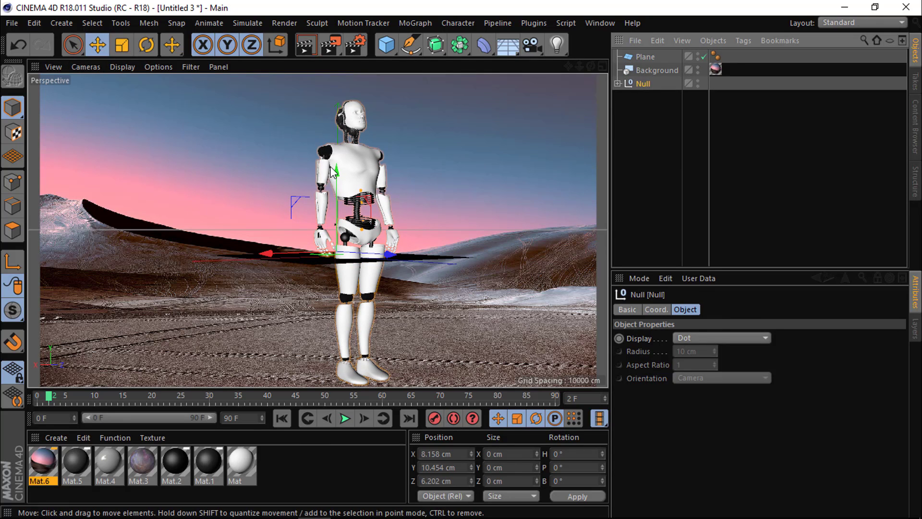
{"action": "left_click_drag", "start_coordinate": [337, 167], "coordinate": [338, 114]}
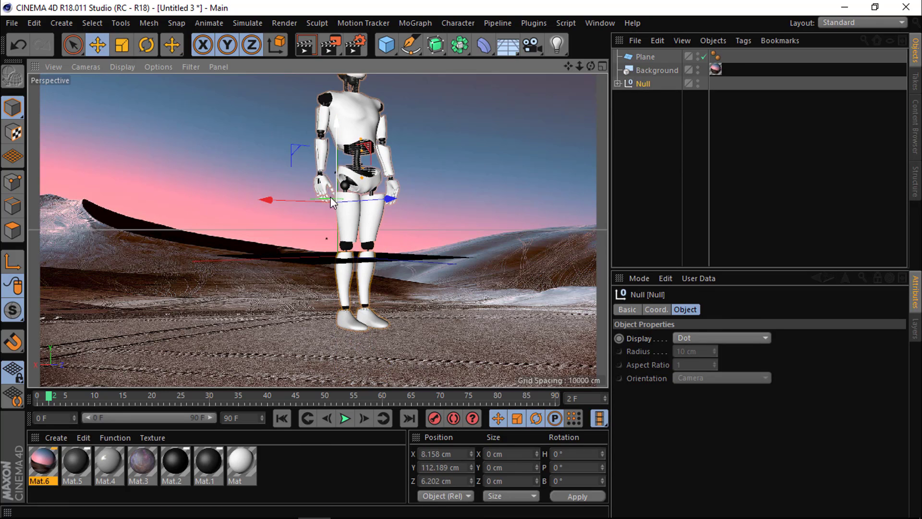
{"action": "scroll", "coordinate": [347, 217], "scroll_direction": "up", "scroll_amount": 3}
{"action": "left_click_drag", "start_coordinate": [333, 161], "coordinate": [316, 151]}
{"action": "left_click_drag", "start_coordinate": [581, 64], "coordinate": [573, 67]}
- Scale the ground plane uniformly to about 864 by 864 cm
{"action": "left_click", "coordinate": [645, 56]}
{"action": "left_click", "coordinate": [123, 46]}
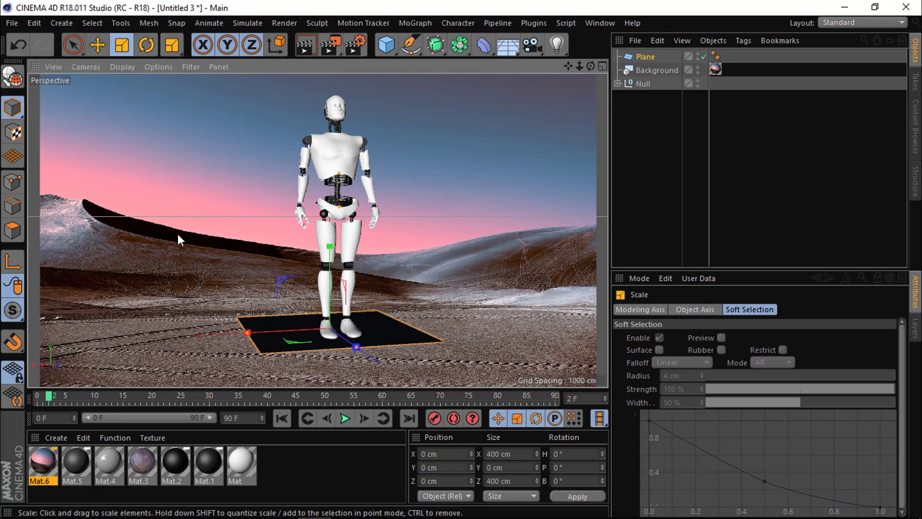
{"action": "left_click_drag", "start_coordinate": [179, 239], "coordinate": [226, 245]}
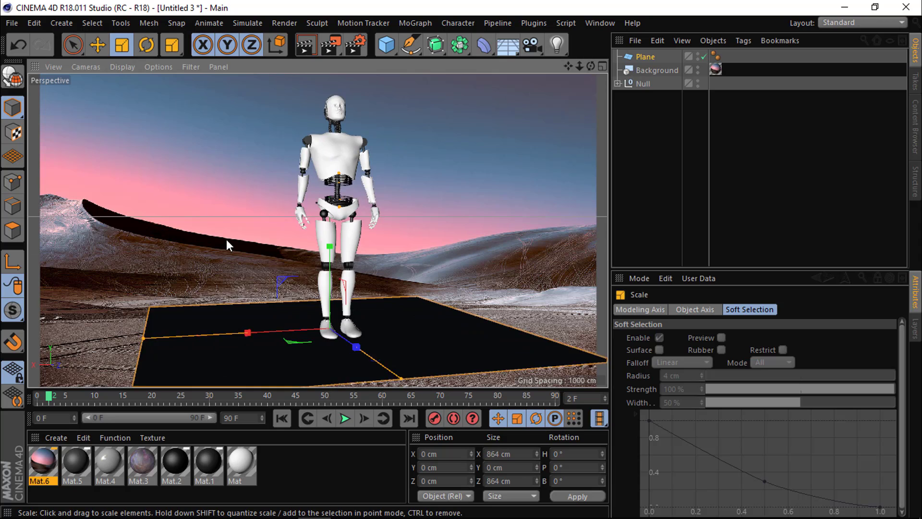
{"action": "scroll", "coordinate": [227, 245], "scroll_direction": "down", "scroll_amount": 2}
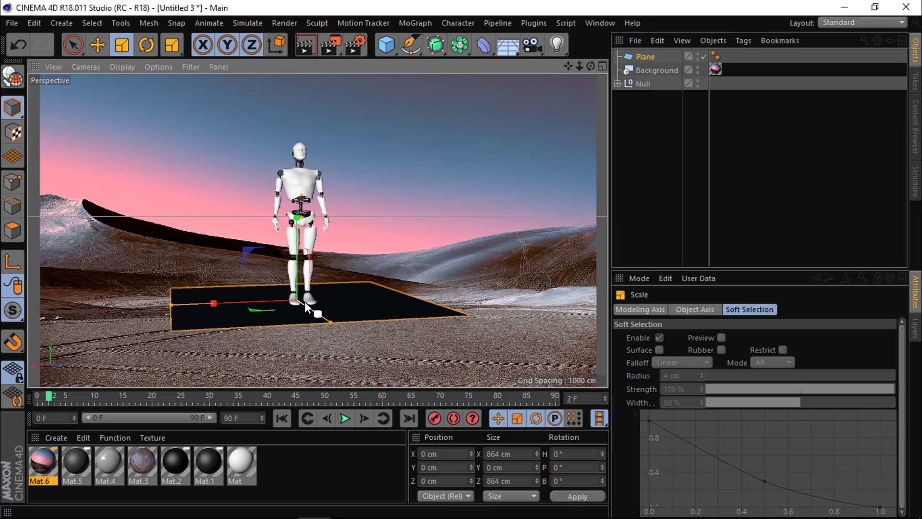
- Stretch the ground plane to about 1299 cm along X and 1440 cm along Z
{"action": "left_click", "coordinate": [98, 46]}
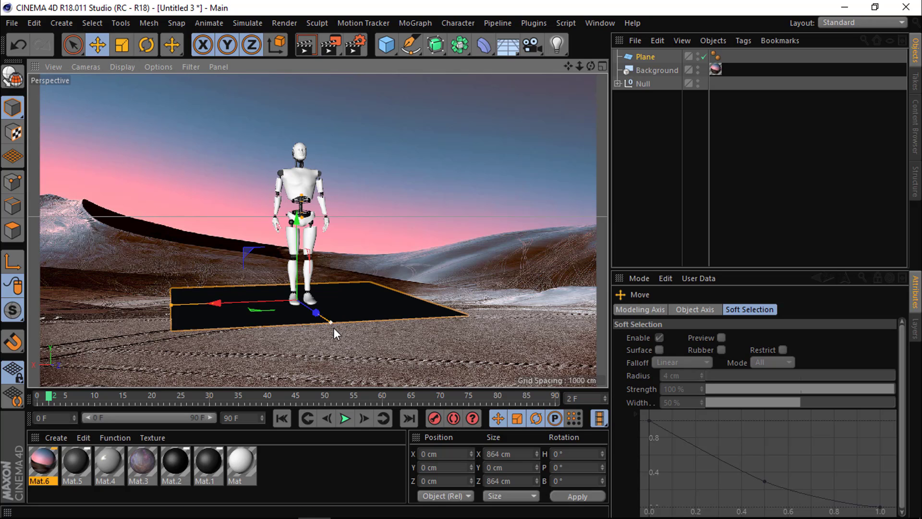
{"action": "left_click_drag", "start_coordinate": [333, 328], "coordinate": [348, 353]}
{"action": "left_click_drag", "start_coordinate": [171, 305], "coordinate": [159, 308]}
{"action": "mouse_move", "coordinate": [569, 66]}
{"action": "left_mouse_down"}
{"action": "mouse_move", "coordinate": [616, 120]}
{"action": "mouse_move", "coordinate": [620, 99]}
{"action": "mouse_move", "coordinate": [580, 53]}
{"action": "left_mouse_up"}
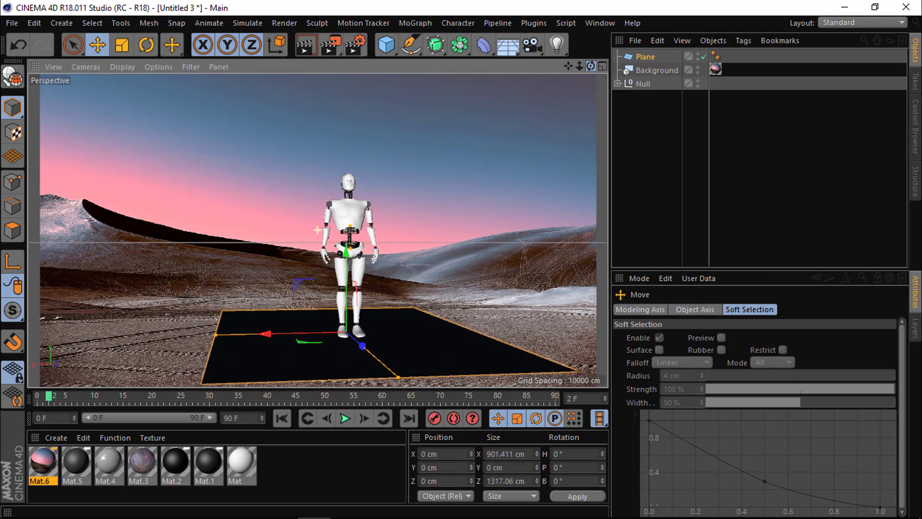
{"action": "left_click_drag", "start_coordinate": [217, 334], "coordinate": [160, 334]}
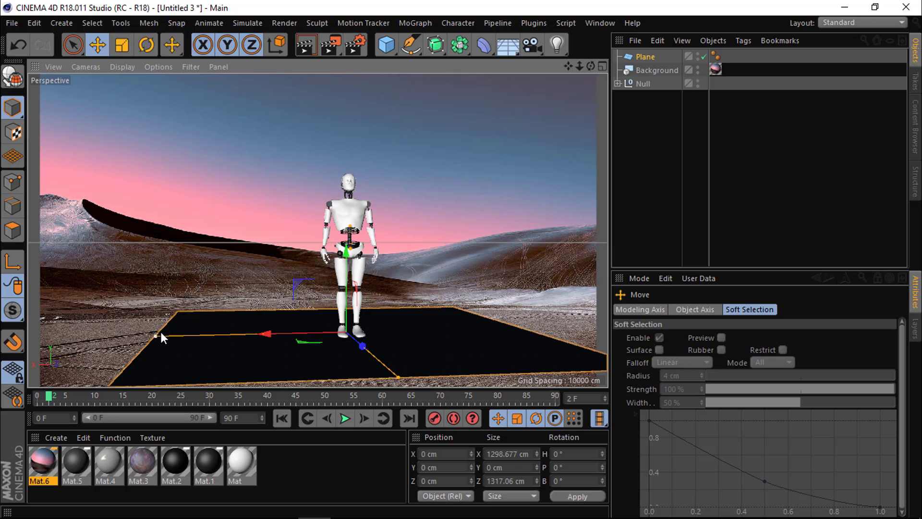
{"action": "left_click_drag", "start_coordinate": [401, 379], "coordinate": [406, 384]}
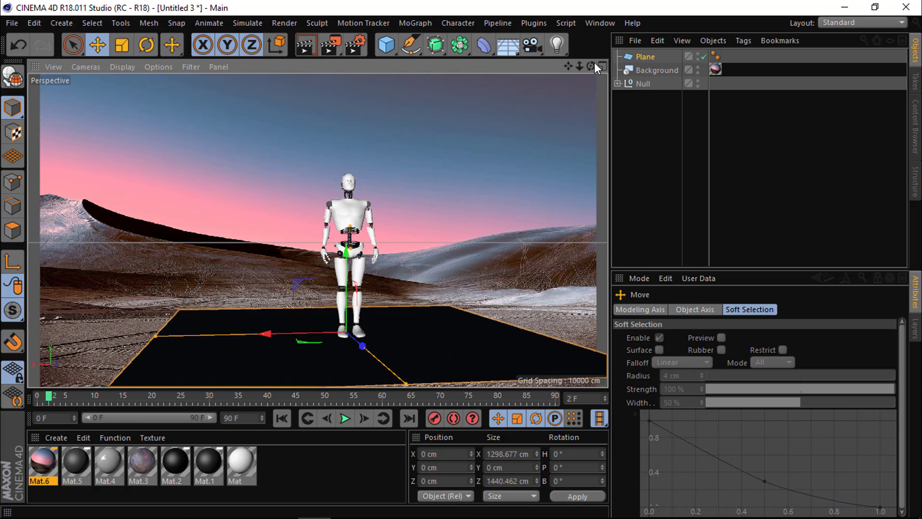
- Duplicate the desert picture material Mat.6 and apply the copy to the ground plane
{"action": "left_click_drag", "start_coordinate": [593, 65], "coordinate": [568, 70]}
{"action": "scroll", "coordinate": [316, 380], "scroll_direction": "up", "scroll_amount": 1}
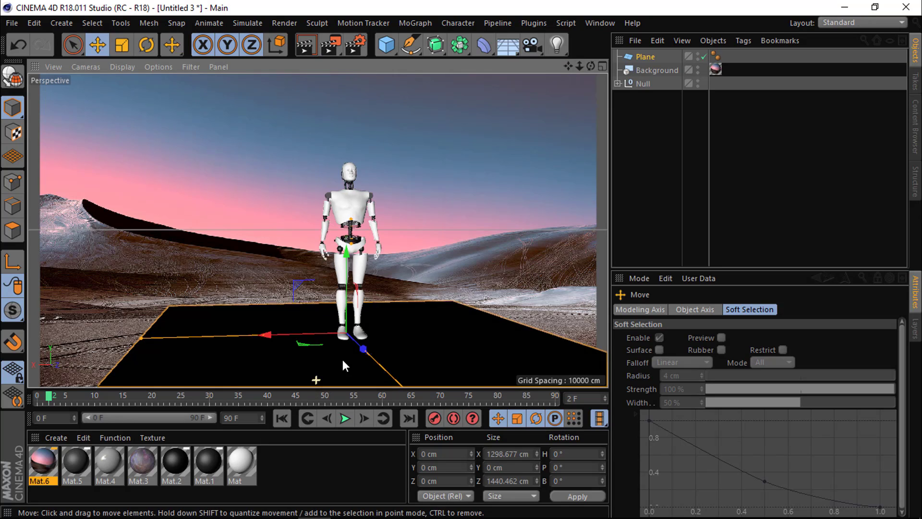
{"action": "scroll", "coordinate": [342, 359], "scroll_direction": "up", "scroll_amount": 1}
{"action": "left_click", "coordinate": [39, 463]}
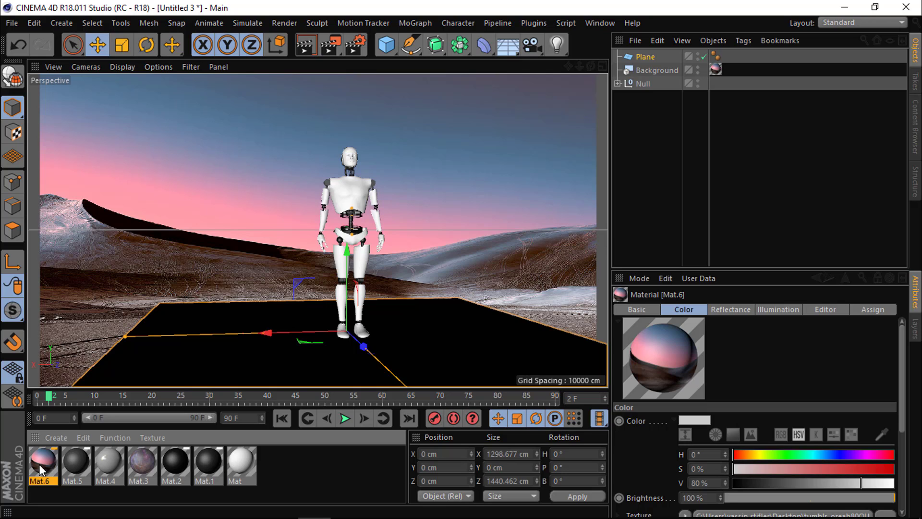
{"action": "left_click_drag", "start_coordinate": [39, 464], "coordinate": [649, 59]}
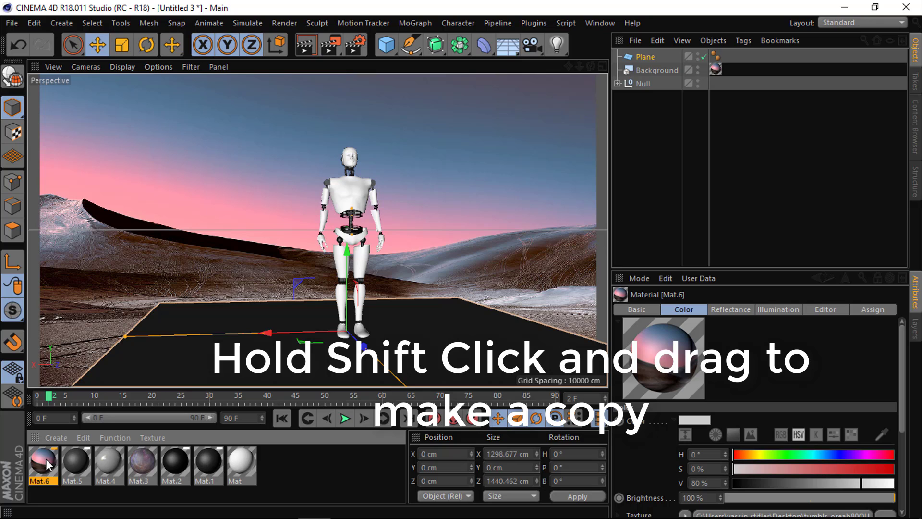
{"action": "left_click_drag", "start_coordinate": [48, 465], "coordinate": [647, 58], "text": "shift"}
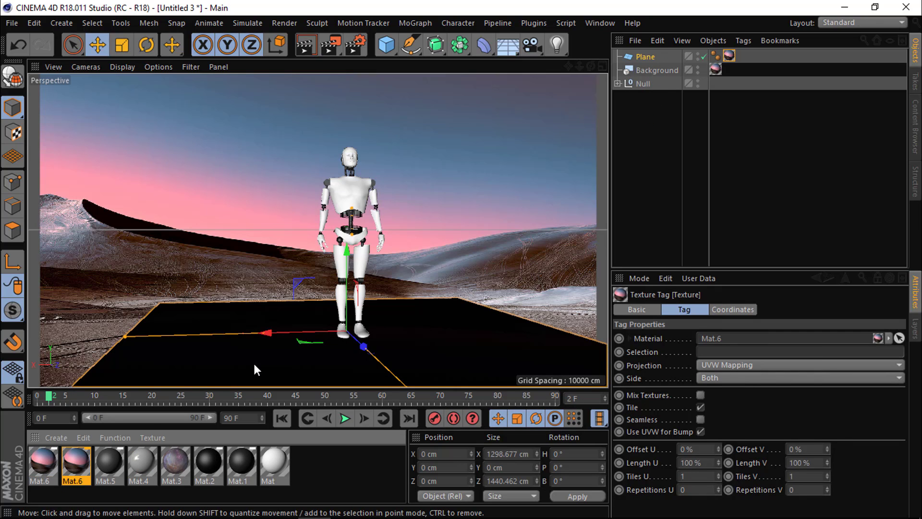
{"action": "double_click", "coordinate": [75, 464]}
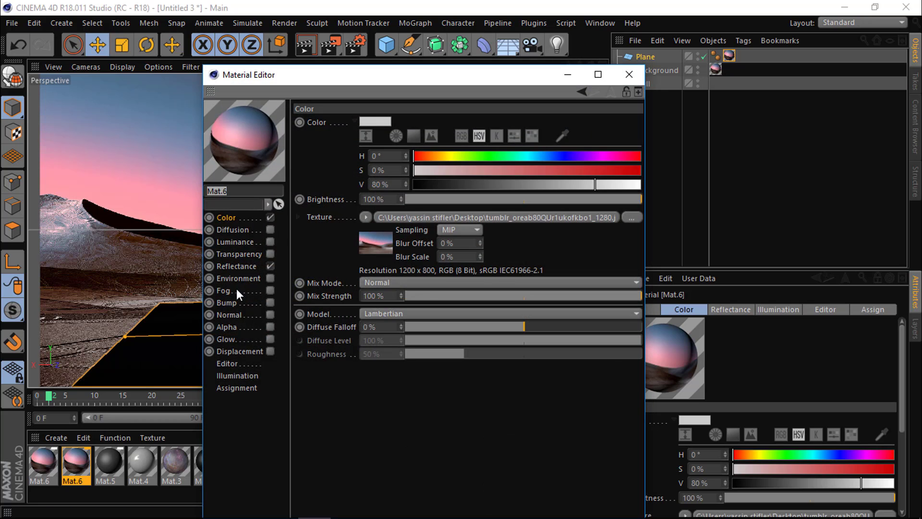
{"action": "left_click", "coordinate": [629, 75]}
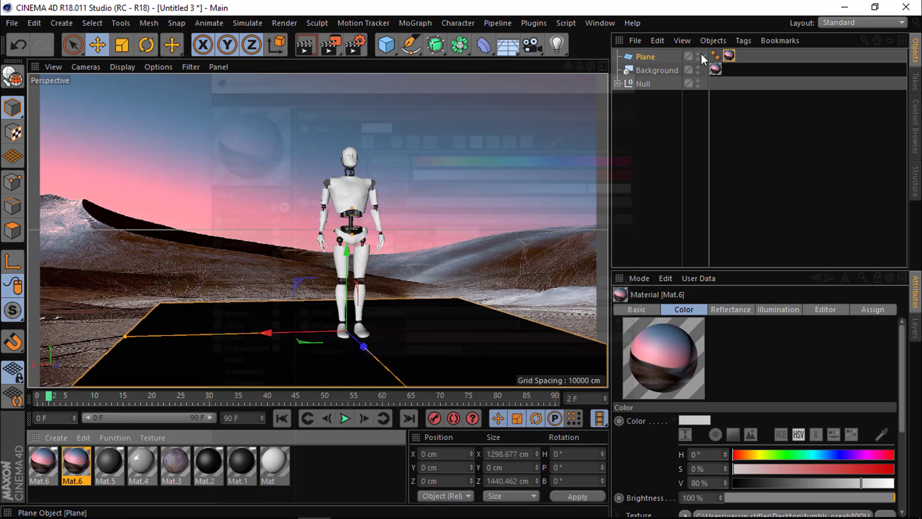
{"action": "left_click_drag", "start_coordinate": [707, 70], "coordinate": [714, 71]}
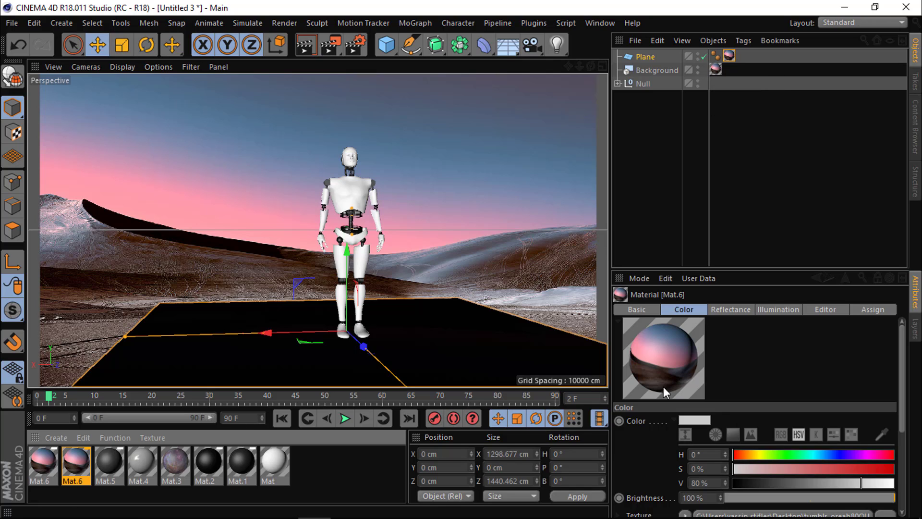
- Set the projection of the Plane's texture tag to Frontal
{"action": "left_click", "coordinate": [729, 56]}
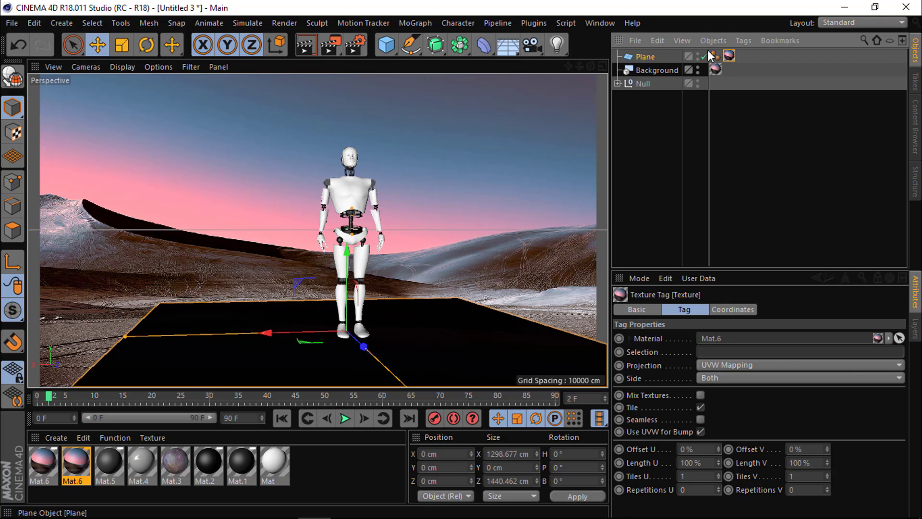
{"action": "left_click", "coordinate": [742, 365]}
{"action": "left_click", "coordinate": [733, 431]}
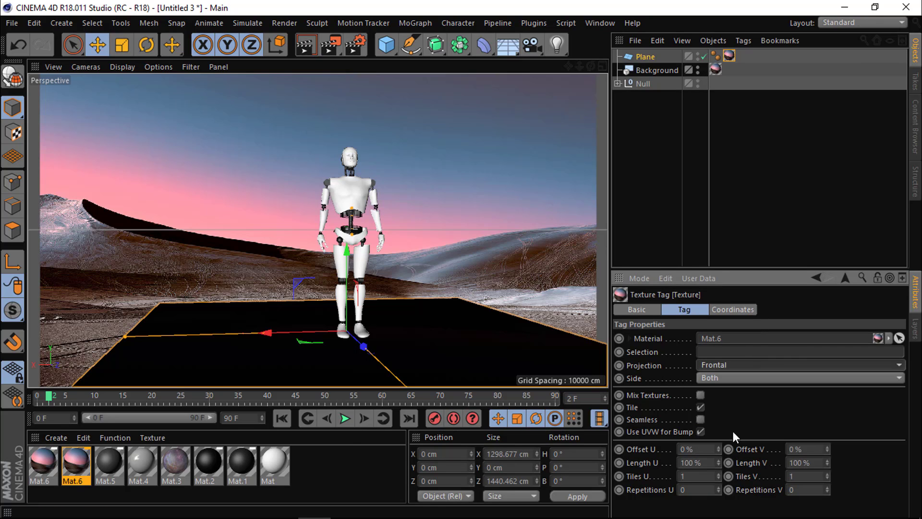
- Add a Sky object to the scene and make another copy of the desert material Mat.6
{"action": "mouse_move", "coordinate": [592, 65]}
{"action": "left_mouse_down"}
{"action": "mouse_move", "coordinate": [591, 77]}
{"action": "mouse_move", "coordinate": [592, 60]}
{"action": "left_mouse_up"}
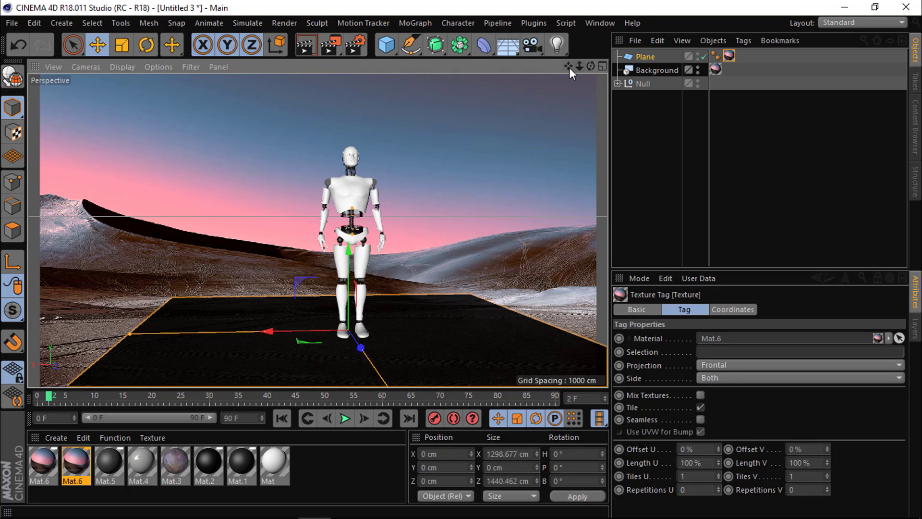
{"action": "left_click_drag", "start_coordinate": [570, 69], "coordinate": [570, 64]}
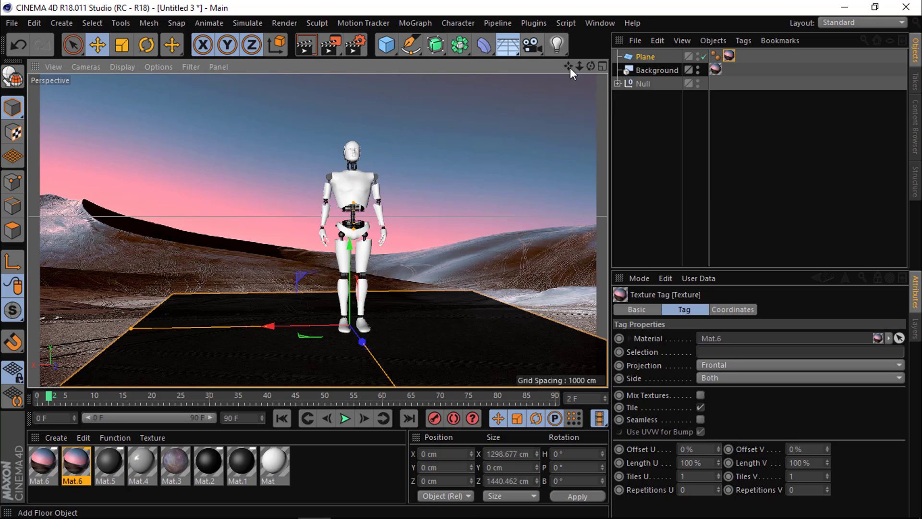
{"action": "left_click_drag", "start_coordinate": [508, 44], "coordinate": [575, 88]}
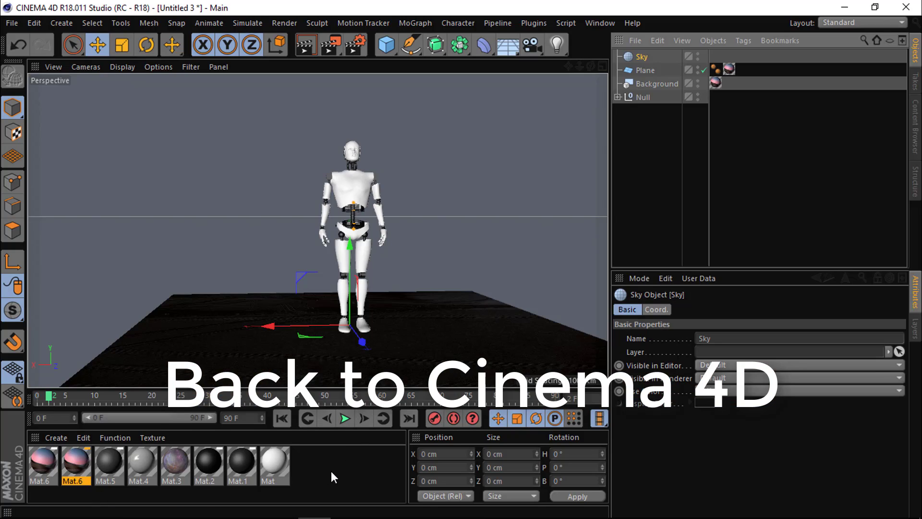
{"action": "left_click", "coordinate": [43, 462]}
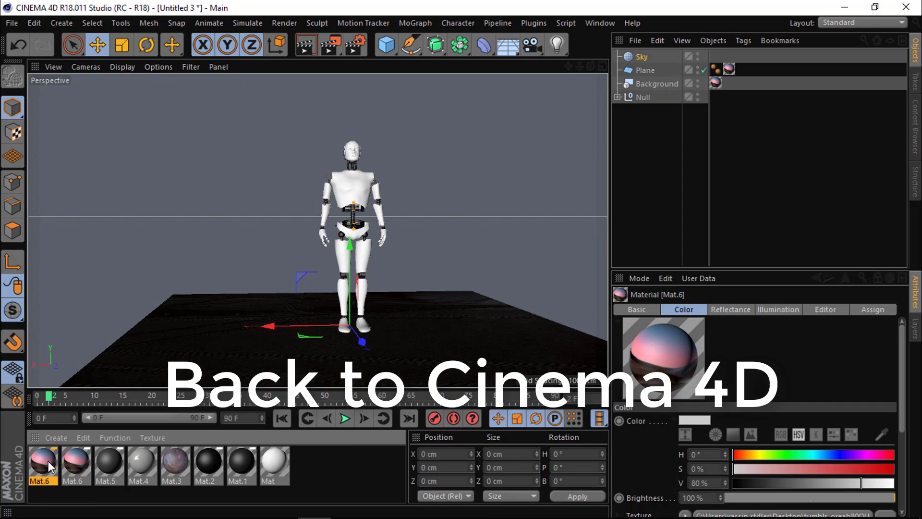
{"action": "left_click_drag", "start_coordinate": [40, 461], "coordinate": [68, 462], "text": "ctrl"}
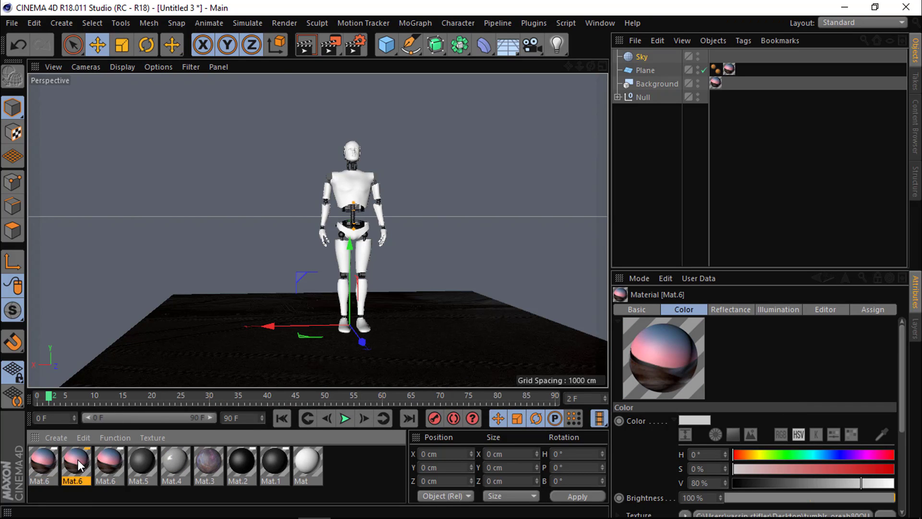
- Make the new Mat.6 copy use the desert image in Luminance only, with Color and Reflectance disabled, and close the Material Editor
{"action": "double_click", "coordinate": [78, 460]}
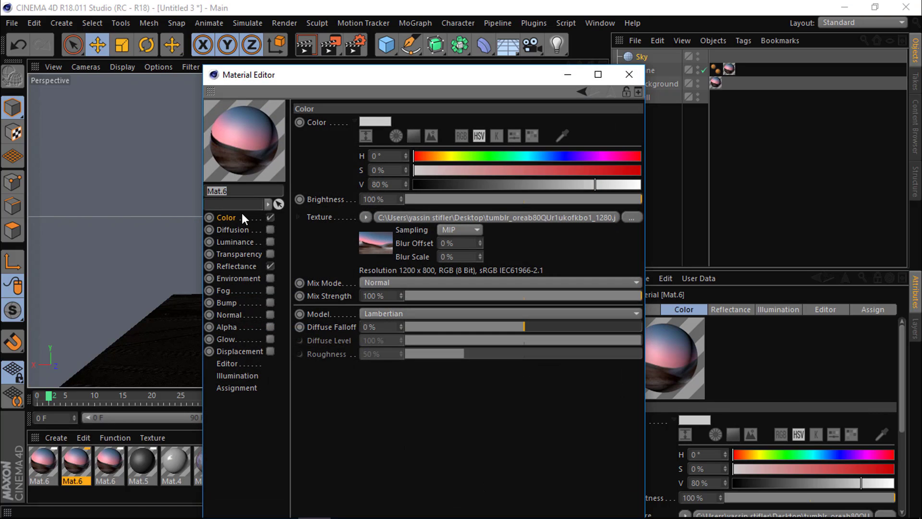
{"action": "left_click", "coordinate": [241, 243]}
{"action": "left_click_drag", "start_coordinate": [396, 217], "coordinate": [396, 218]}
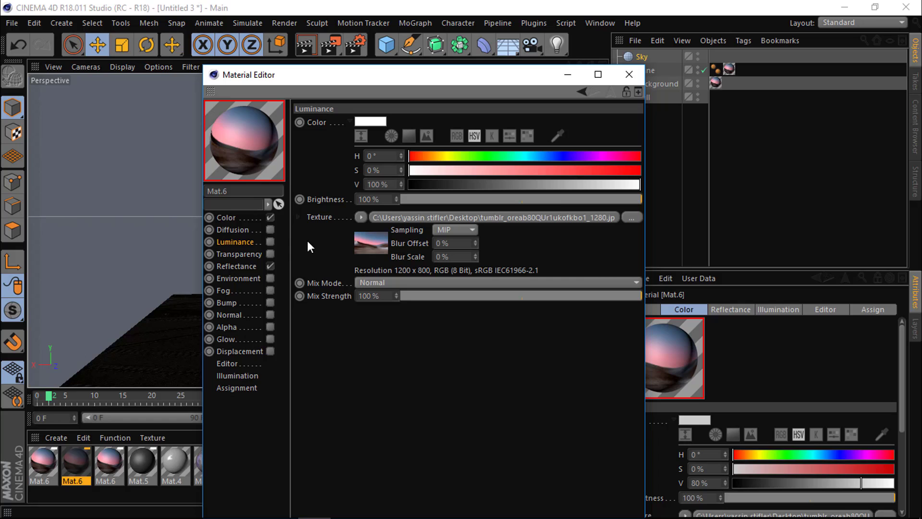
{"action": "left_click", "coordinate": [270, 219]}
{"action": "left_click", "coordinate": [271, 264]}
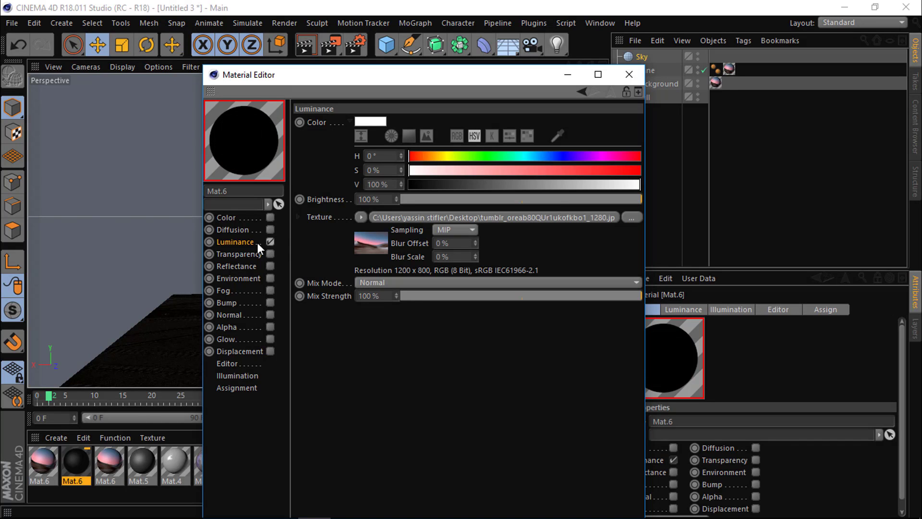
{"action": "left_click", "coordinate": [270, 242]}
{"action": "left_click", "coordinate": [629, 75]}
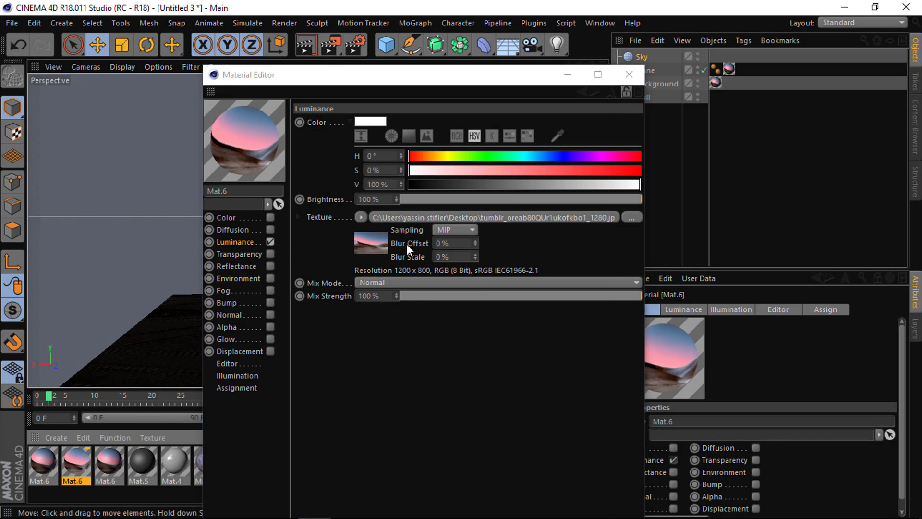
- Apply the luminance-only Mat.6 copy to the Sky object
{"action": "left_click_drag", "start_coordinate": [79, 464], "coordinate": [659, 57]}
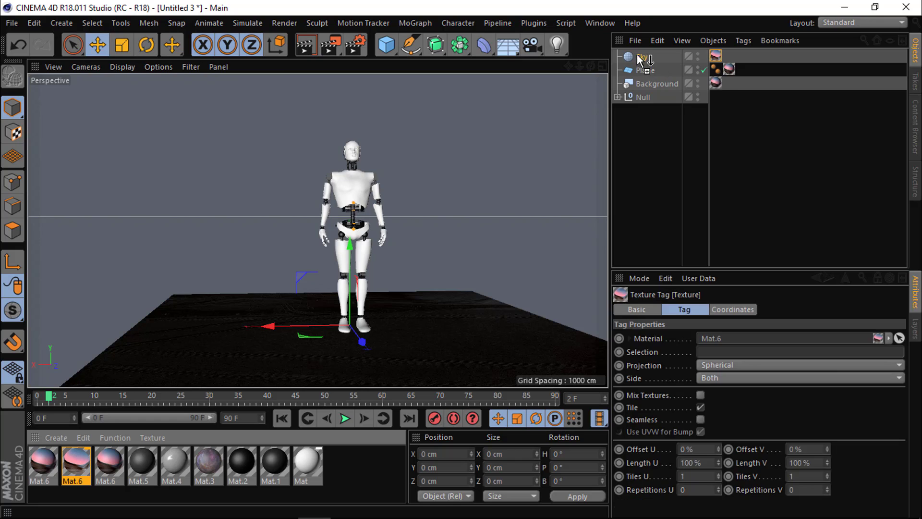
{"action": "left_click", "coordinate": [650, 124]}
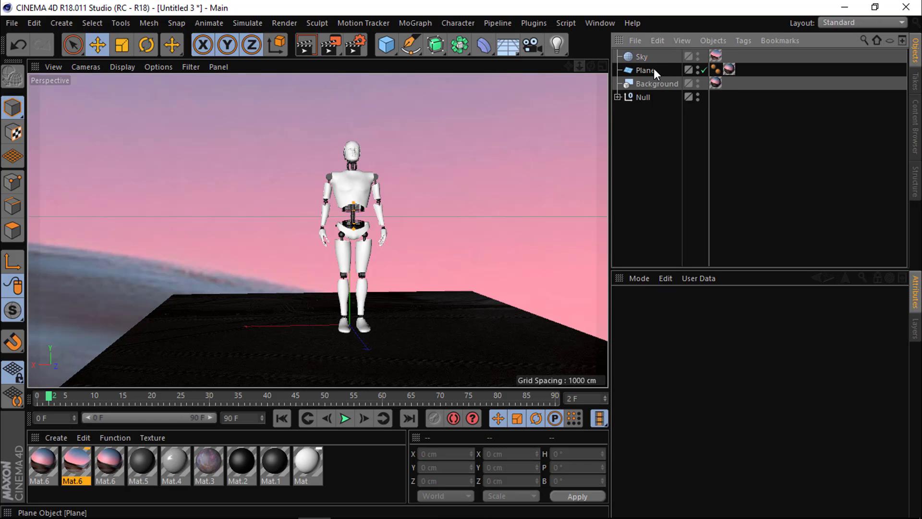
{"action": "left_click", "coordinate": [640, 56]}
{"action": "left_click", "coordinate": [642, 149]}
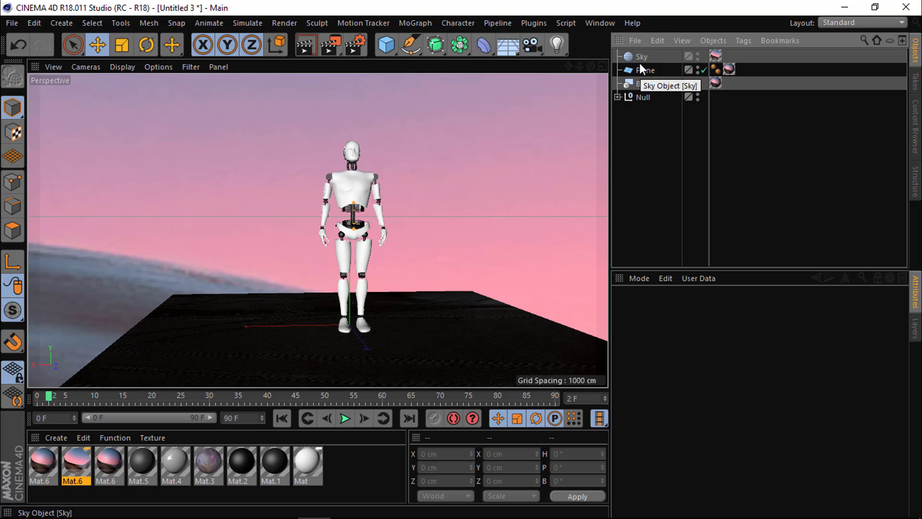
- Add a Compositing tag to the Sky object and turn off its Seen by Camera option
{"action": "right_click", "coordinate": [646, 56]}
{"action": "mouse_move", "coordinate": [678, 18]}
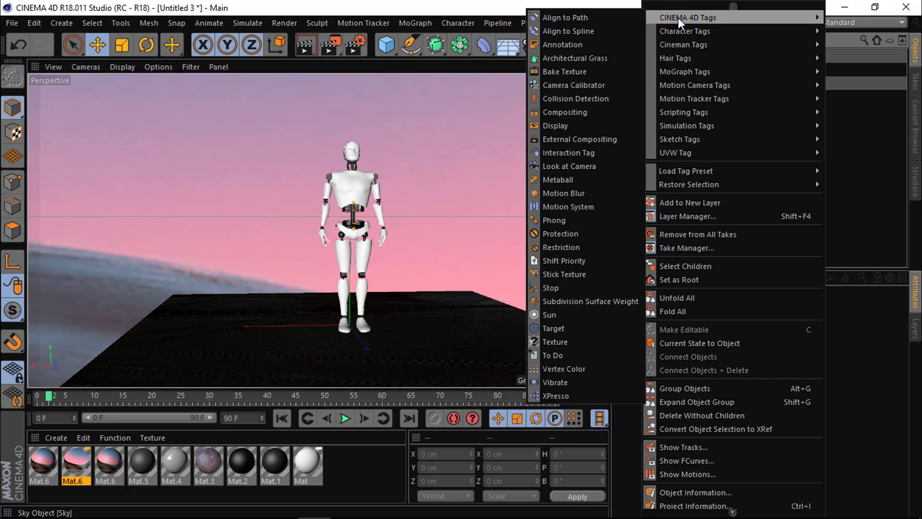
{"action": "key", "text": "Escape"}
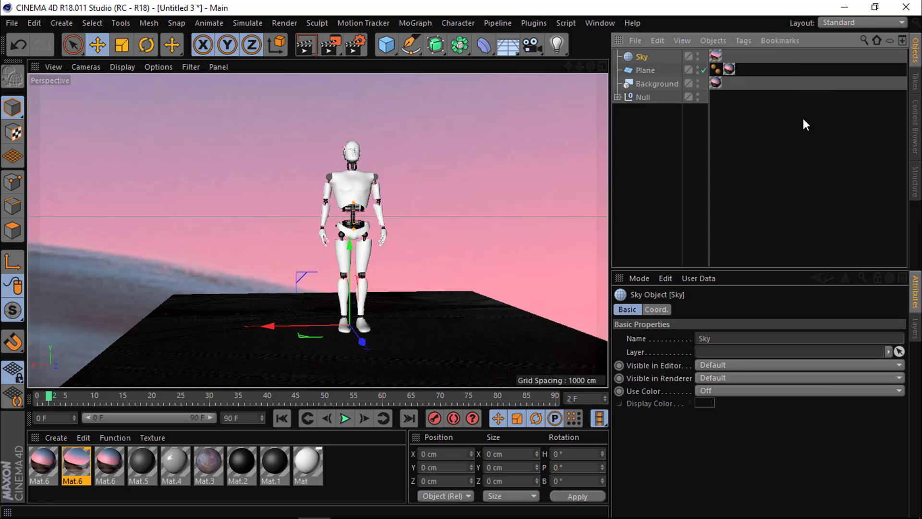
{"action": "right_click", "coordinate": [646, 58]}
{"action": "mouse_move", "coordinate": [685, 18]}
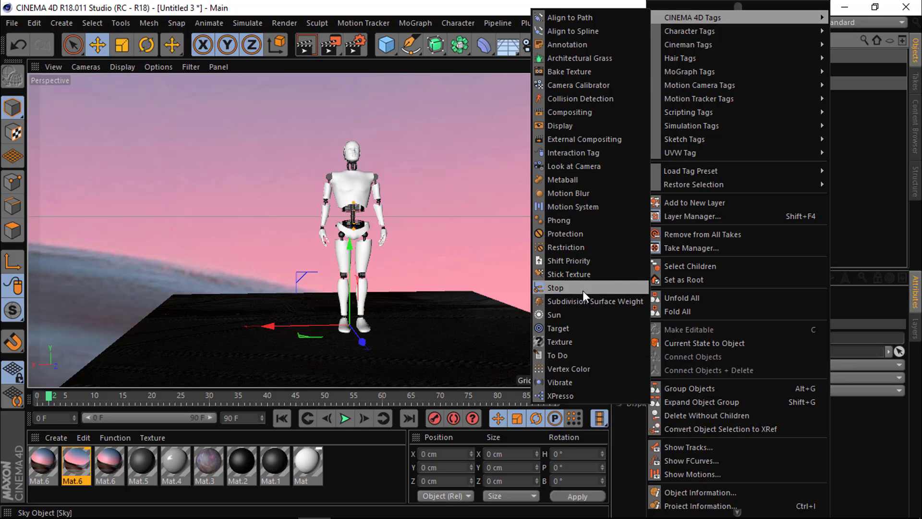
{"action": "left_click", "coordinate": [588, 112]}
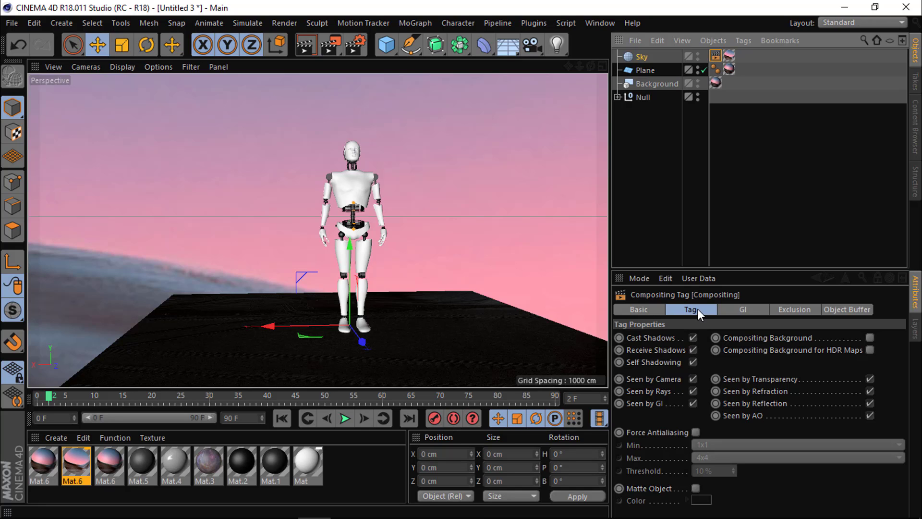
{"action": "left_click", "coordinate": [693, 379]}
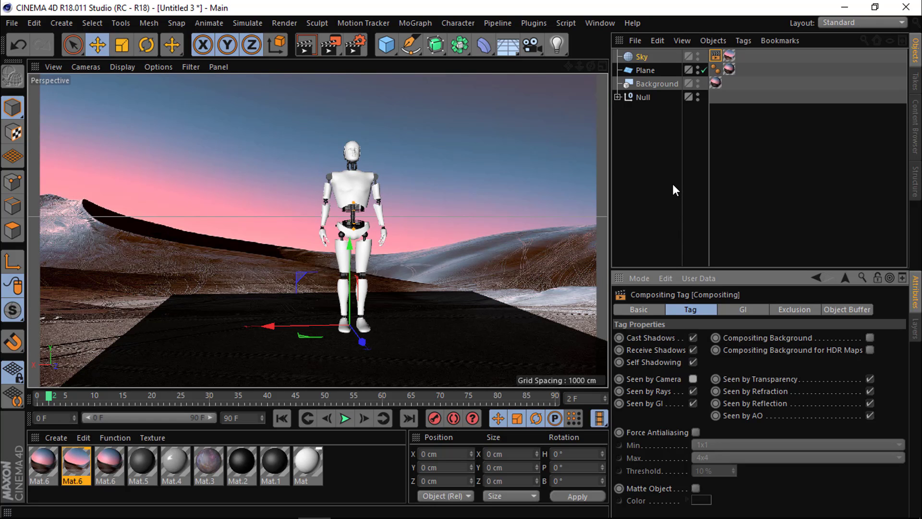
- Add a Compositing tag to the Plane and enable Compositing Background and Compositing Background for HDR Maps
{"action": "left_click", "coordinate": [647, 72]}
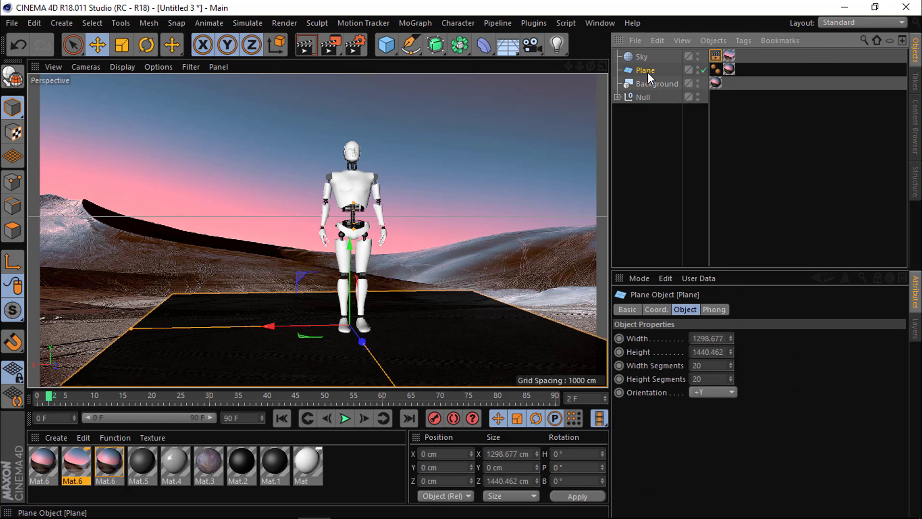
{"action": "right_click", "coordinate": [647, 72]}
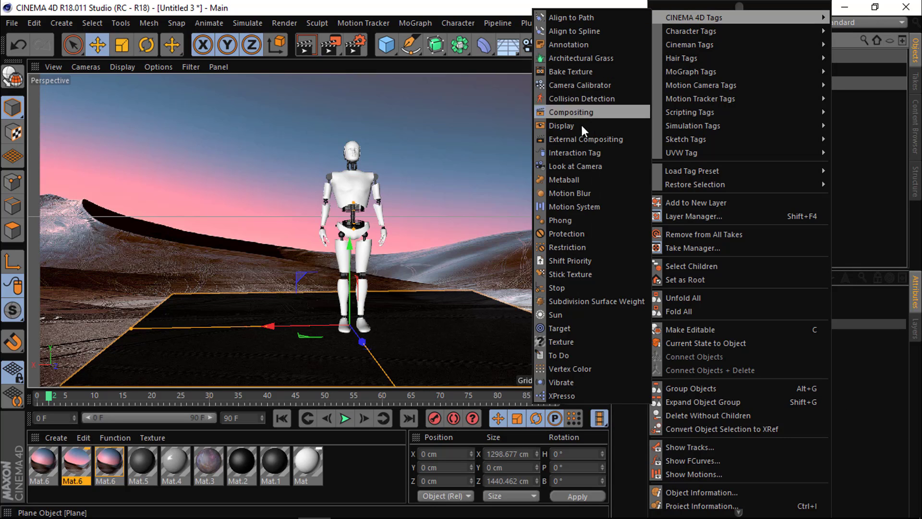
{"action": "left_click", "coordinate": [587, 111]}
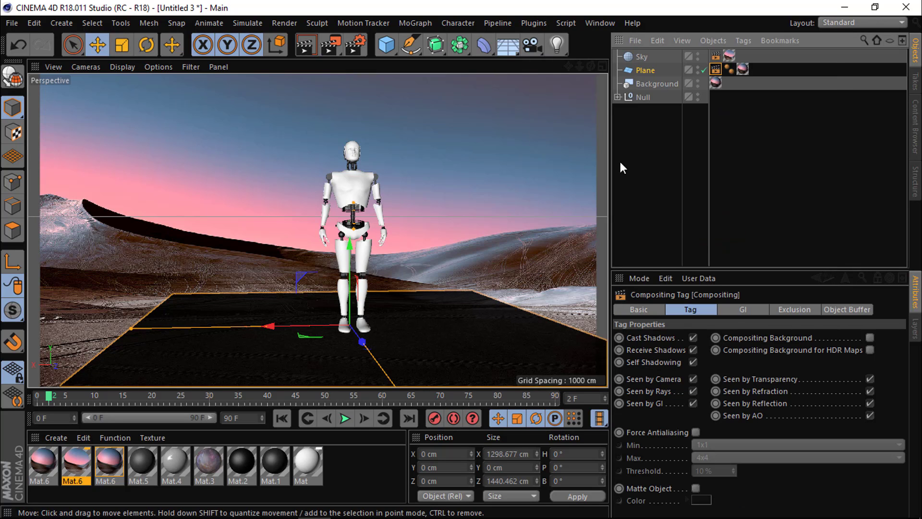
{"action": "left_click", "coordinate": [869, 337]}
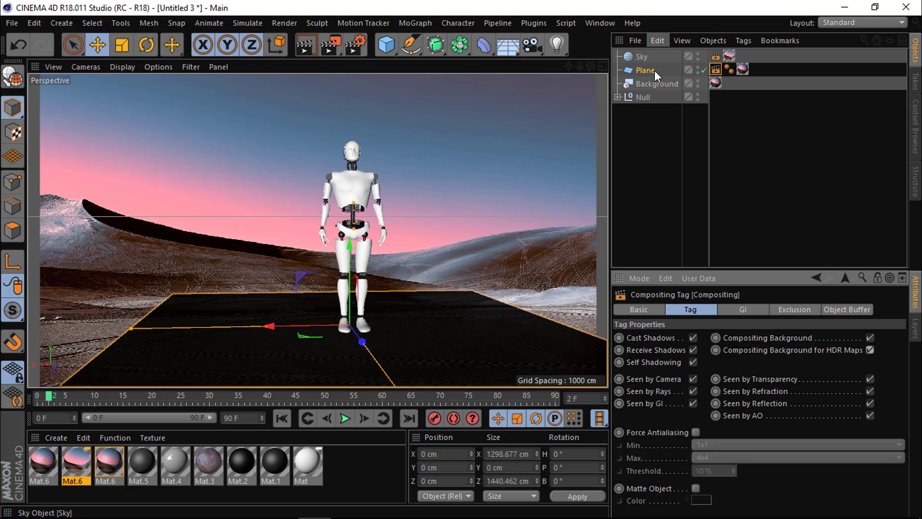
{"action": "left_click", "coordinate": [660, 83]}
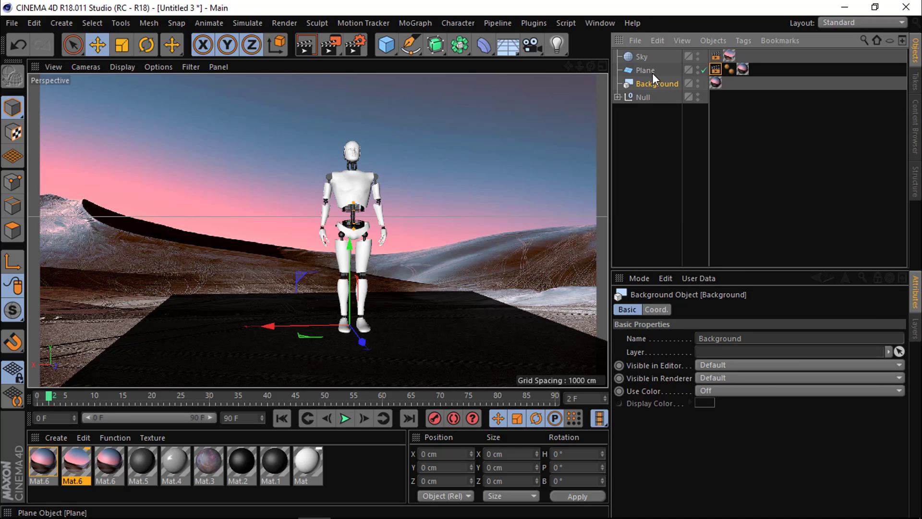
{"action": "left_click", "coordinate": [652, 72]}
{"action": "left_click", "coordinate": [650, 81]}
{"action": "right_click", "coordinate": [649, 82]}
{"action": "mouse_move", "coordinate": [688, 18]}
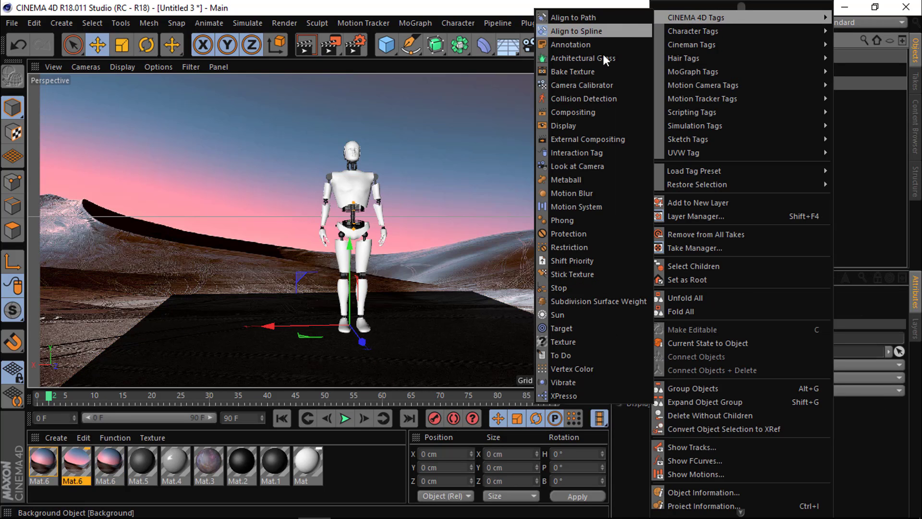
{"action": "left_click", "coordinate": [595, 113]}
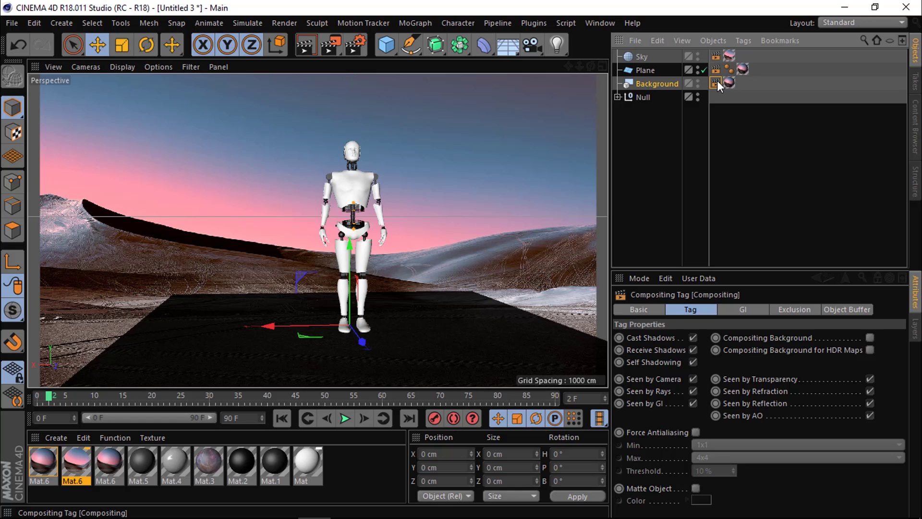
{"action": "key", "text": "Delete"}
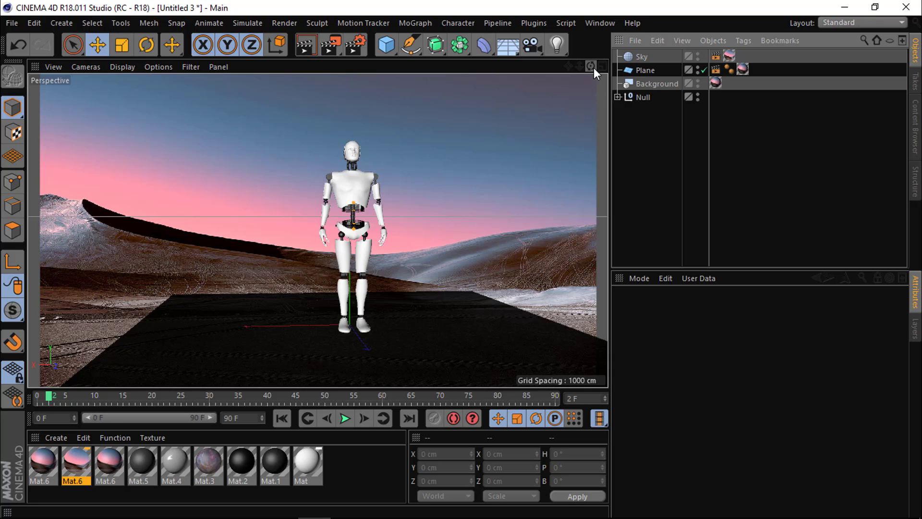
- Widen the ground plane to about 1797 cm, keeping its height unchanged
{"action": "left_click", "coordinate": [428, 366]}
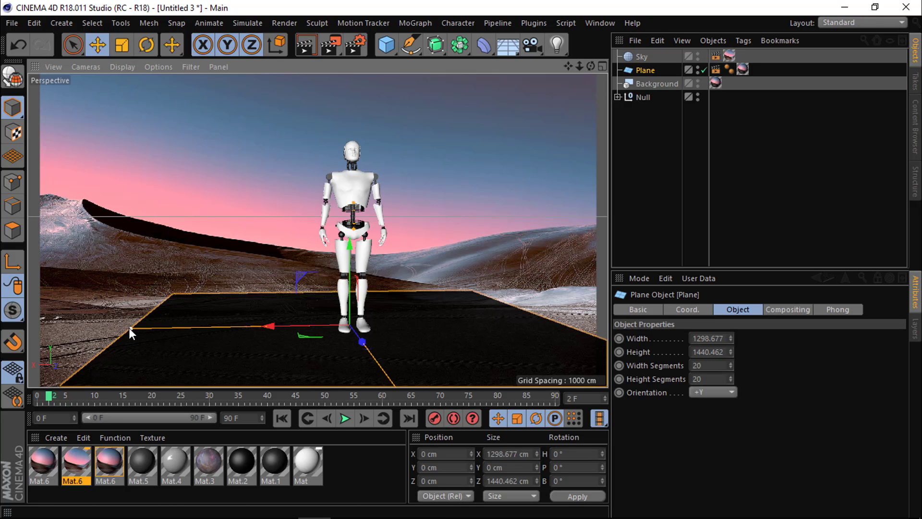
{"action": "left_click_drag", "start_coordinate": [129, 327], "coordinate": [43, 330]}
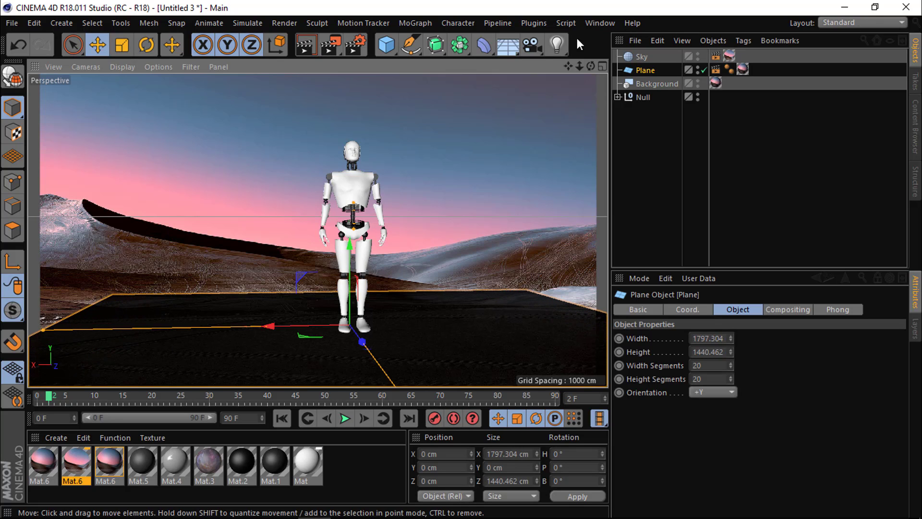
- Review the Compositing tag options of the Plane and the Sky, and render a preview of the view
{"action": "left_click", "coordinate": [716, 69]}
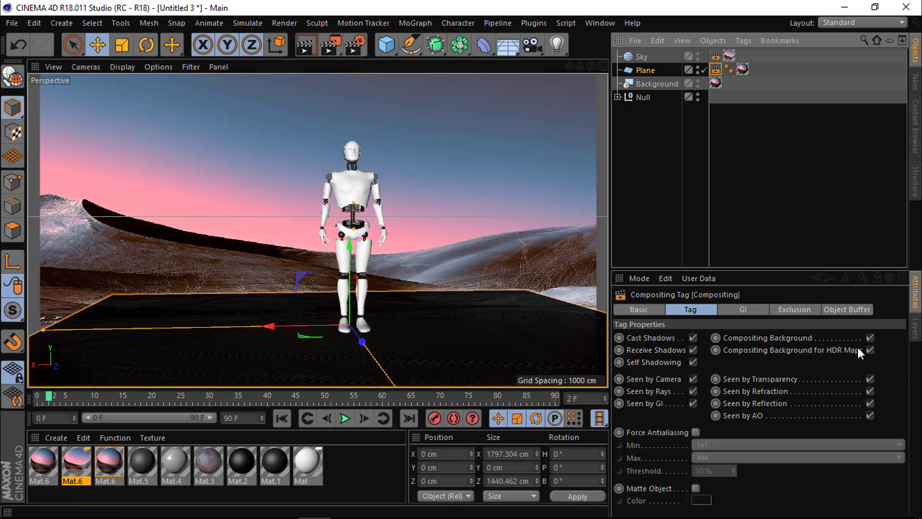
{"action": "left_click", "coordinate": [647, 60]}
{"action": "left_click", "coordinate": [715, 57]}
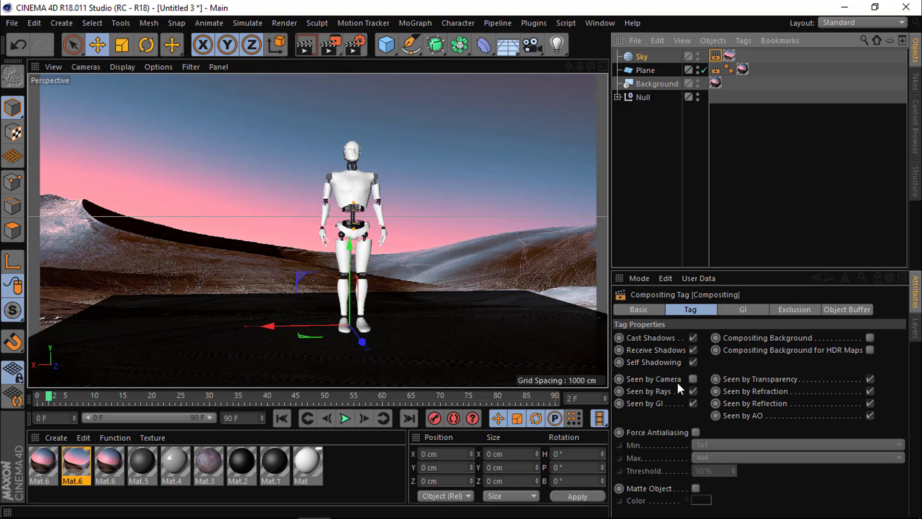
{"action": "left_click", "coordinate": [670, 139]}
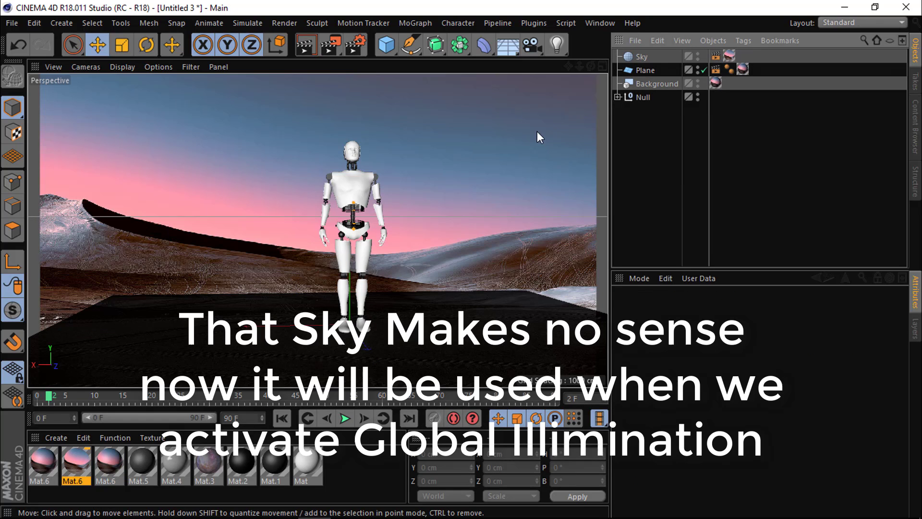
{"action": "left_click", "coordinate": [310, 46]}
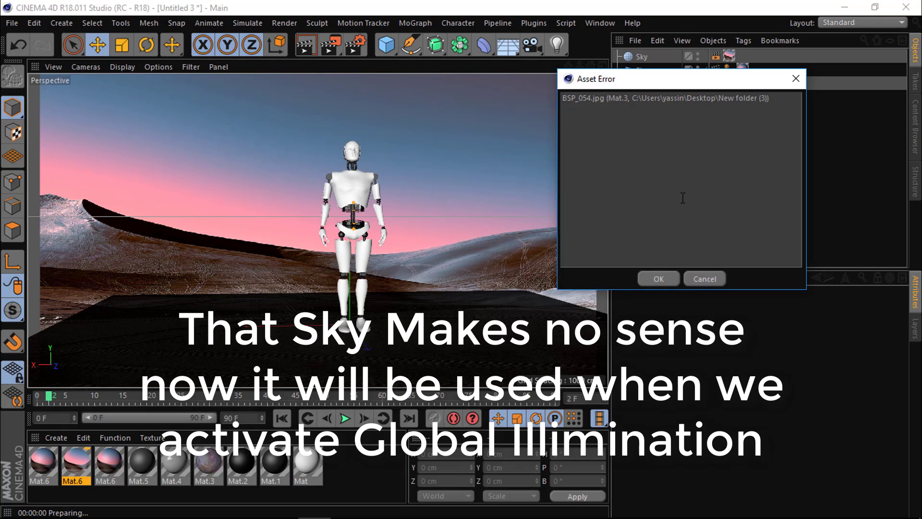
{"action": "left_click", "coordinate": [662, 278]}
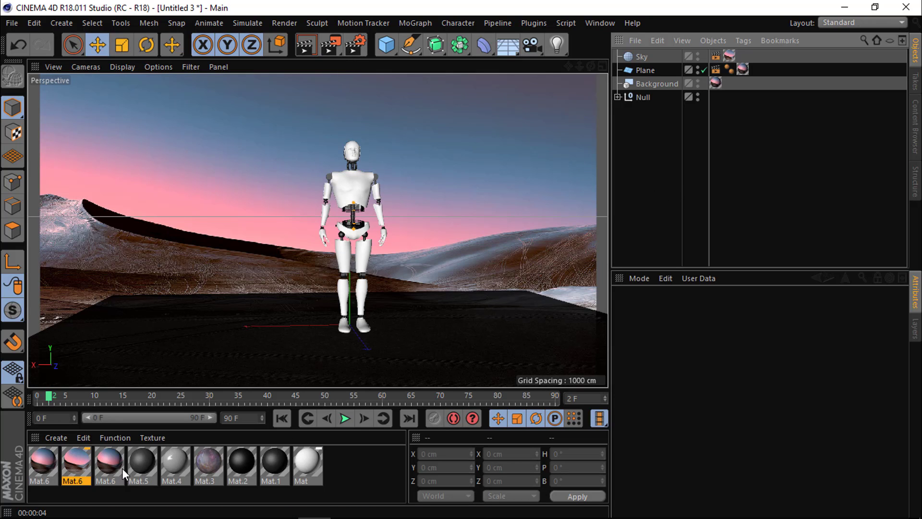
- Open the render settings and the Color channel of the first Mat.6 material to check the desert image's resolution
{"action": "left_click", "coordinate": [354, 45]}
{"action": "left_click", "coordinate": [615, 10]}
{"action": "left_click", "coordinate": [354, 45]}
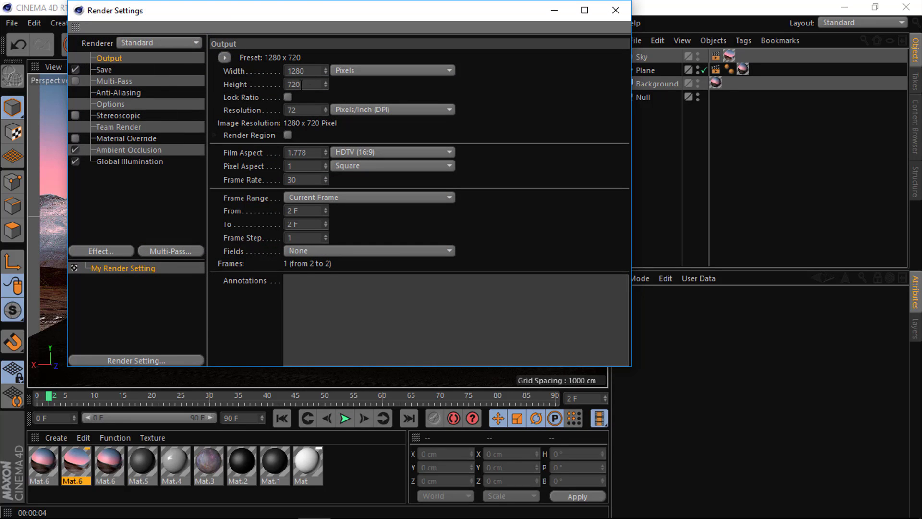
{"action": "double_click", "coordinate": [50, 460]}
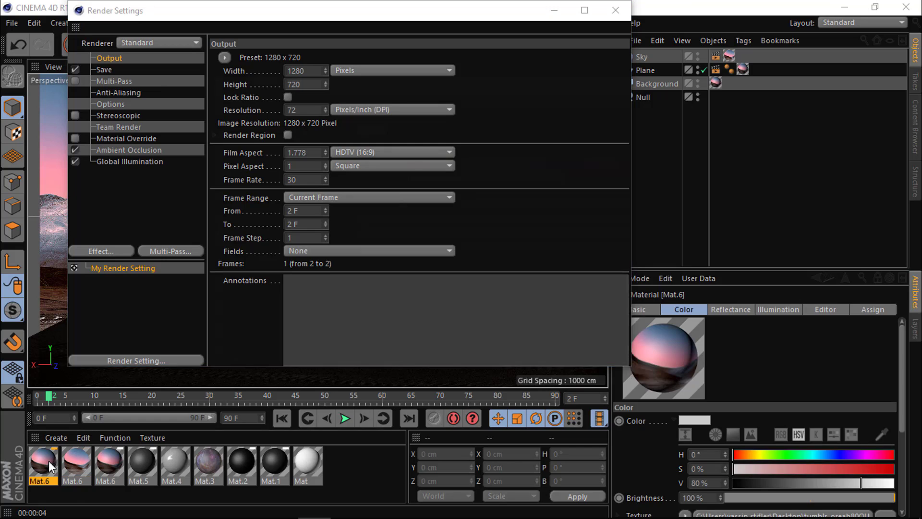
{"action": "left_click", "coordinate": [628, 74]}
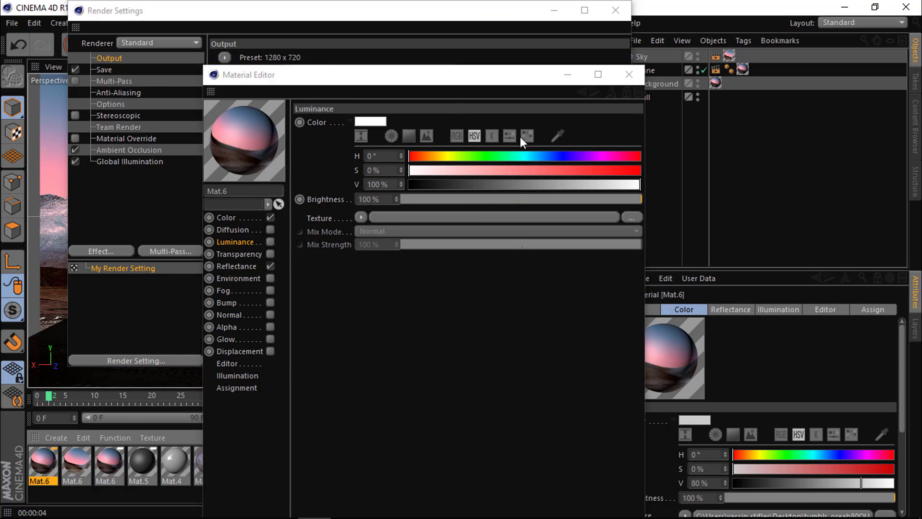
{"action": "double_click", "coordinate": [45, 459]}
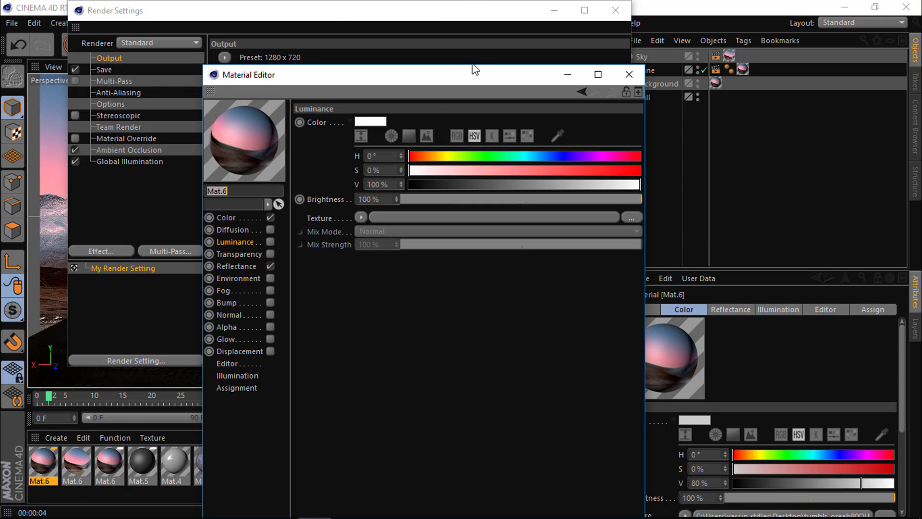
{"action": "left_click_drag", "start_coordinate": [473, 69], "coordinate": [656, 148]}
{"action": "left_click", "coordinate": [253, 419]}
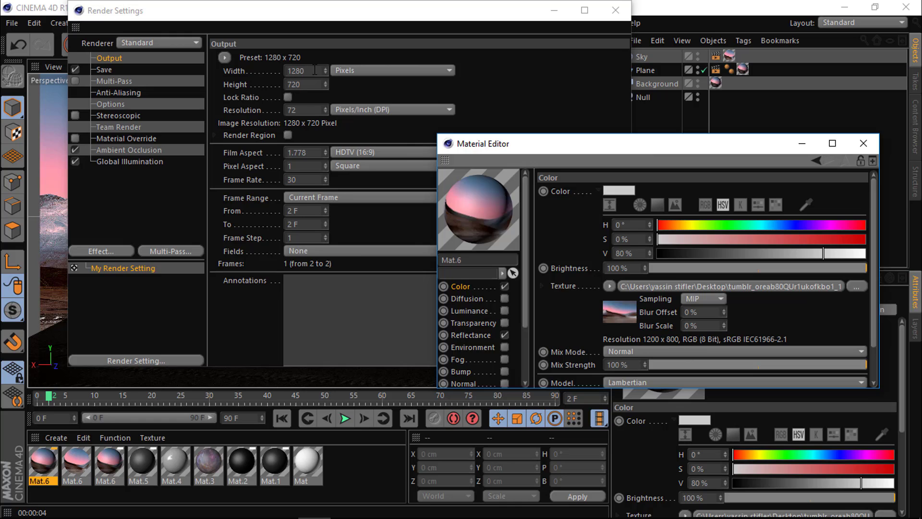
- Set the render output size to 1200 x 800 pixels to match the desert image
{"action": "left_click", "coordinate": [495, 14]}
{"action": "left_click_drag", "start_coordinate": [495, 14], "coordinate": [415, 47]}
{"action": "left_click_drag", "start_coordinate": [335, 76], "coordinate": [327, 77]}
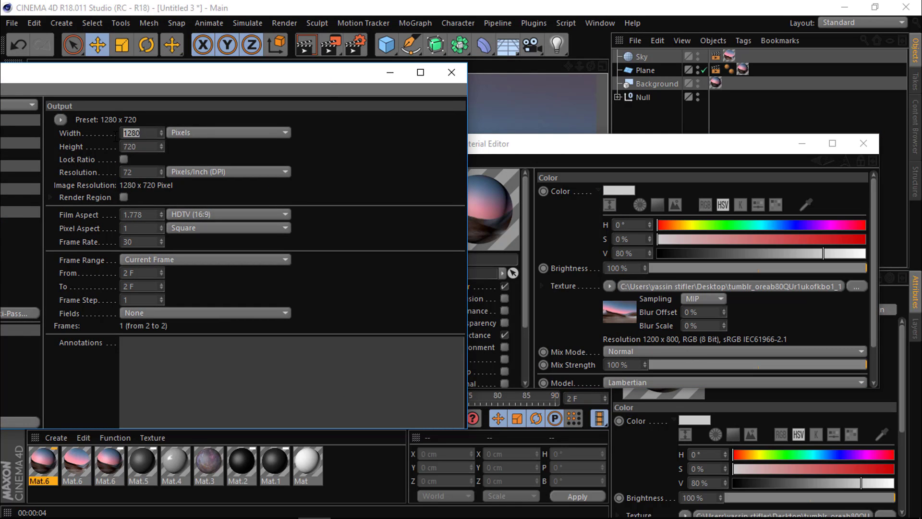
{"action": "type", "text": "1200"}
{"action": "key", "text": "Tab"}
{"action": "type", "text": "800"}
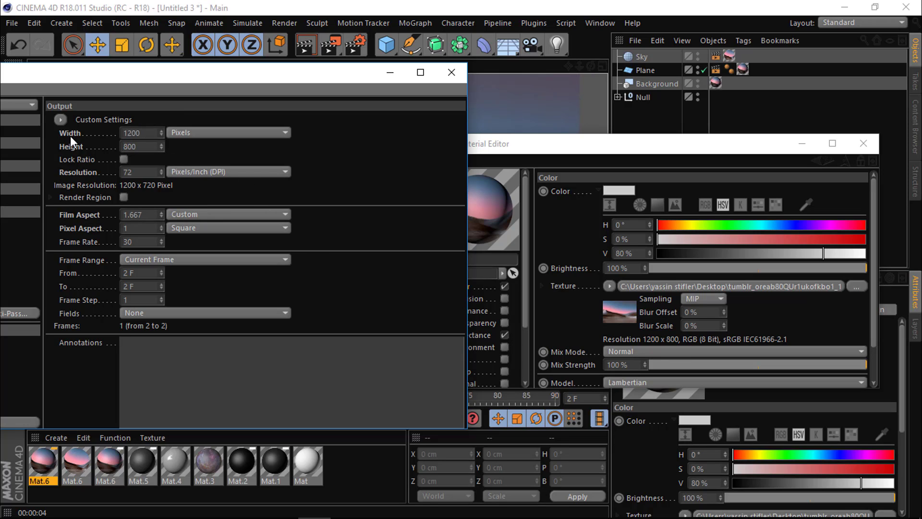
{"action": "left_click", "coordinate": [389, 149]}
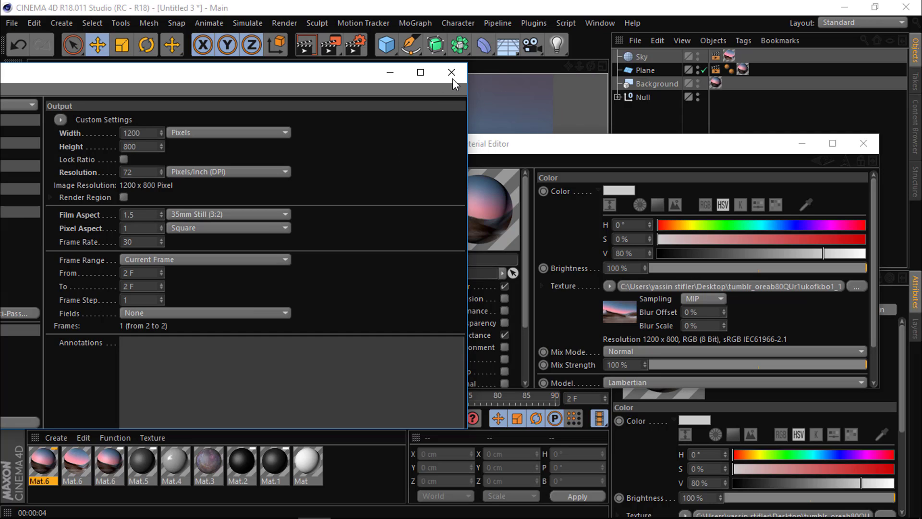
- Disable Ambient Occlusion and Global Illumination for rendering, and close the render settings and the Material Editor
{"action": "left_click_drag", "start_coordinate": [327, 76], "coordinate": [497, 72]}
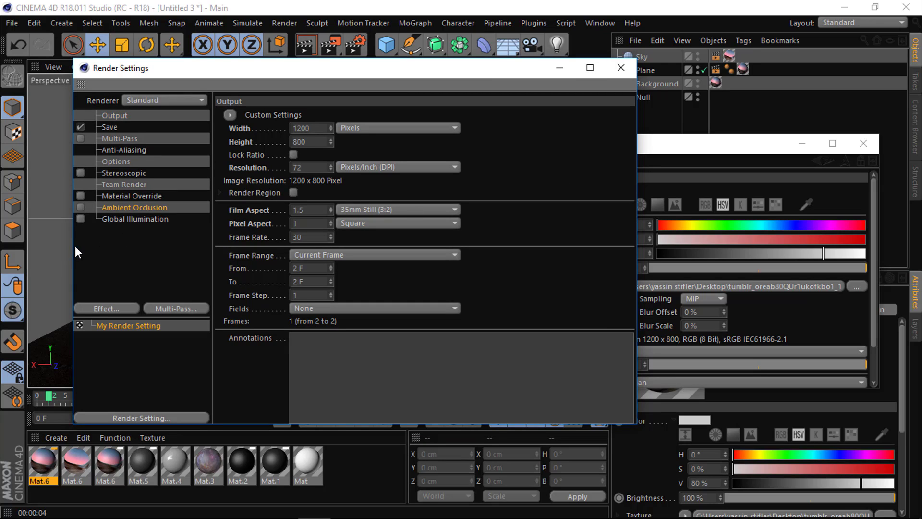
{"action": "left_click", "coordinate": [137, 207]}
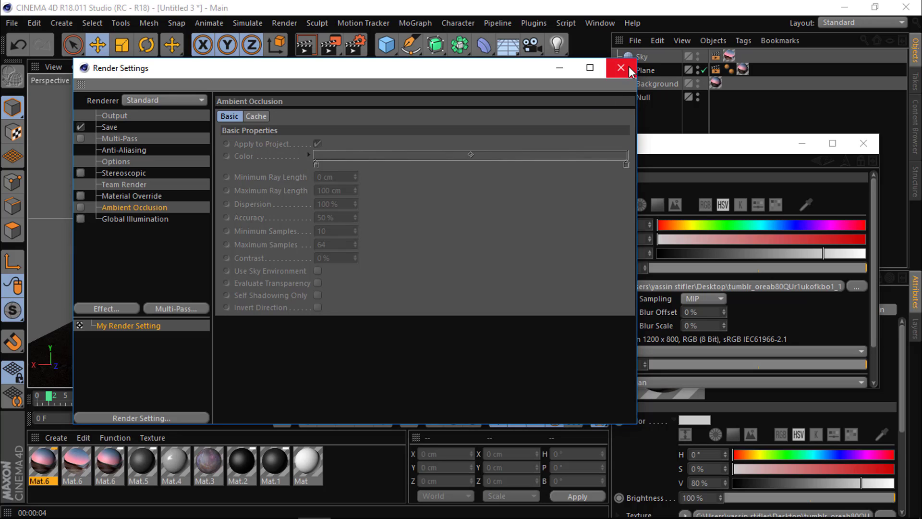
{"action": "left_click", "coordinate": [627, 70]}
{"action": "left_click", "coordinate": [863, 143]}
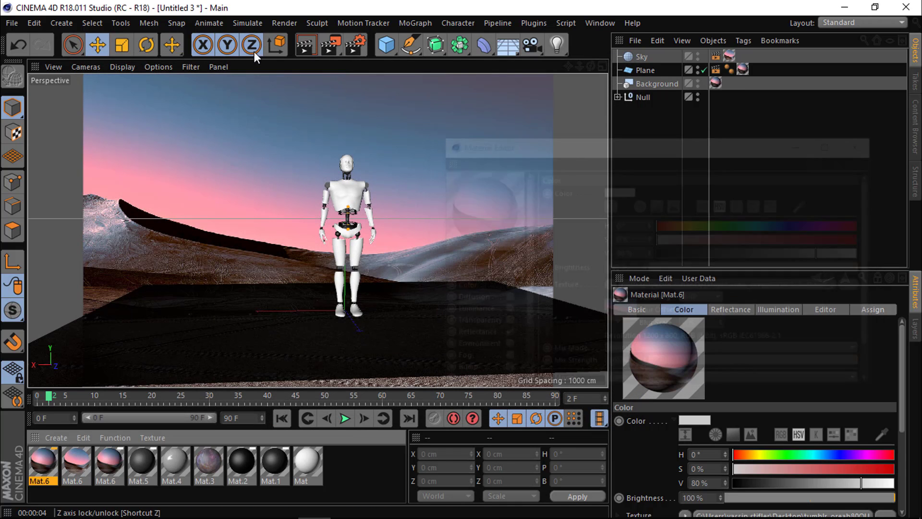
- Render a preview, reframe the robot slightly lower in the picture and render the view again
{"action": "left_click", "coordinate": [302, 43]}
{"action": "left_click", "coordinate": [273, 209]}
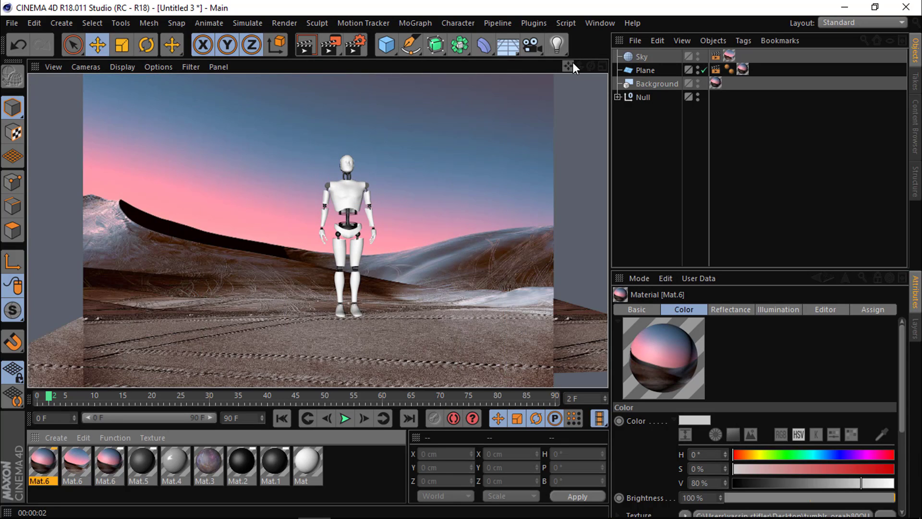
{"action": "left_click_drag", "start_coordinate": [568, 65], "coordinate": [568, 65]}
{"action": "left_click", "coordinate": [301, 41]}
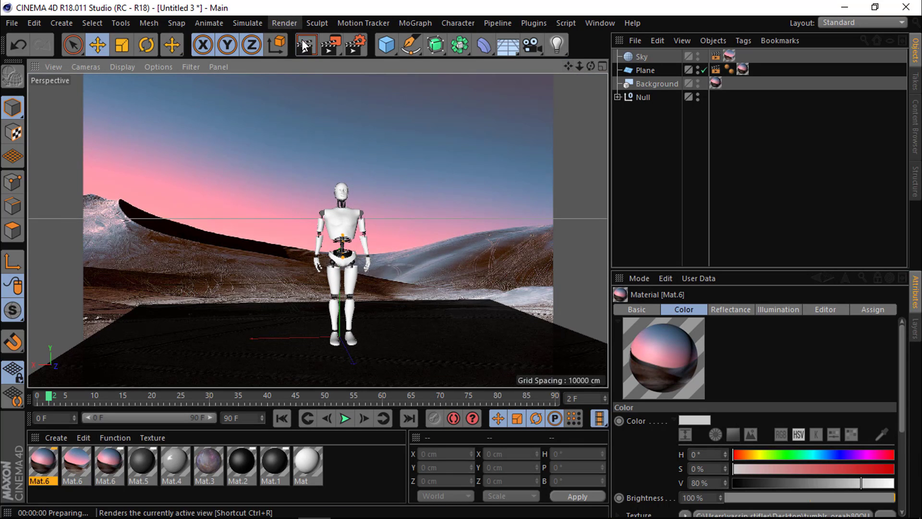
{"action": "left_click", "coordinate": [287, 208]}
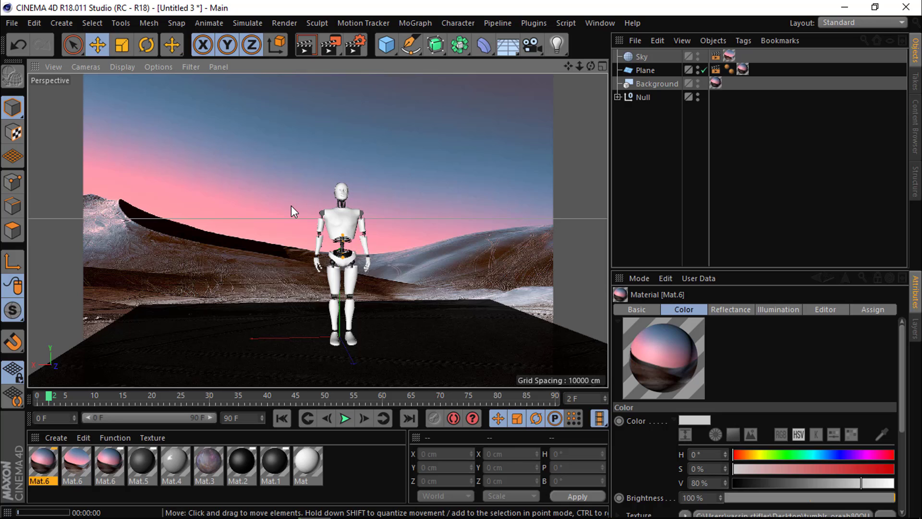
{"action": "left_click", "coordinate": [639, 159]}
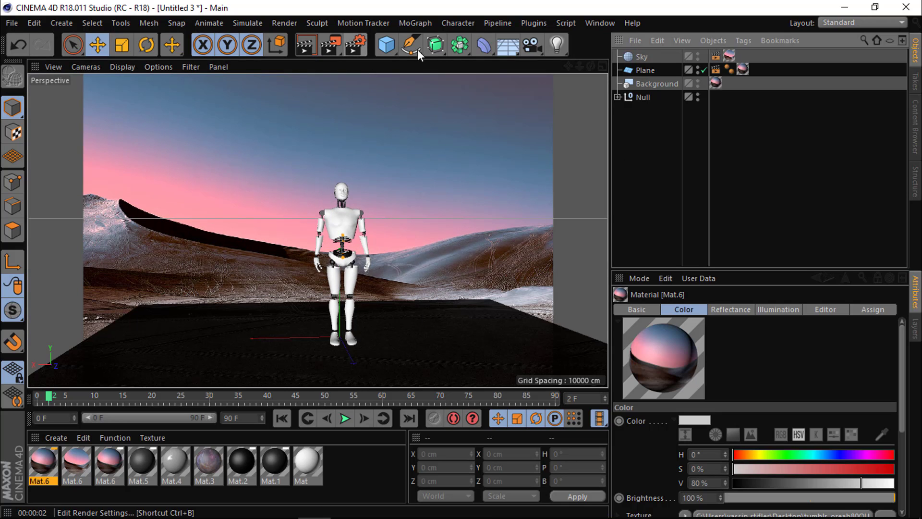
- Add an Omni light and raise it above the robot to a height of about 848 cm
{"action": "left_click", "coordinate": [558, 45]}
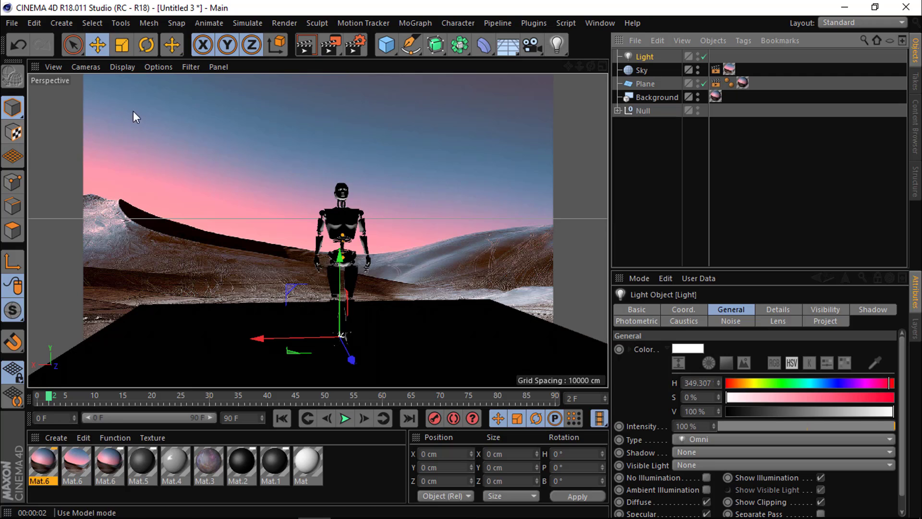
{"action": "left_click_drag", "start_coordinate": [342, 276], "coordinate": [354, 22]}
{"action": "left_click_drag", "start_coordinate": [591, 66], "coordinate": [533, 69]}
{"action": "left_click_drag", "start_coordinate": [278, 216], "coordinate": [284, 208], "text": "alt"}
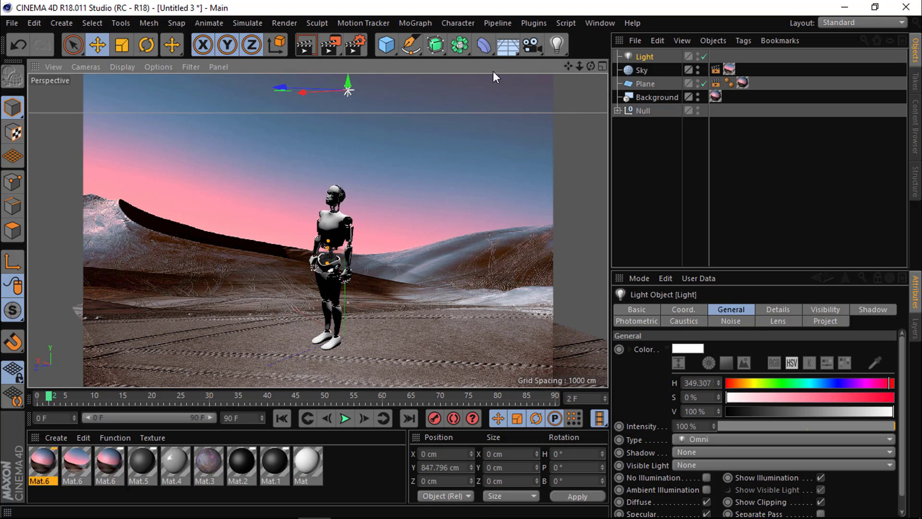
- Move the light up and away from the robot to about X 303, Y 1307, Z -396 cm
{"action": "left_click_drag", "start_coordinate": [570, 65], "coordinate": [512, 87]}
{"action": "left_click_drag", "start_coordinate": [288, 181], "coordinate": [481, 178]}
{"action": "left_click_drag", "start_coordinate": [540, 140], "coordinate": [510, 66]}
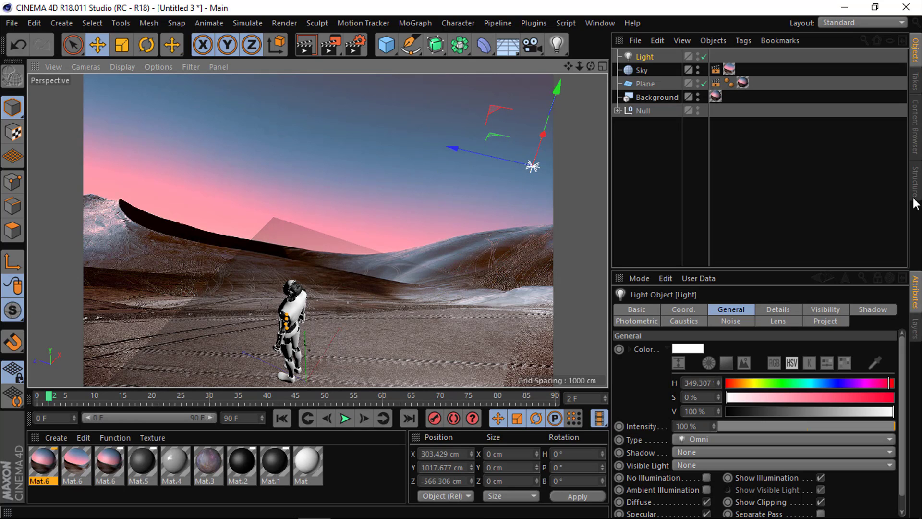
{"action": "mouse_move", "coordinate": [591, 66]}
{"action": "left_mouse_down"}
{"action": "mouse_move", "coordinate": [557, 69]}
{"action": "mouse_move", "coordinate": [594, 71]}
{"action": "left_mouse_up"}
{"action": "left_click_drag", "start_coordinate": [238, 126], "coordinate": [216, 129]}
{"action": "left_click_drag", "start_coordinate": [244, 99], "coordinate": [244, 52]}
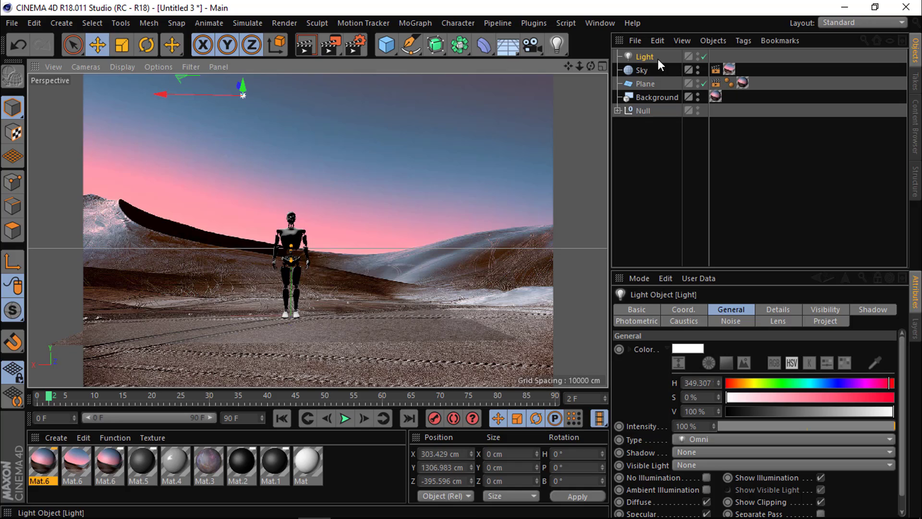
- Sample the light's color from the pink part of the desert sky
{"action": "left_click", "coordinate": [875, 364]}
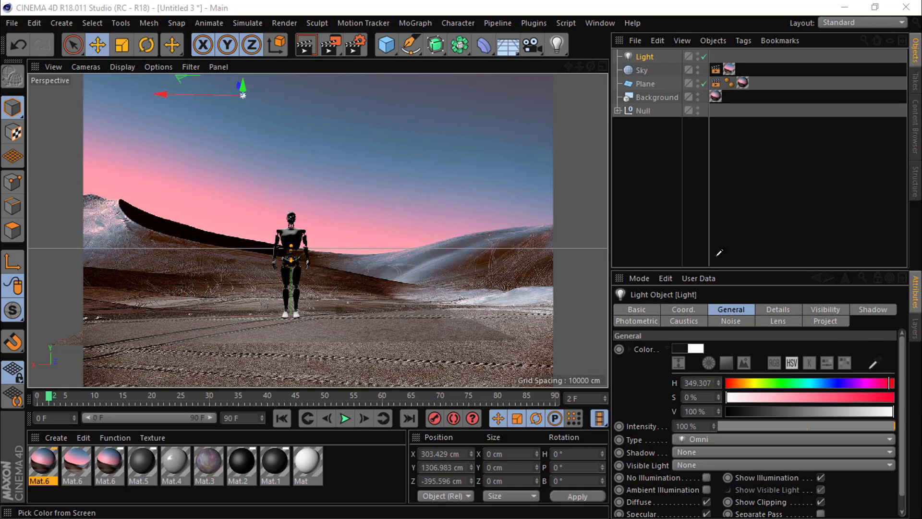
{"action": "left_click", "coordinate": [109, 148]}
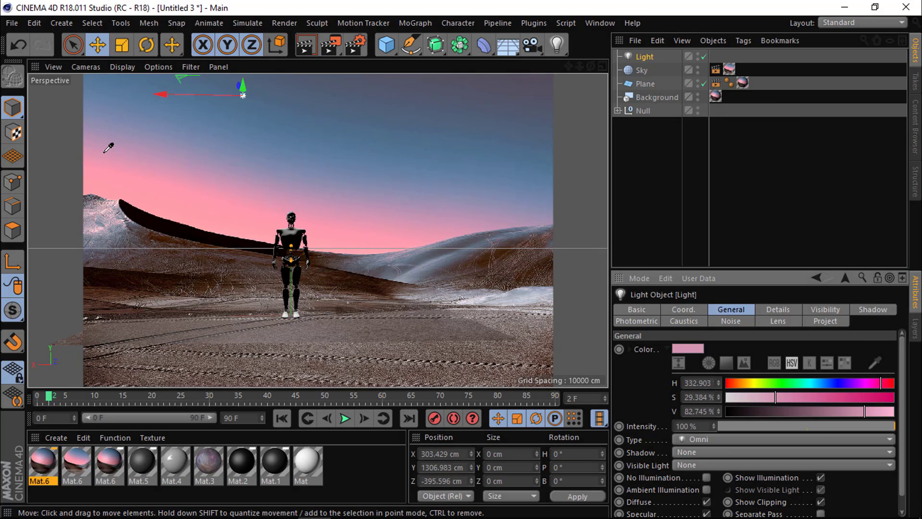
- Keep the light as an Omni light and set its shadow type to Area
{"action": "left_click_drag", "start_coordinate": [569, 66], "coordinate": [568, 28]}
{"action": "left_click", "coordinate": [639, 60]}
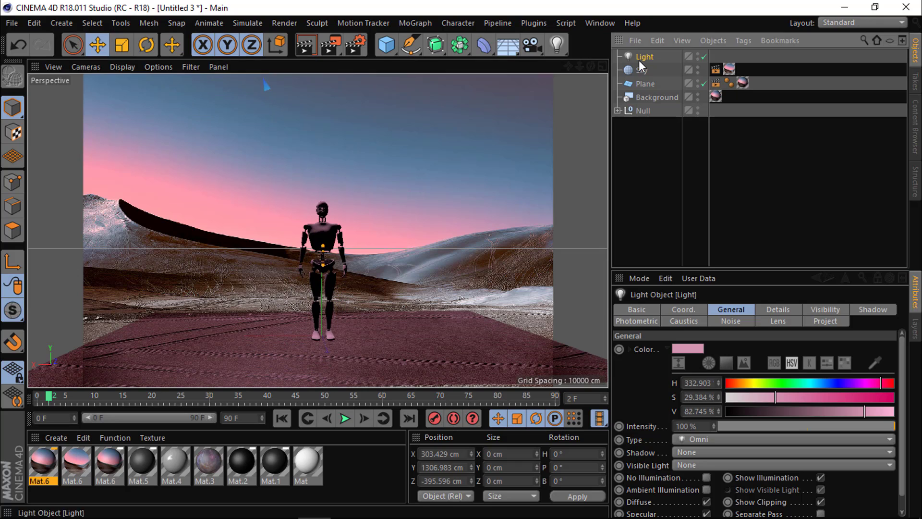
{"action": "left_click", "coordinate": [730, 439]}
{"action": "left_click", "coordinate": [725, 451]}
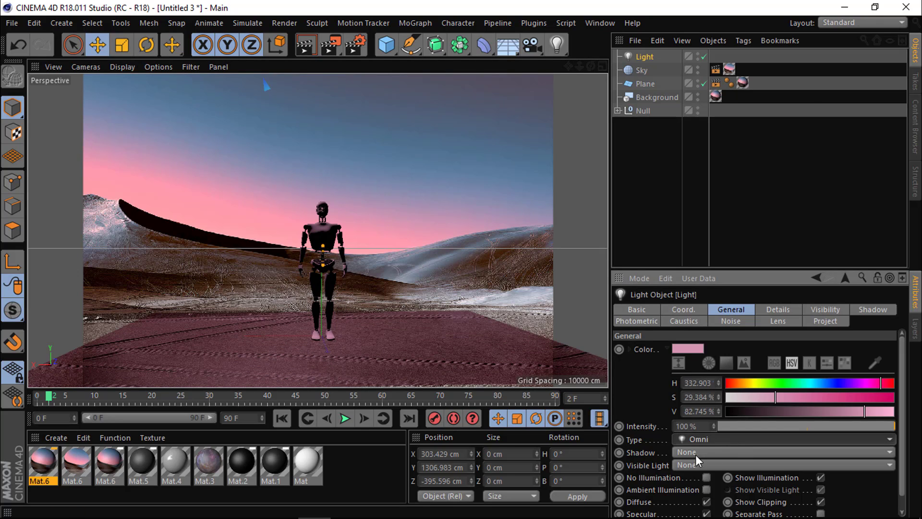
{"action": "left_click", "coordinate": [699, 453]}
{"action": "left_click", "coordinate": [722, 500]}
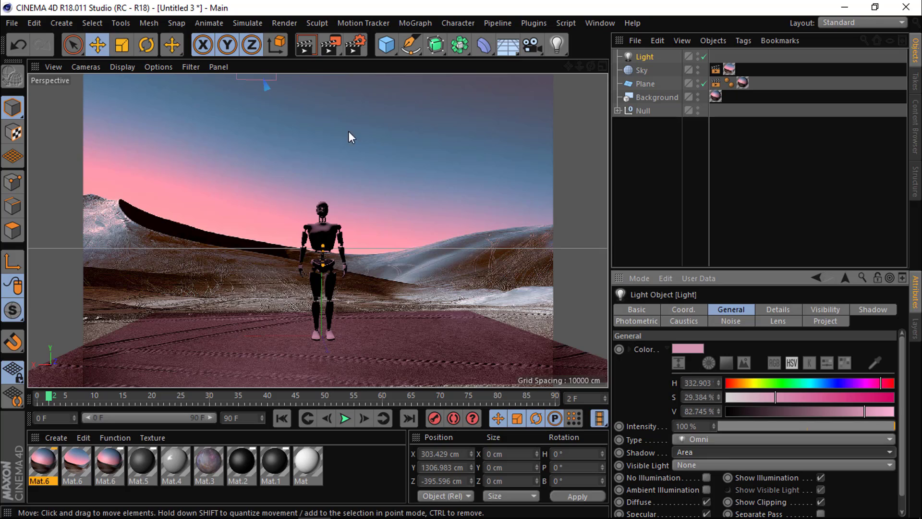
{"action": "left_click", "coordinate": [725, 452]}
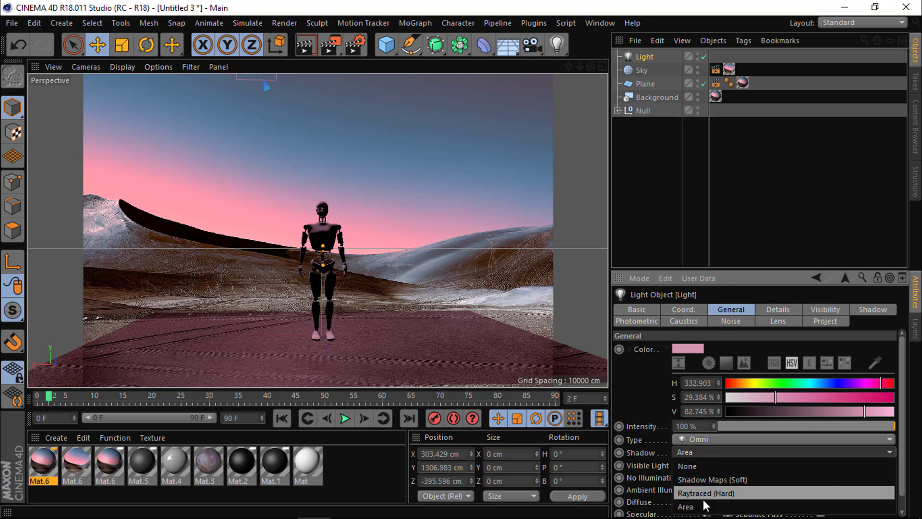
{"action": "left_click", "coordinate": [703, 501]}
- Render the view, reframe the robot larger and lower in the picture, and render the view again
{"action": "left_click", "coordinate": [306, 45]}
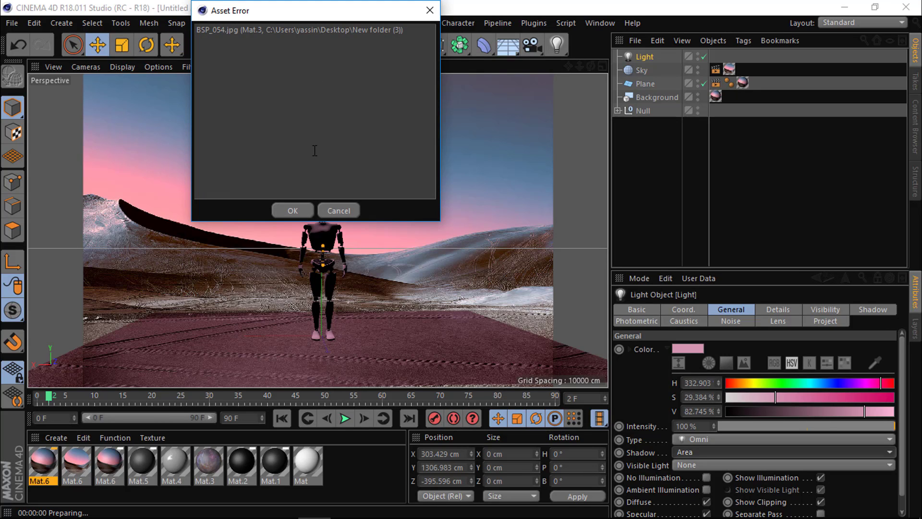
{"action": "left_click", "coordinate": [292, 210]}
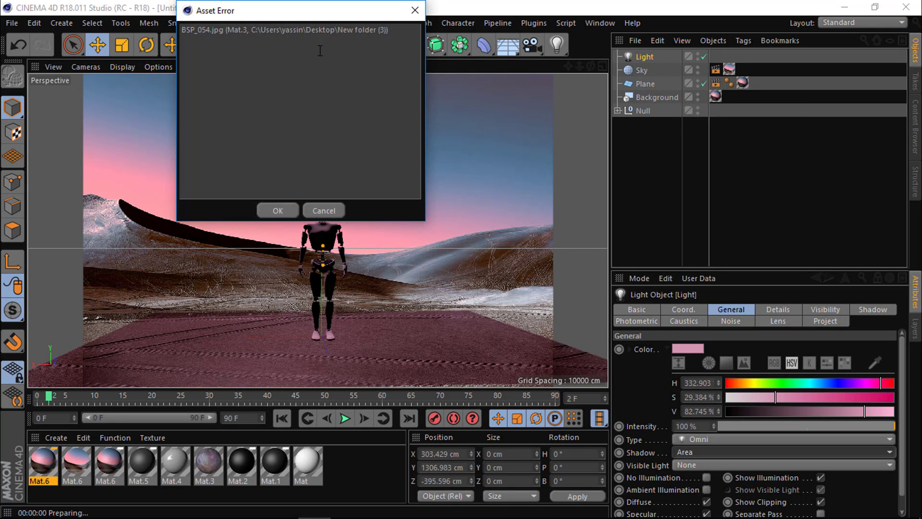
{"action": "left_click", "coordinate": [284, 209]}
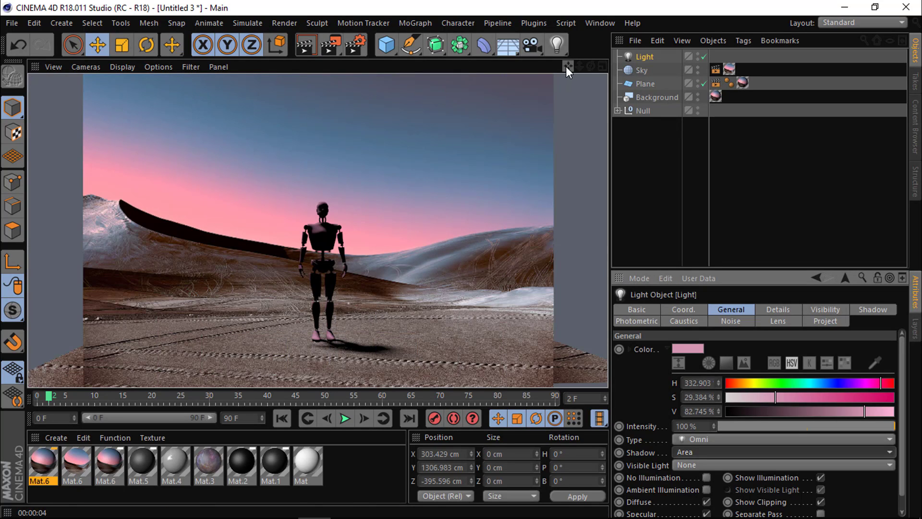
{"action": "left_click_drag", "start_coordinate": [579, 67], "coordinate": [567, 37]}
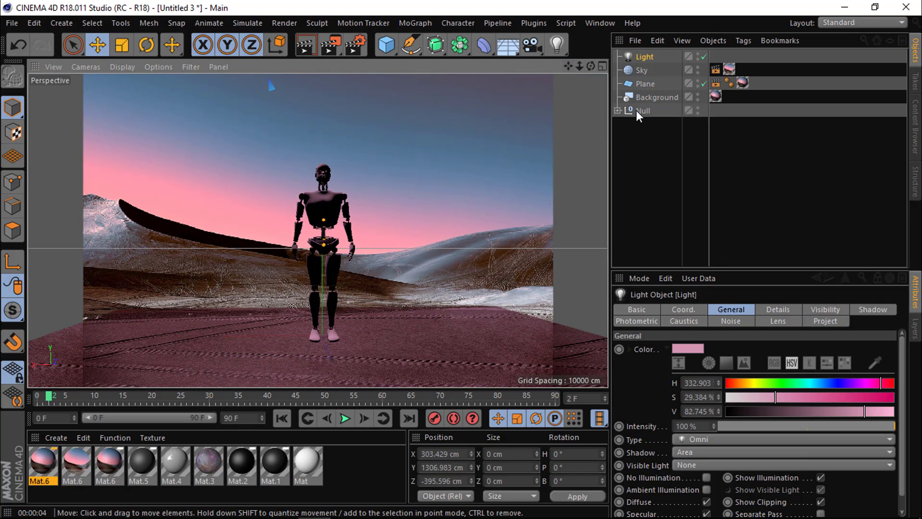
{"action": "key", "text": "Down"}
{"action": "left_click_drag", "start_coordinate": [591, 66], "coordinate": [571, 86]}
{"action": "left_click", "coordinate": [303, 45]}
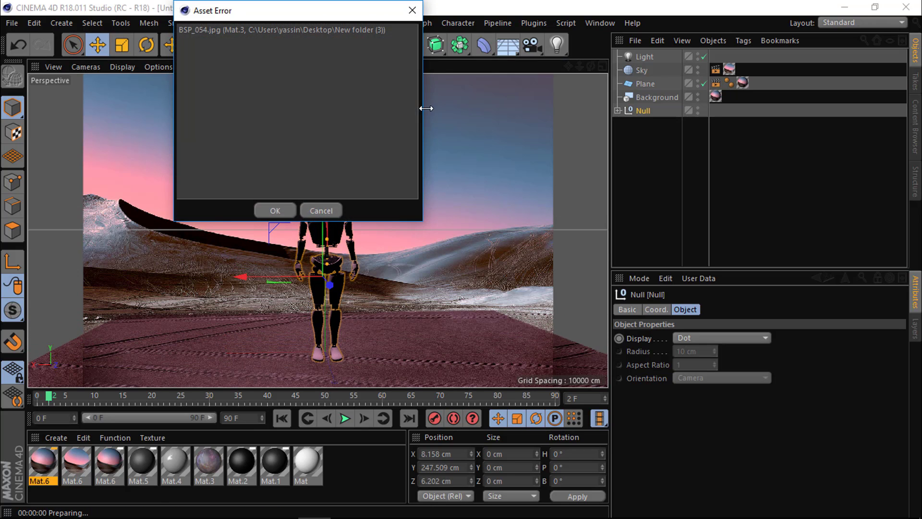
{"action": "left_click", "coordinate": [273, 217]}
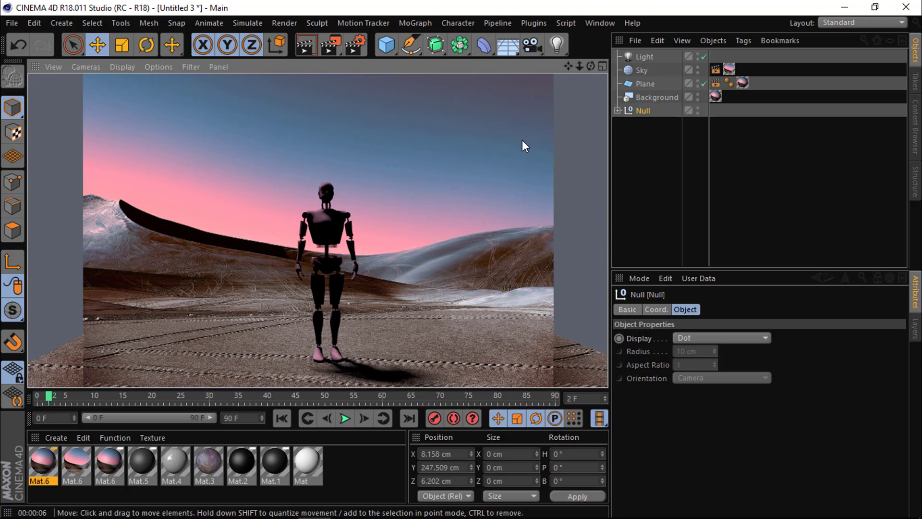
- Change the light's shadow type to Shadow Maps (Soft) and render the view
{"action": "left_click", "coordinate": [643, 58]}
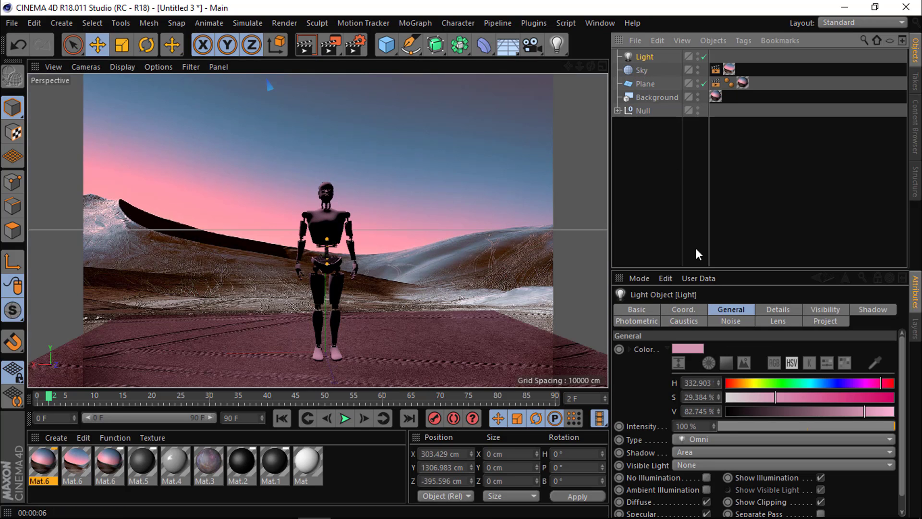
{"action": "left_click", "coordinate": [714, 451]}
{"action": "left_click", "coordinate": [715, 478]}
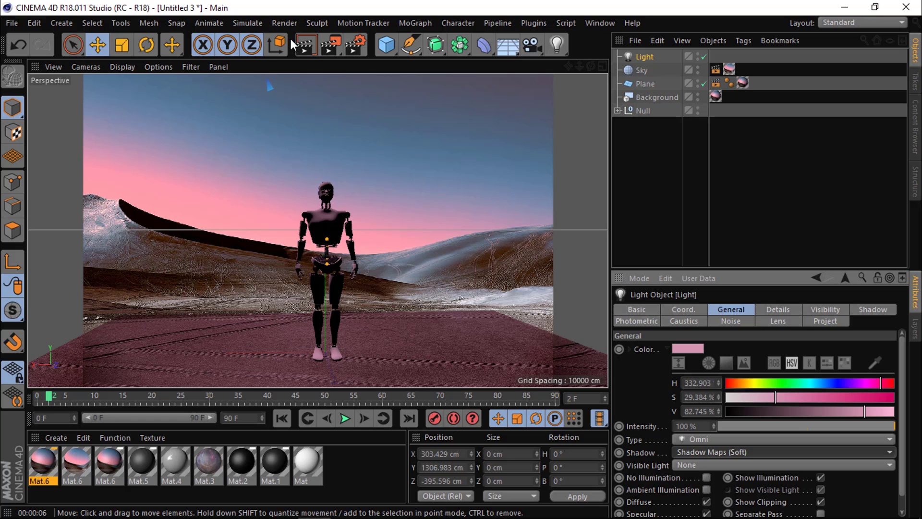
{"action": "left_click", "coordinate": [308, 48]}
{"action": "left_click", "coordinate": [286, 211]}
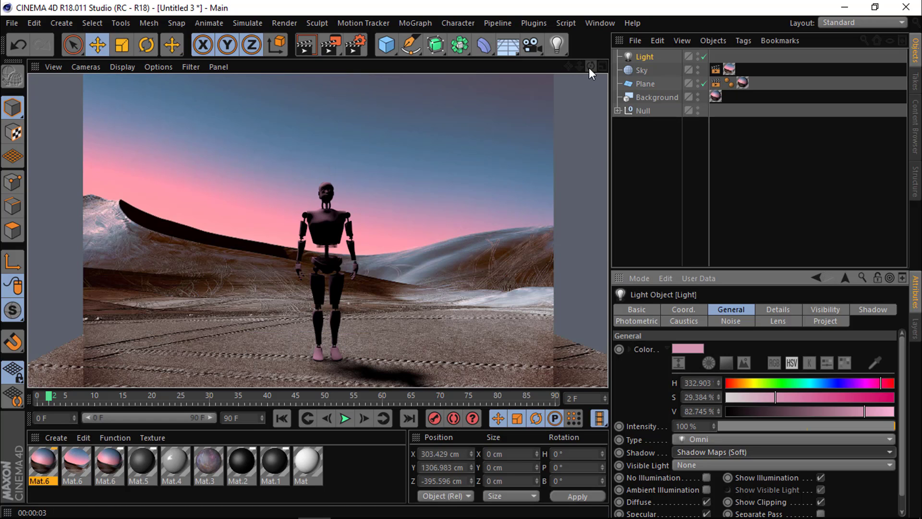
- Orbit the view slightly around the robot and reframe it higher in the picture, leaving no object selected
{"action": "left_click_drag", "start_coordinate": [590, 67], "coordinate": [639, 68]}
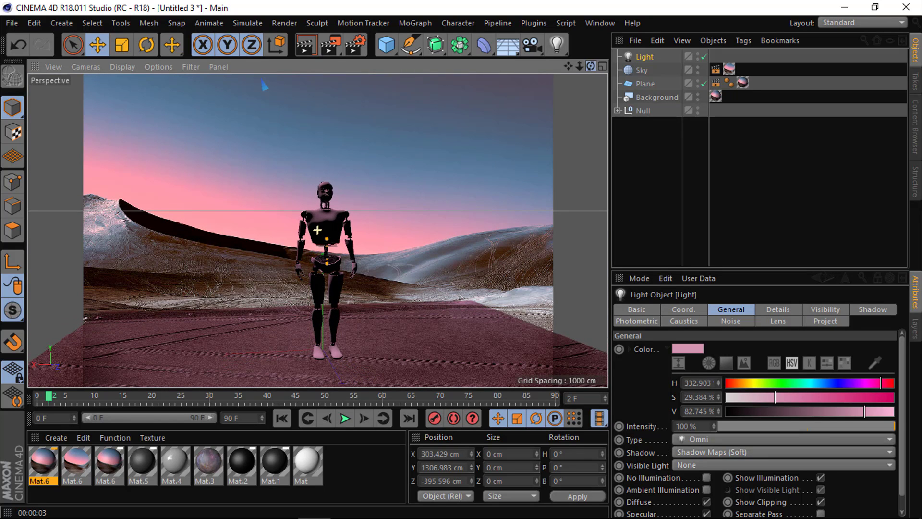
{"action": "left_click_drag", "start_coordinate": [580, 66], "coordinate": [568, 54]}
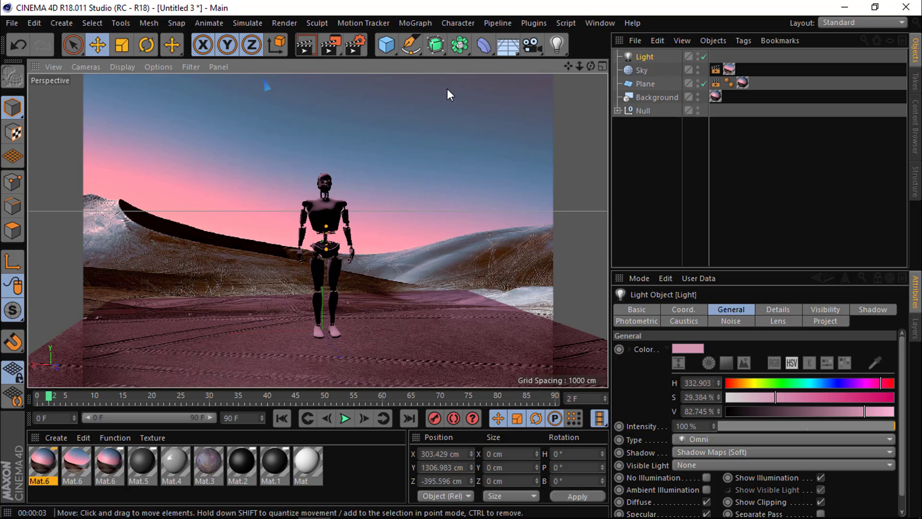
{"action": "left_click", "coordinate": [729, 69]}
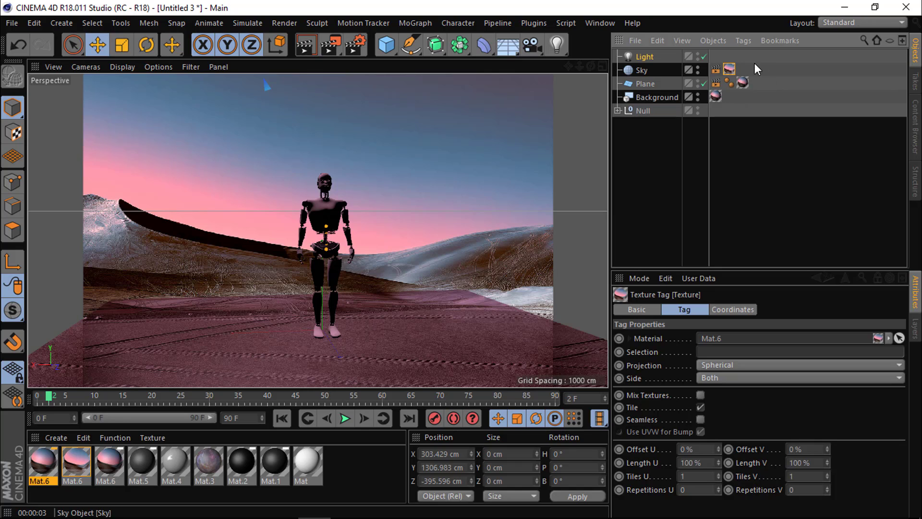
{"action": "left_click", "coordinate": [418, 143]}
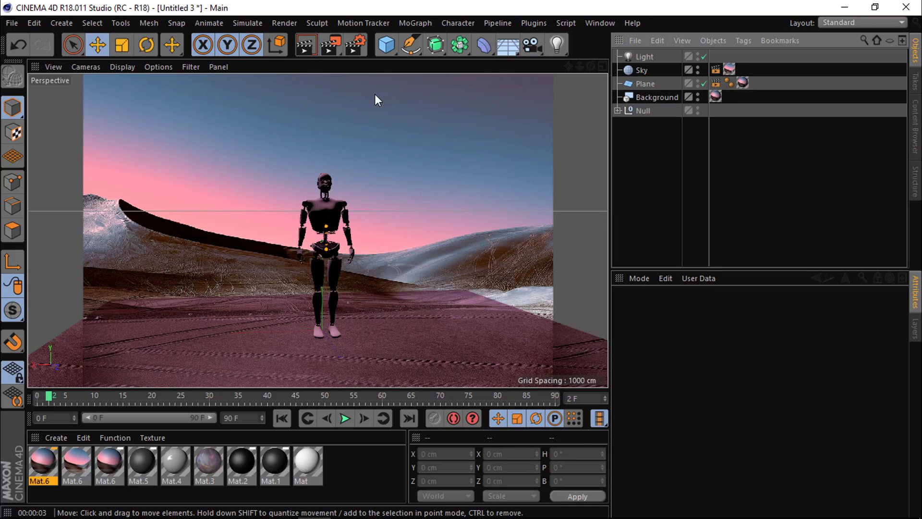
- Enable the Ambient Occlusion and Global Illumination effects in the render settings
{"action": "left_click", "coordinate": [356, 44]}
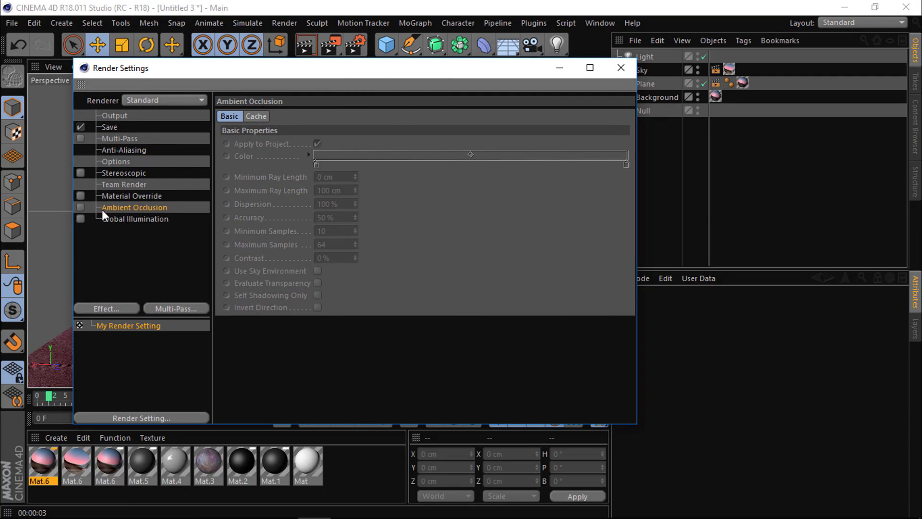
{"action": "left_click", "coordinate": [101, 307]}
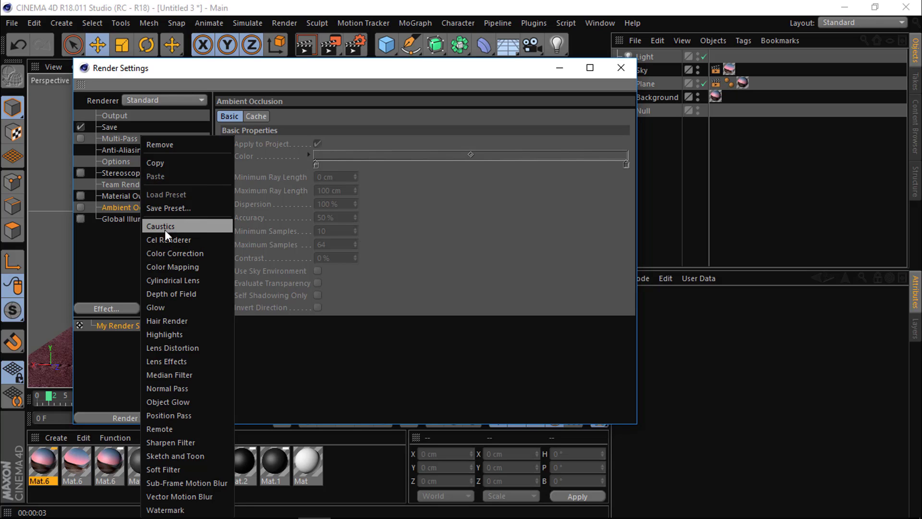
{"action": "left_click", "coordinate": [113, 212]}
{"action": "left_click", "coordinate": [80, 207]}
{"action": "left_click", "coordinate": [128, 220]}
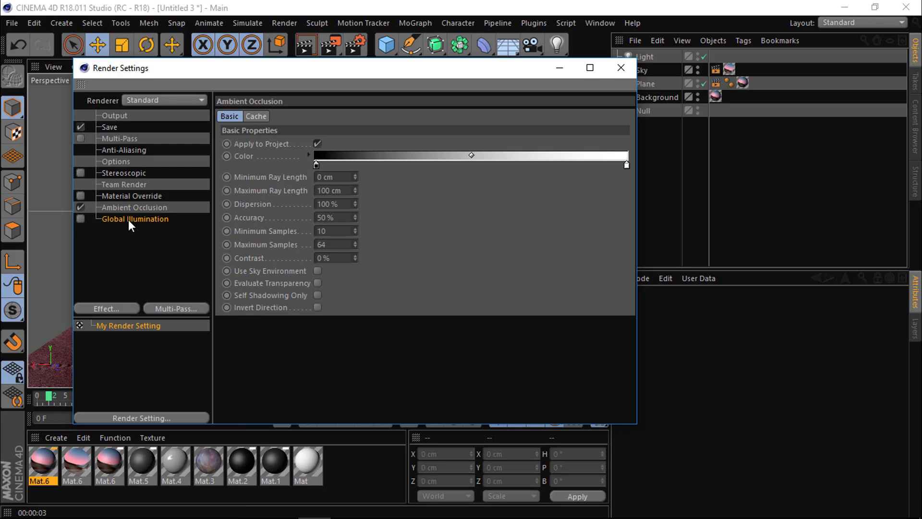
{"action": "left_click", "coordinate": [110, 308]}
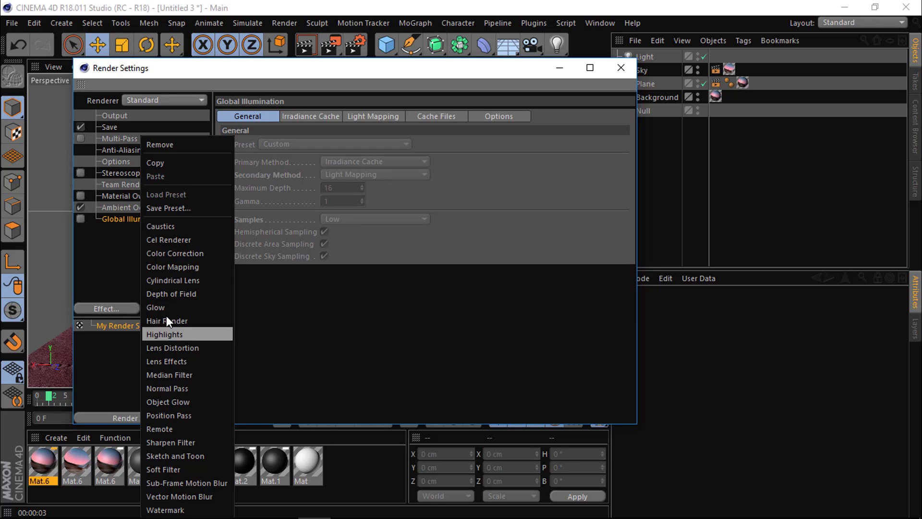
{"action": "left_click", "coordinate": [96, 240]}
{"action": "left_click", "coordinate": [79, 219]}
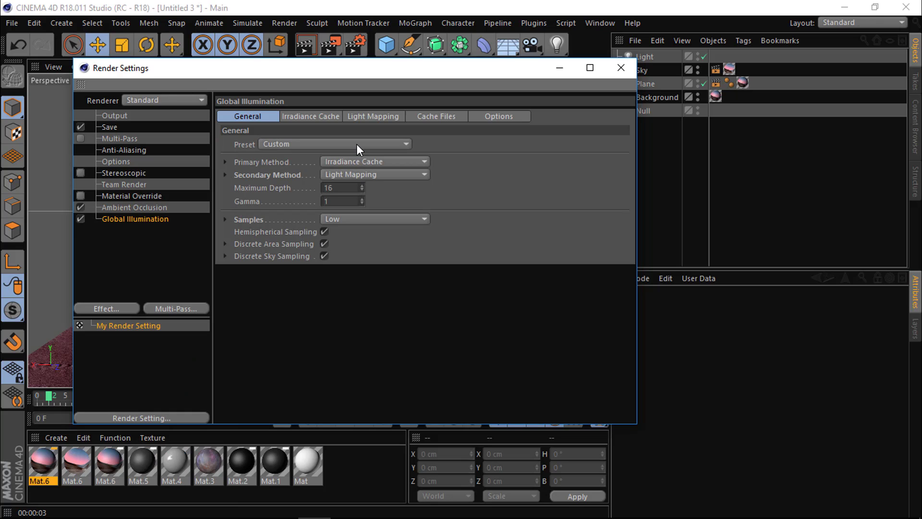
- Set Global Illumination's secondary method to None and its samples to Medium
{"action": "left_click", "coordinate": [373, 174]}
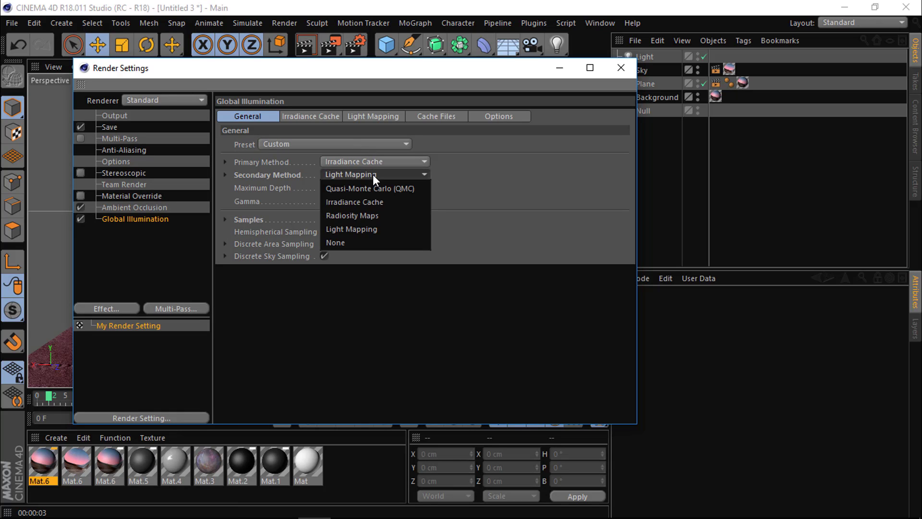
{"action": "left_click", "coordinate": [516, 180]}
{"action": "left_click", "coordinate": [418, 176]}
{"action": "left_click", "coordinate": [417, 176]}
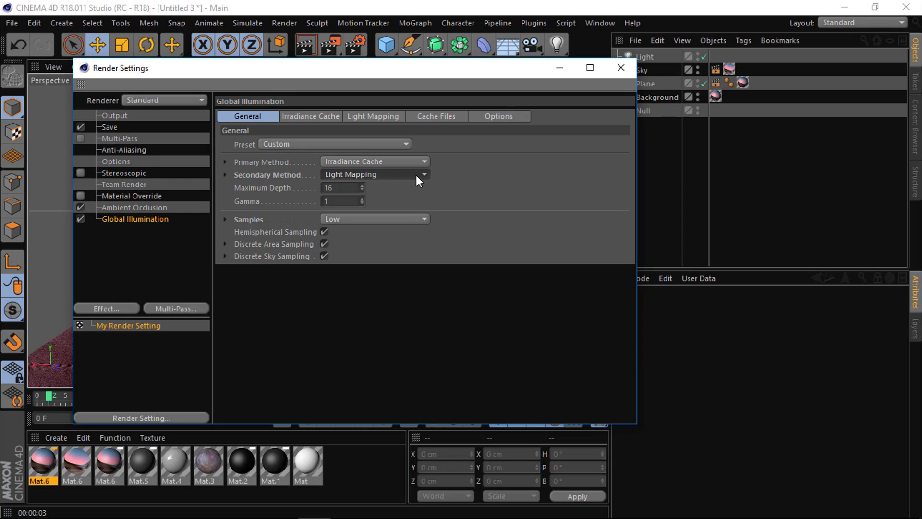
{"action": "left_click", "coordinate": [390, 174]}
{"action": "left_click", "coordinate": [381, 242]}
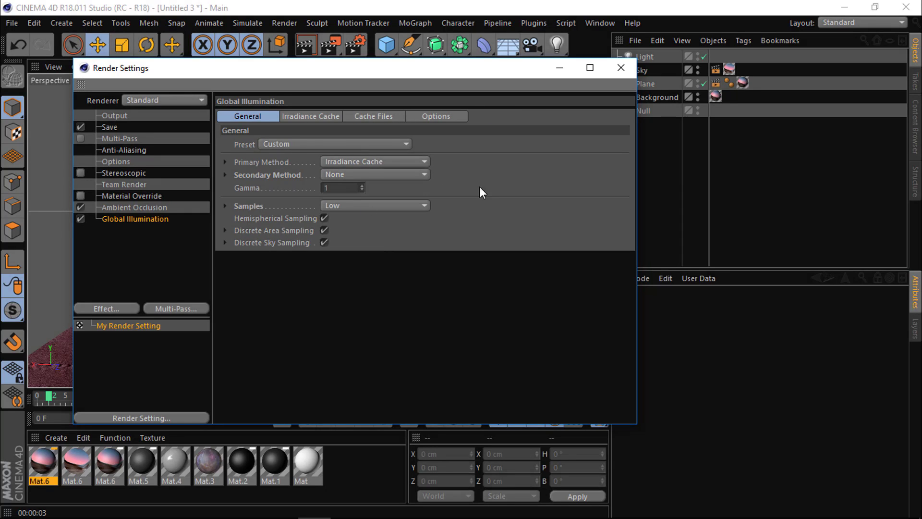
{"action": "left_click", "coordinate": [353, 206]}
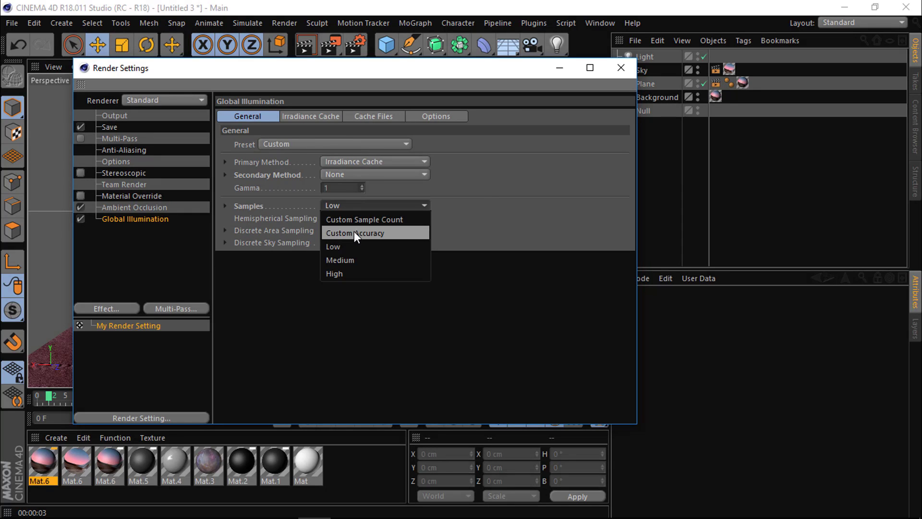
{"action": "left_click", "coordinate": [343, 259]}
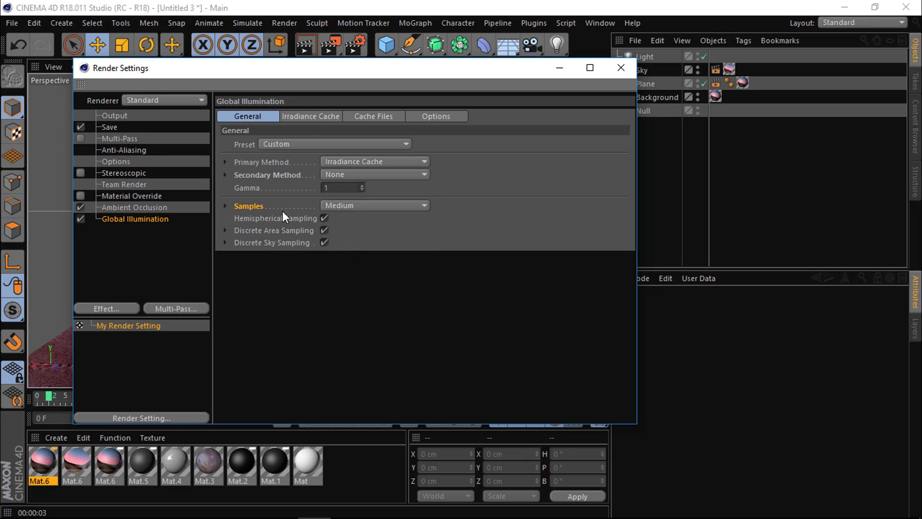
- Reset all Global Illumination settings to their defaults and close the render settings
{"action": "right_click", "coordinate": [252, 188]}
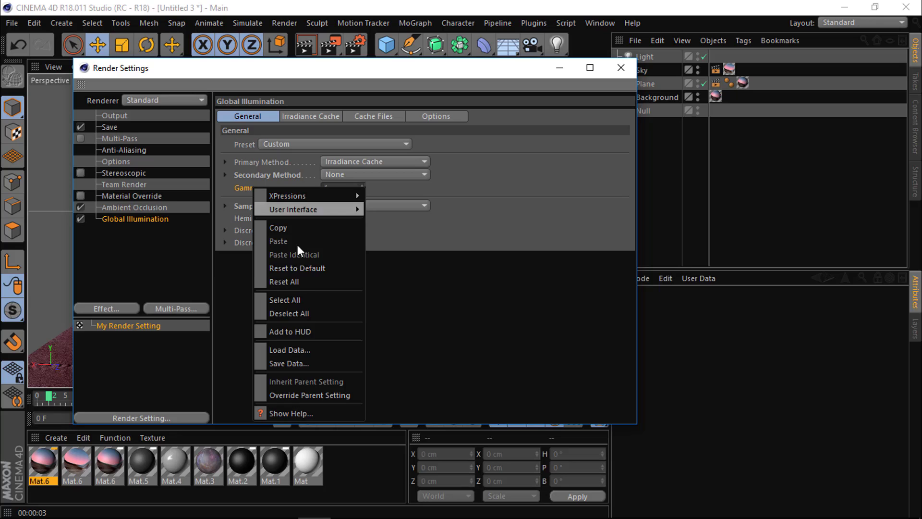
{"action": "left_click", "coordinate": [311, 282]}
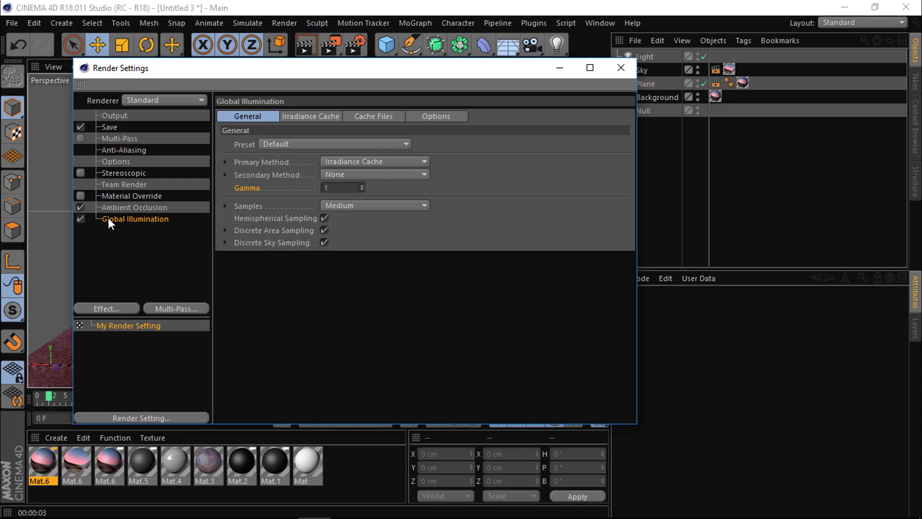
{"action": "left_click", "coordinate": [621, 67]}
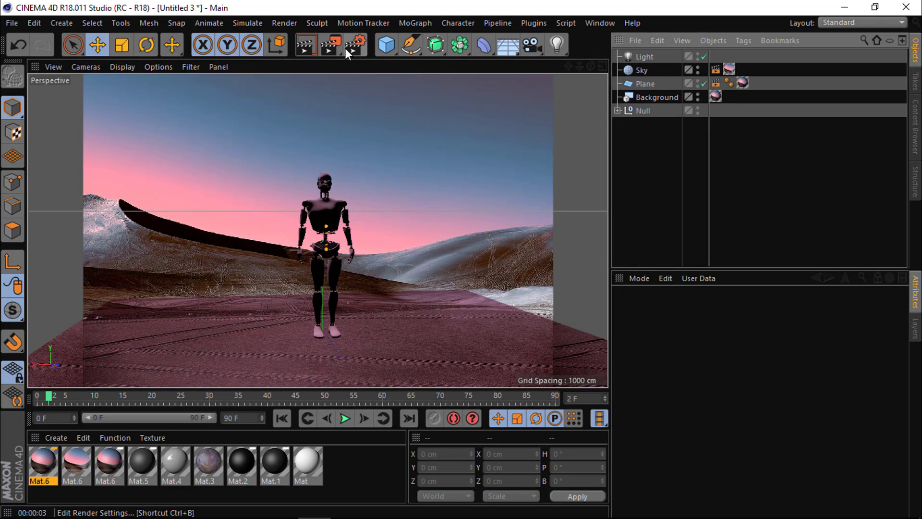
- Render the view with the new effects, reframe the robot so it fills more of the picture, and render again
{"action": "left_click", "coordinate": [305, 45]}
{"action": "left_click", "coordinate": [294, 210]}
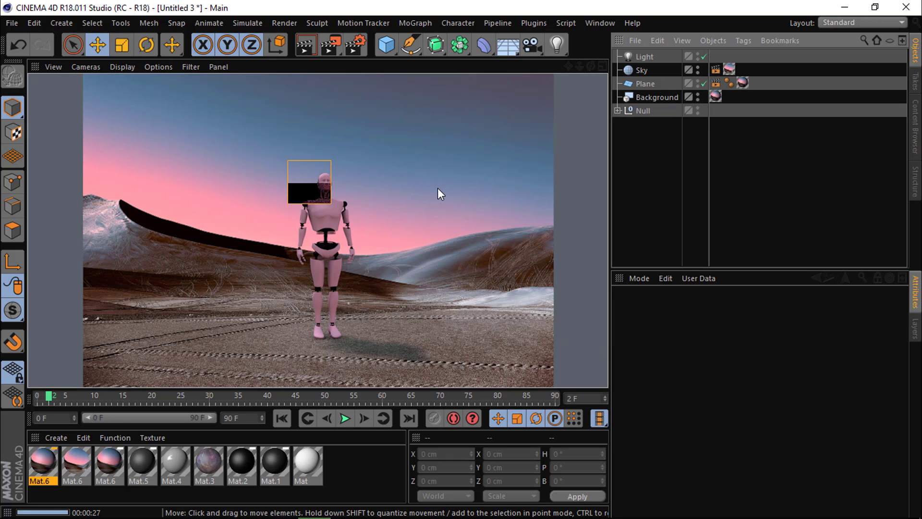
{"action": "key", "text": "ctrl+r"}
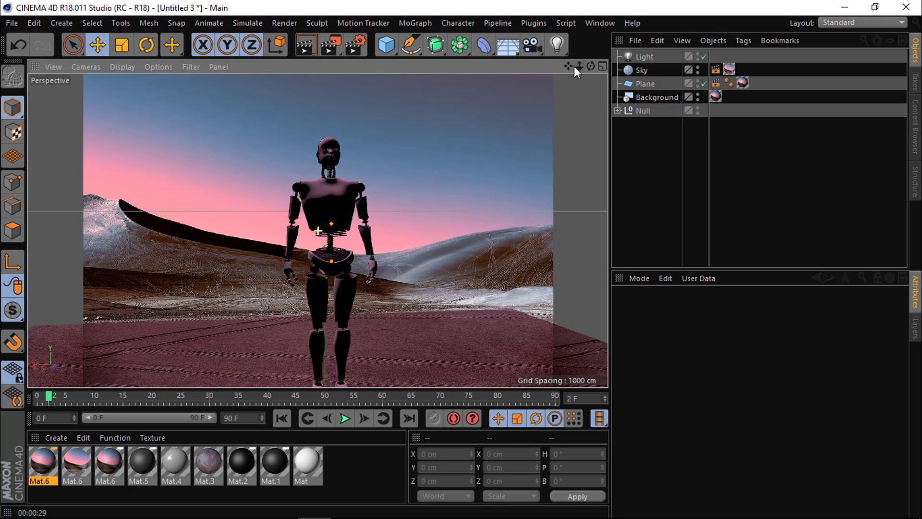
{"action": "key", "text": "Return"}
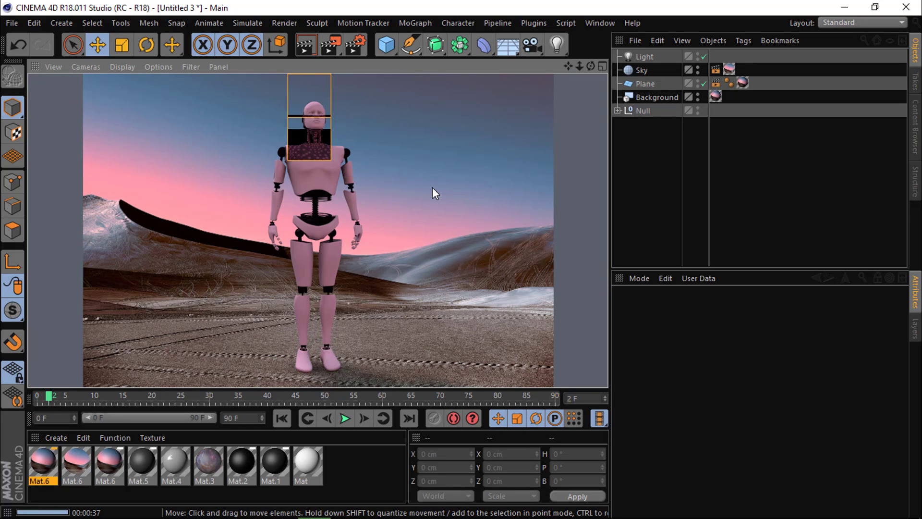
{"action": "left_click", "coordinate": [370, 23]}
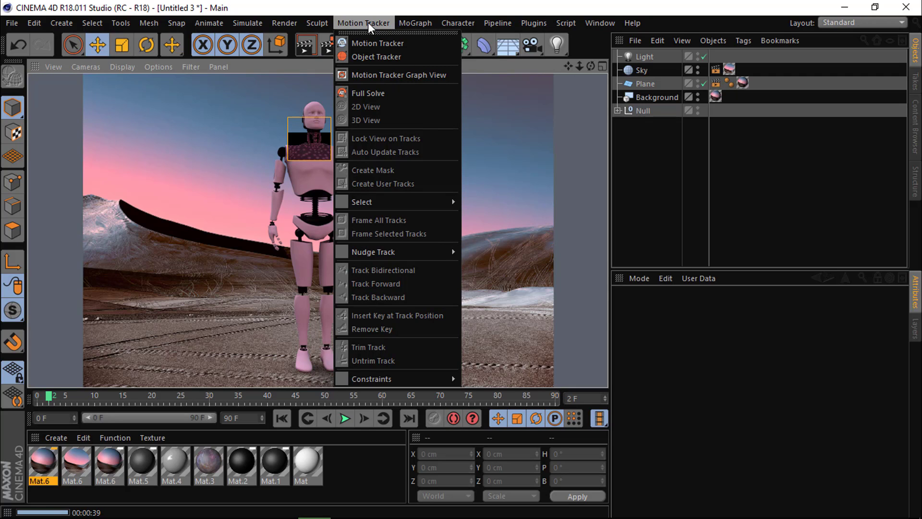
{"action": "left_click", "coordinate": [368, 22]}
{"action": "left_click", "coordinate": [367, 22]}
{"action": "left_click", "coordinate": [368, 22]}
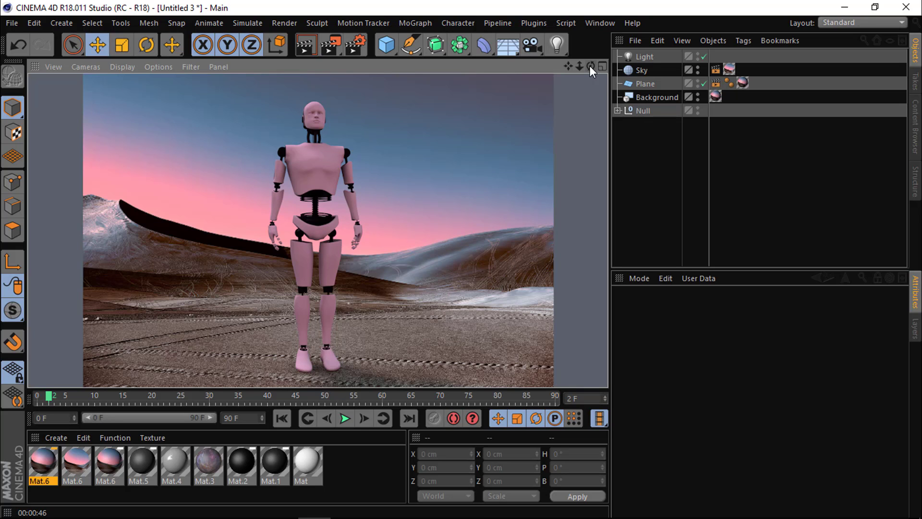
- Add a sphere and move it beside the robot, to about X 297 cm, Y 413 cm and Z 15 cm
{"action": "left_click_drag", "start_coordinate": [578, 66], "coordinate": [567, 82]}
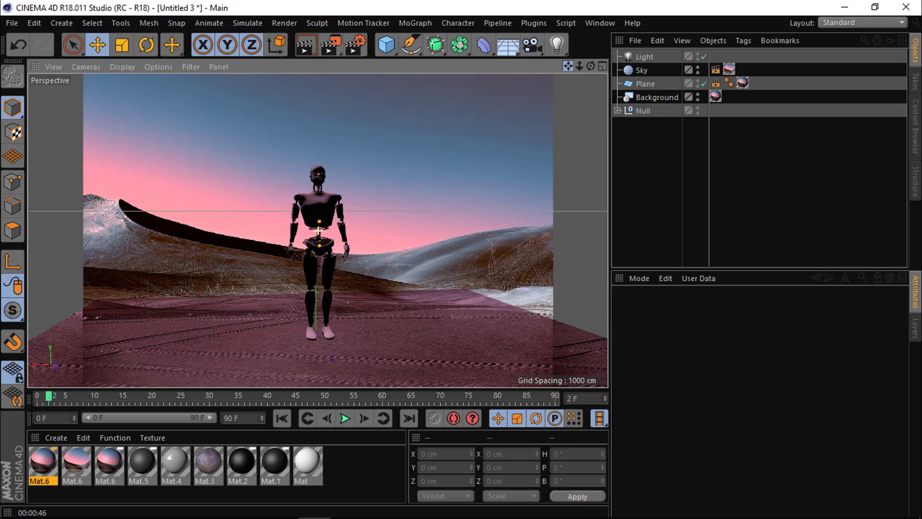
{"action": "left_click_drag", "start_coordinate": [395, 48], "coordinate": [665, 89]}
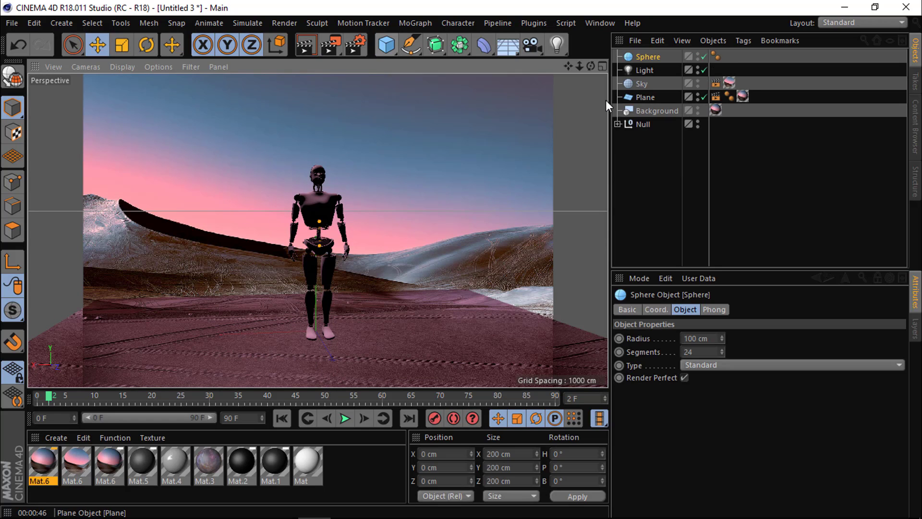
{"action": "left_click_drag", "start_coordinate": [316, 266], "coordinate": [168, 206]}
{"action": "left_click_drag", "start_coordinate": [591, 66], "coordinate": [560, 85]}
{"action": "mouse_move", "coordinate": [208, 209]}
{"action": "left_mouse_down"}
{"action": "mouse_move", "coordinate": [178, 214]}
{"action": "mouse_move", "coordinate": [199, 209]}
{"action": "left_mouse_up"}
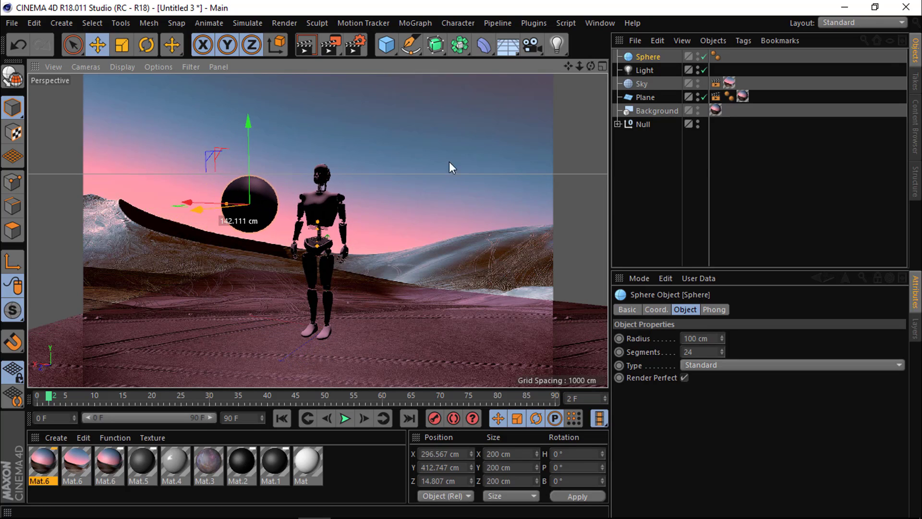
- Frame the sphere together with the robot and run a test render of the view
{"action": "left_click_drag", "start_coordinate": [581, 70], "coordinate": [376, 74]}
{"action": "left_click_drag", "start_coordinate": [569, 67], "coordinate": [334, 70]}
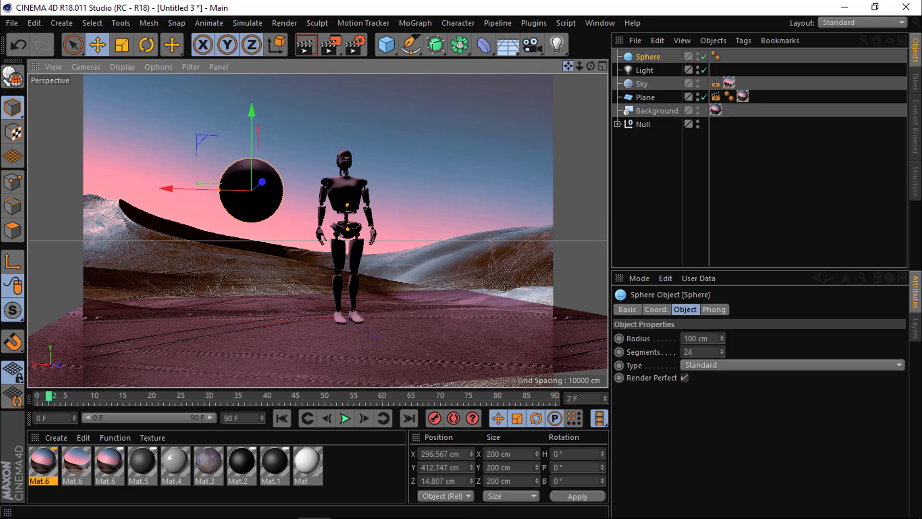
{"action": "left_click_drag", "start_coordinate": [569, 66], "coordinate": [572, 74]}
{"action": "left_click", "coordinate": [333, 50]}
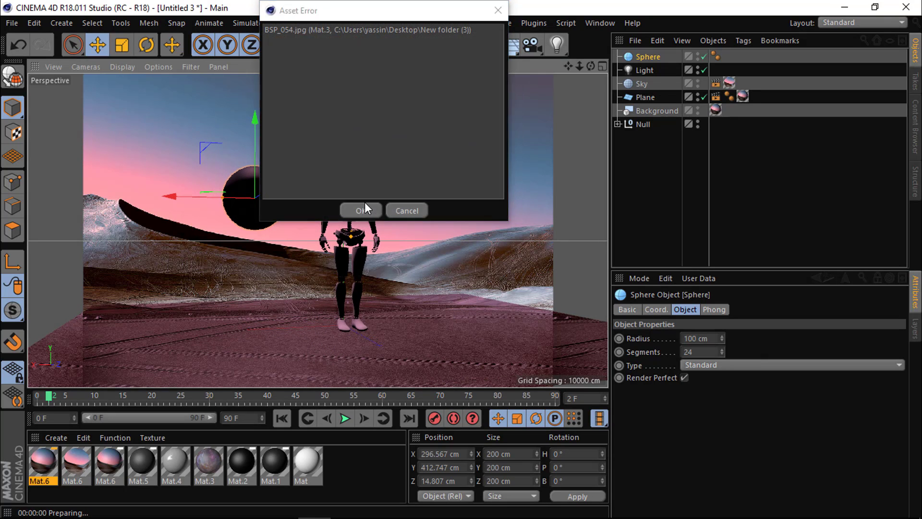
{"action": "left_click", "coordinate": [362, 210]}
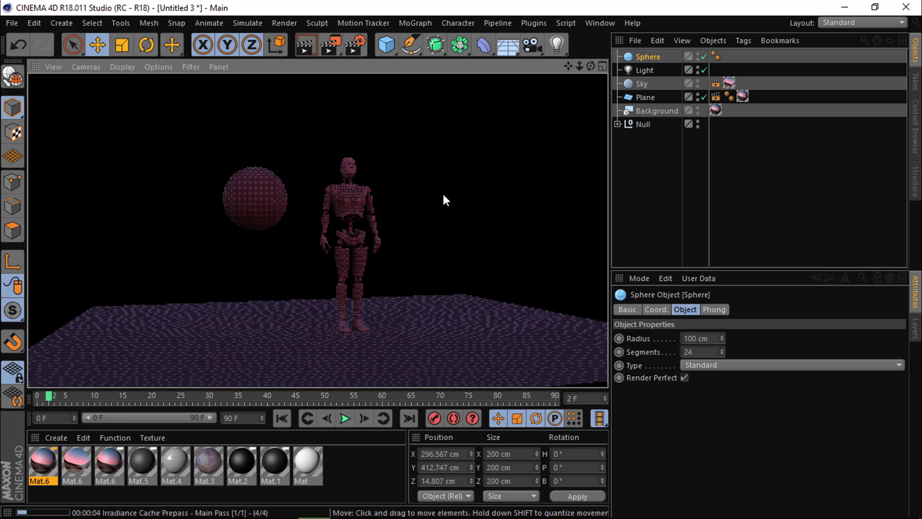
{"action": "left_click", "coordinate": [443, 192]}
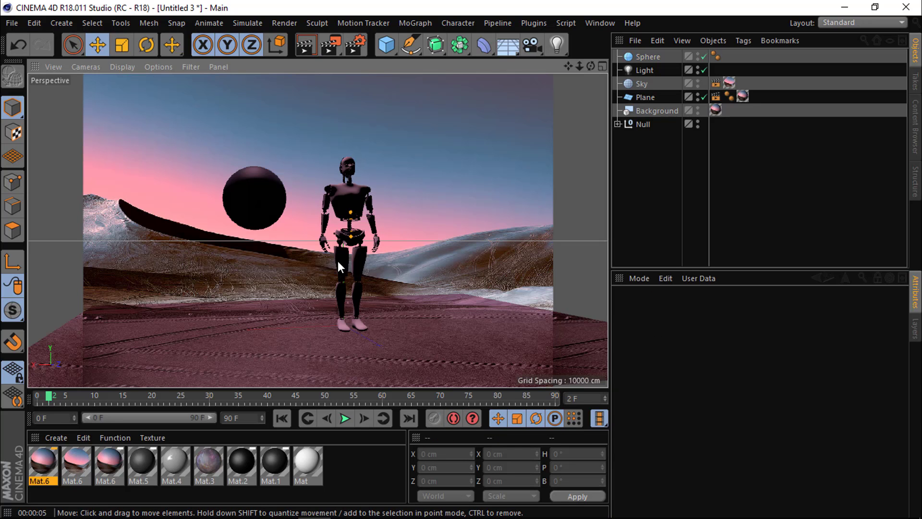
- Lock the output ratio, set the render size to 900 x 600 pixels, and render the view
{"action": "left_click", "coordinate": [358, 45]}
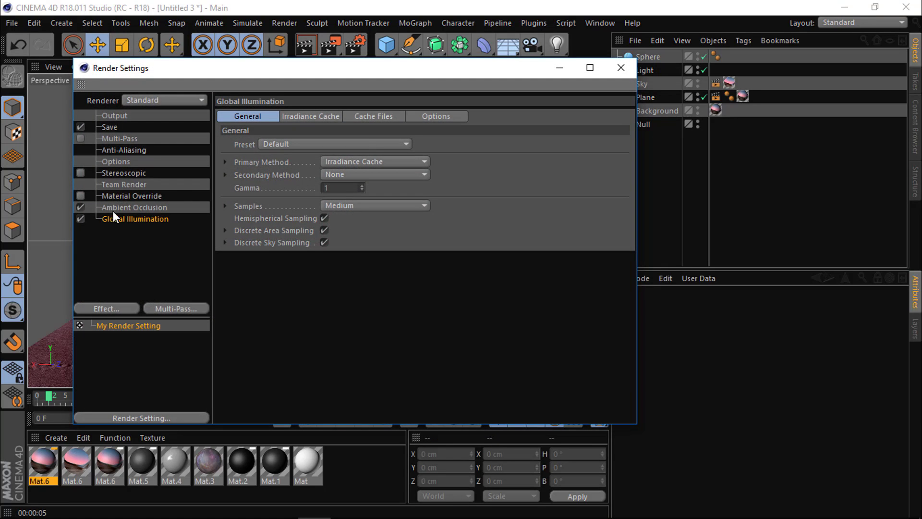
{"action": "left_click", "coordinate": [191, 117]}
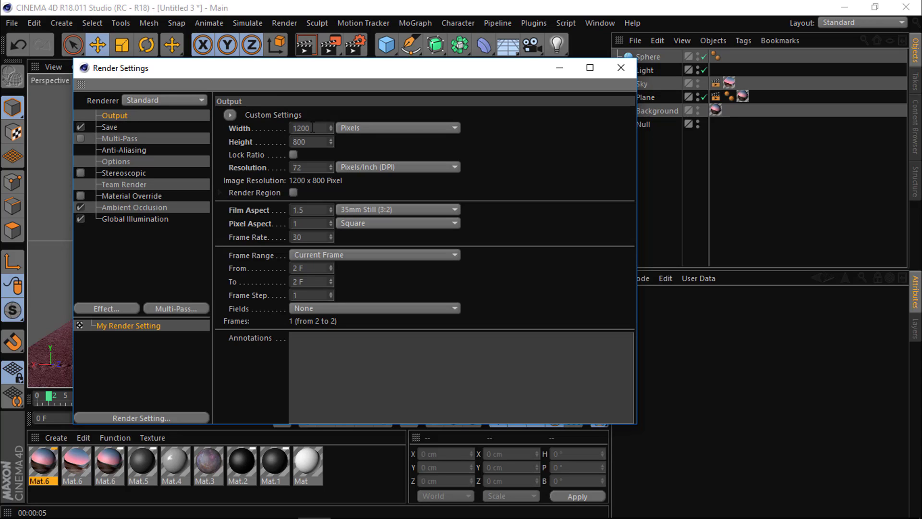
{"action": "key", "text": "Tab"}
{"action": "left_click", "coordinate": [293, 155]}
{"action": "left_click", "coordinate": [312, 128]}
{"action": "type", "text": "900"}
{"action": "key", "text": "Return"}
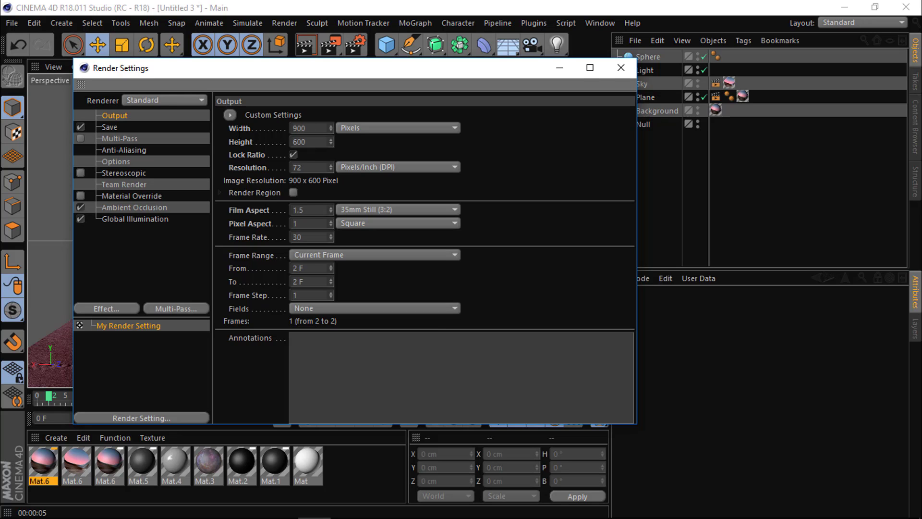
{"action": "left_click", "coordinate": [621, 68]}
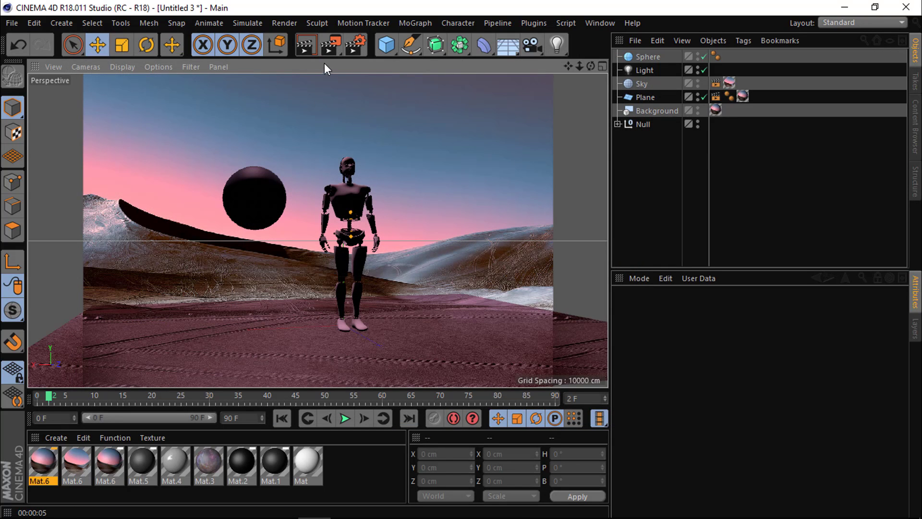
{"action": "left_click", "coordinate": [313, 48]}
{"action": "key", "text": "Return"}
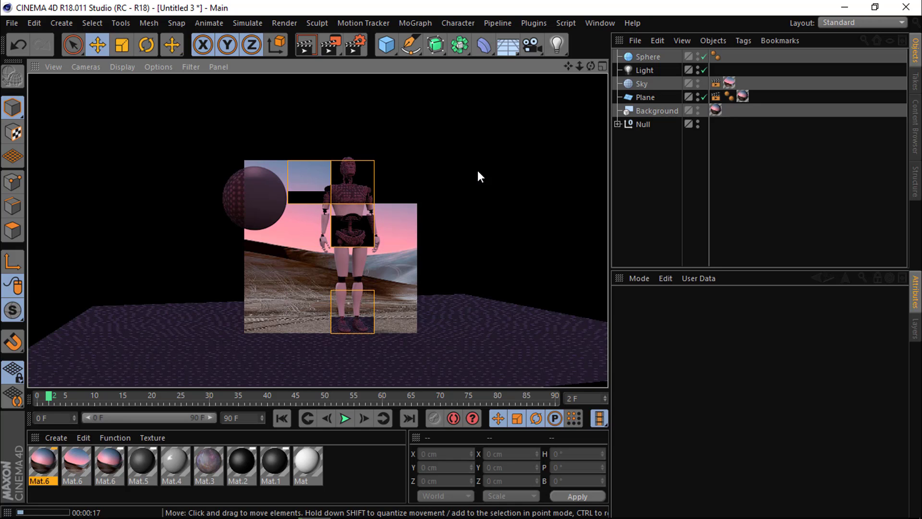
- Create a new material and make its colour red with H 0°, S 64% and V 80%
{"action": "double_click", "coordinate": [366, 468]}
{"action": "double_click", "coordinate": [40, 464]}
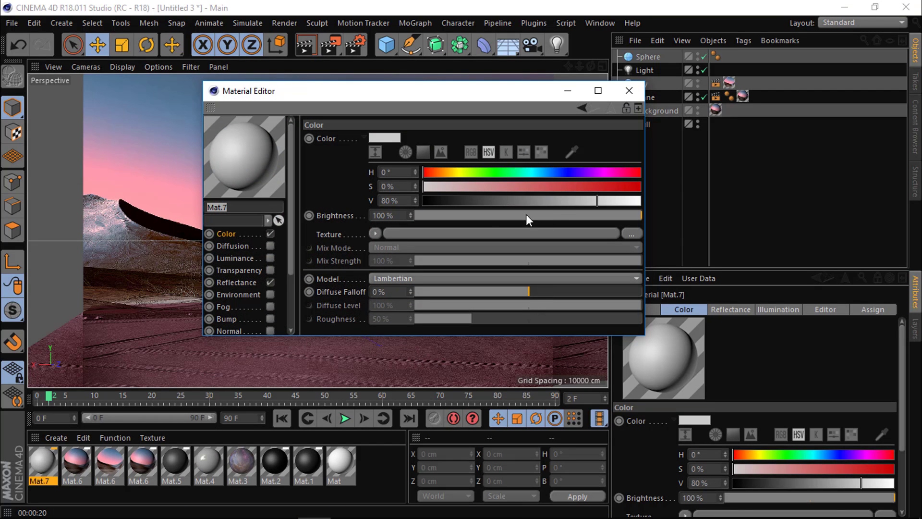
{"action": "left_click", "coordinate": [562, 189]}
{"action": "left_click", "coordinate": [561, 172]}
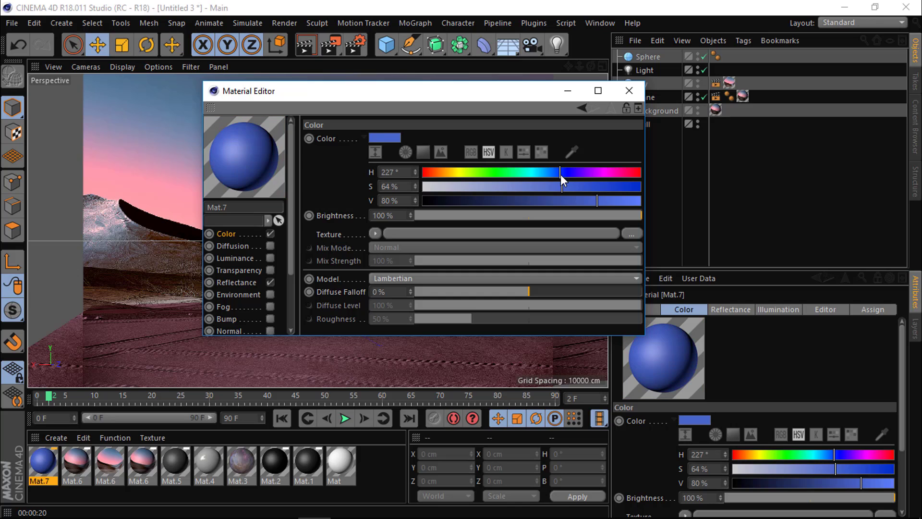
{"action": "left_click_drag", "start_coordinate": [560, 176], "coordinate": [414, 181]}
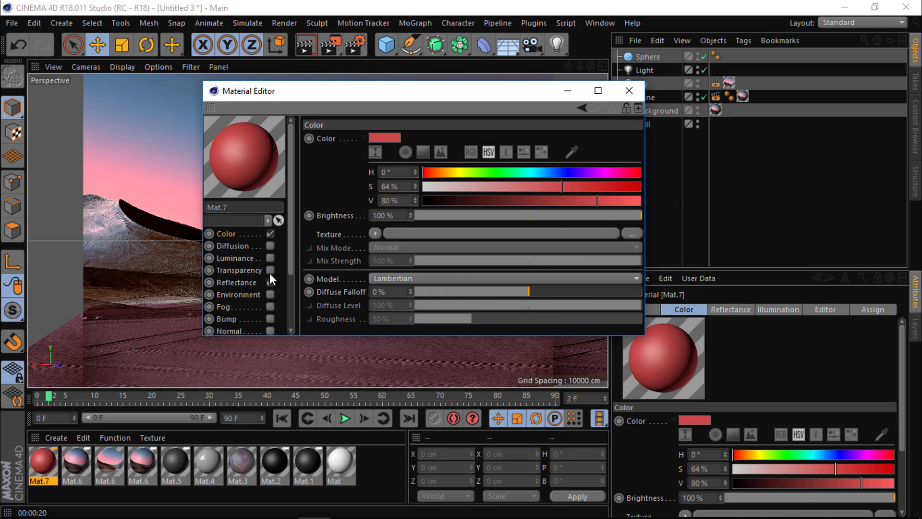
- Add a GGX reflectance layer to the red material and set its layer colour brightness to 47%
{"action": "scroll", "coordinate": [276, 259], "scroll_direction": "down", "scroll_amount": 1}
{"action": "left_click", "coordinate": [250, 263]}
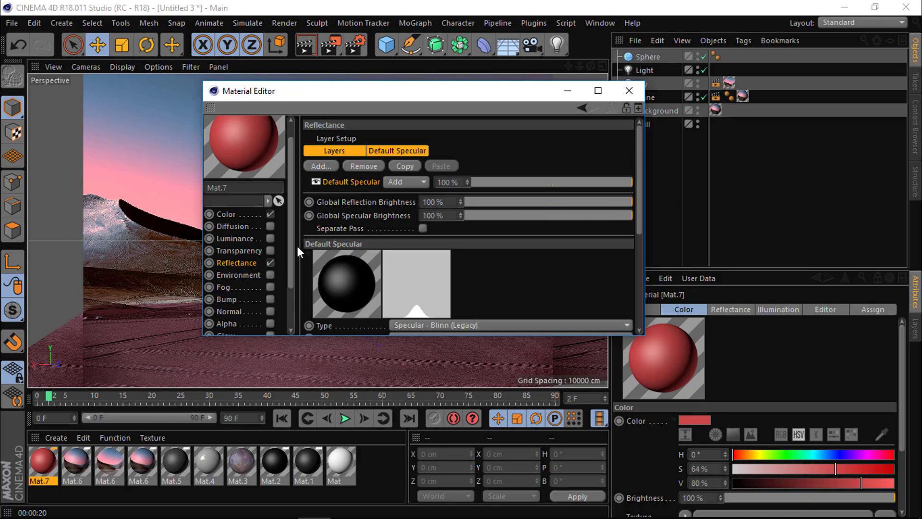
{"action": "left_click", "coordinate": [326, 166]}
{"action": "left_click", "coordinate": [354, 177]}
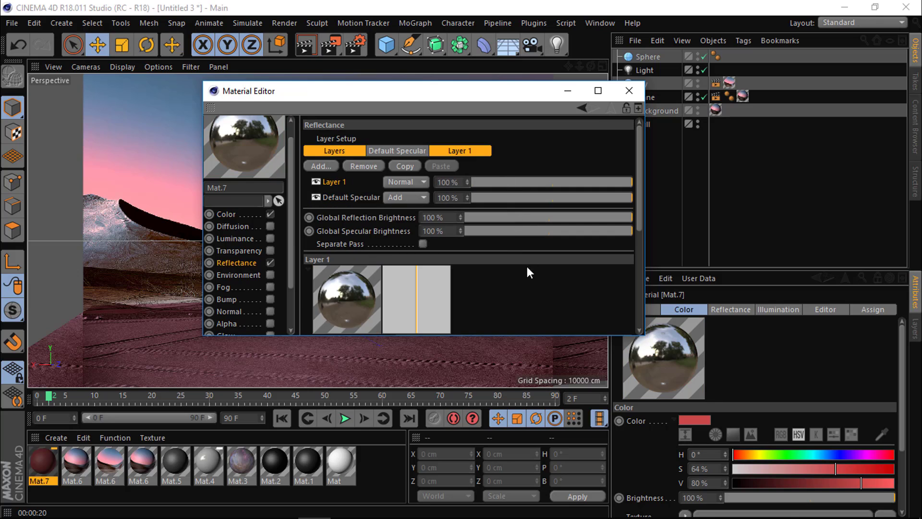
{"action": "middle_click_drag", "start_coordinate": [526, 266], "coordinate": [525, 123]}
{"action": "left_click", "coordinate": [488, 287]}
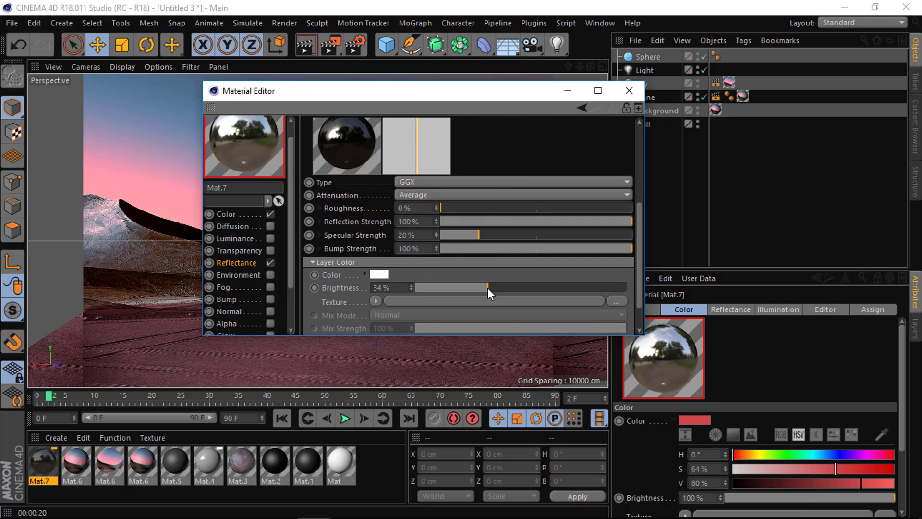
{"action": "left_click_drag", "start_coordinate": [491, 105], "coordinate": [600, 130]}
{"action": "mouse_move", "coordinate": [635, 310]}
{"action": "left_mouse_down"}
{"action": "mouse_move", "coordinate": [621, 310]}
{"action": "mouse_move", "coordinate": [627, 317]}
{"action": "left_mouse_up"}
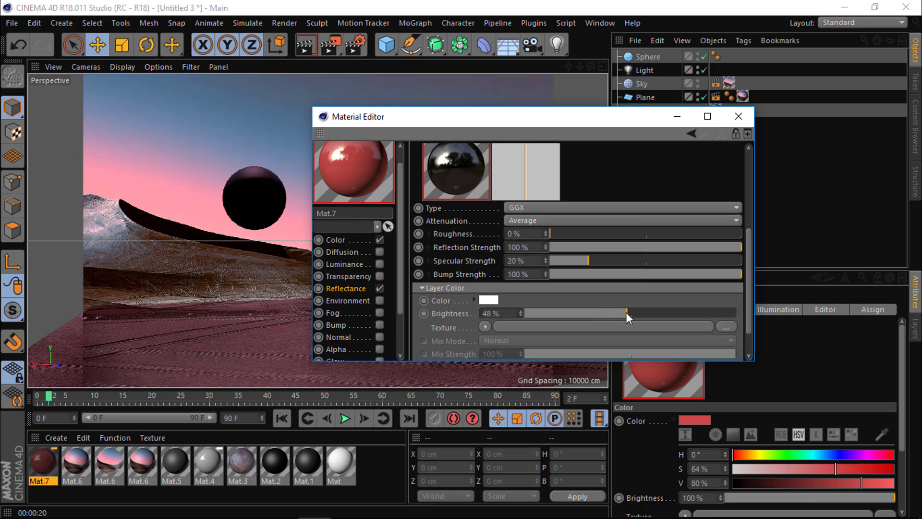
{"action": "left_click", "coordinate": [738, 117]}
- Apply the red reflective material to the sphere and render the view to check its reflections
{"action": "left_click_drag", "start_coordinate": [579, 66], "coordinate": [568, 51]}
{"action": "left_click", "coordinate": [306, 44]}
{"action": "key", "text": "Return"}
{"action": "left_click_drag", "start_coordinate": [43, 461], "coordinate": [229, 130]}
{"action": "left_click", "coordinate": [307, 44]}
{"action": "key", "text": "Return"}
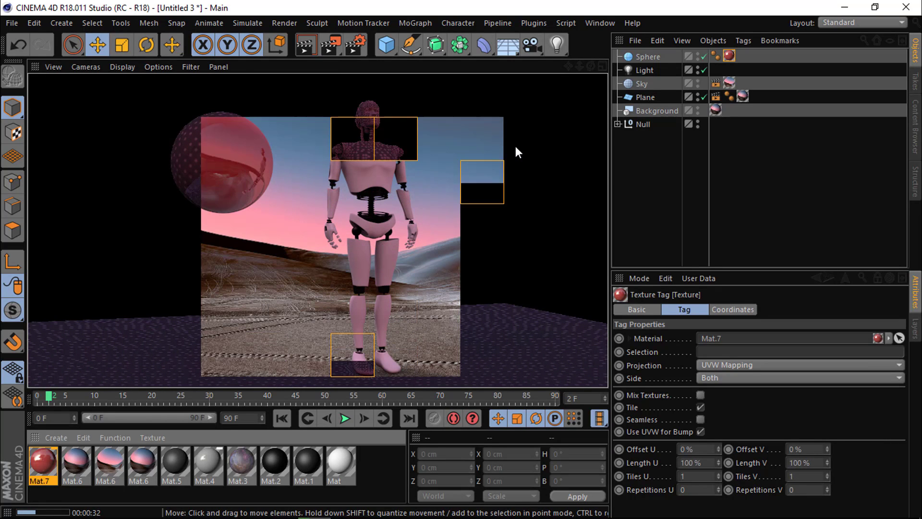
- Delete the red material and the test sphere
{"action": "left_click", "coordinate": [42, 463]}
{"action": "key", "text": "Delete"}
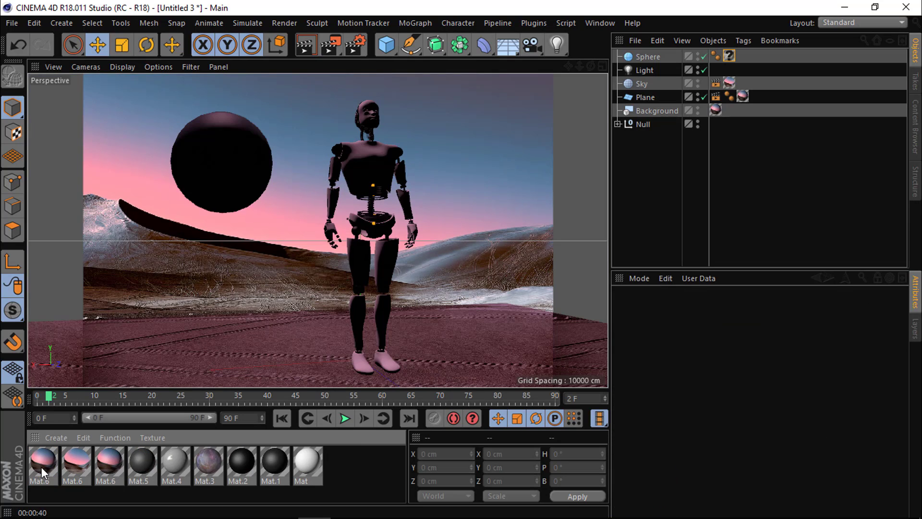
{"action": "left_click", "coordinate": [647, 57]}
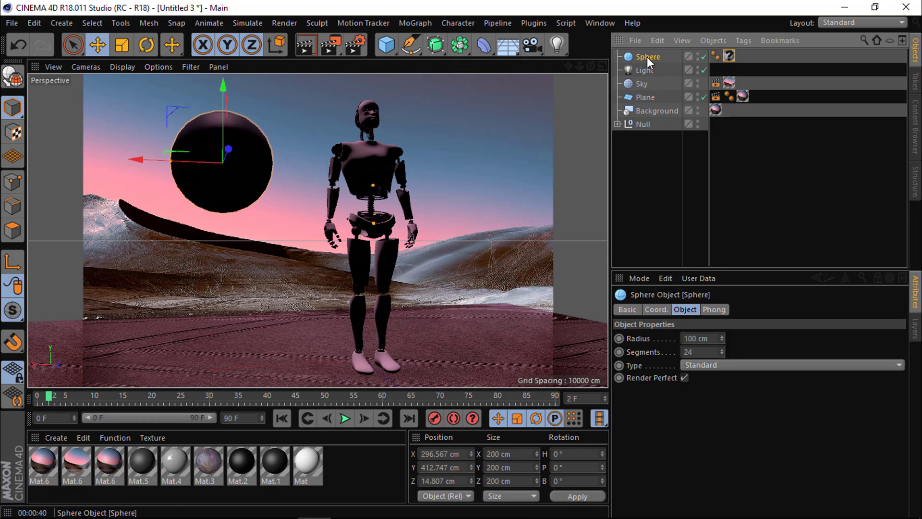
{"action": "key", "text": "Delete"}
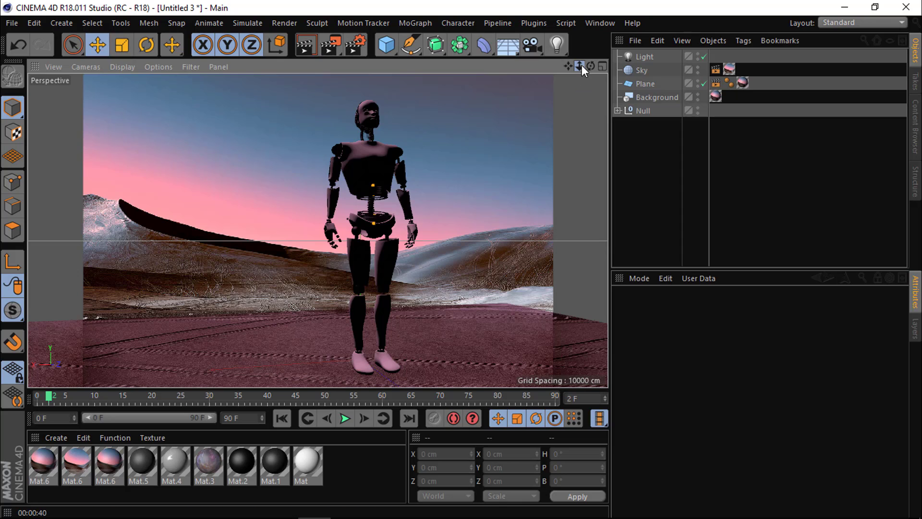
- Add a plane with +Z orientation at the robot, about 1232 cm wide and raised to about Y 51 cm
{"action": "left_click_drag", "start_coordinate": [581, 65], "coordinate": [534, 81]}
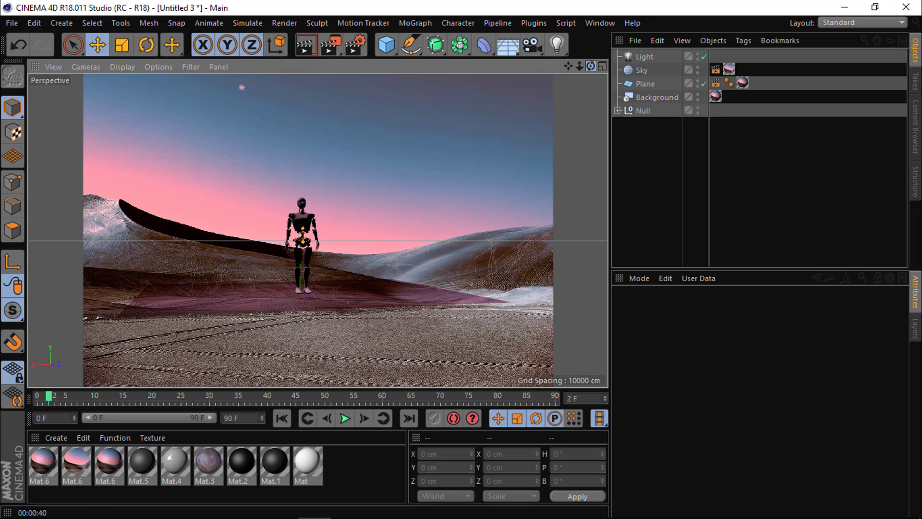
{"action": "left_click_drag", "start_coordinate": [590, 66], "coordinate": [561, 68]}
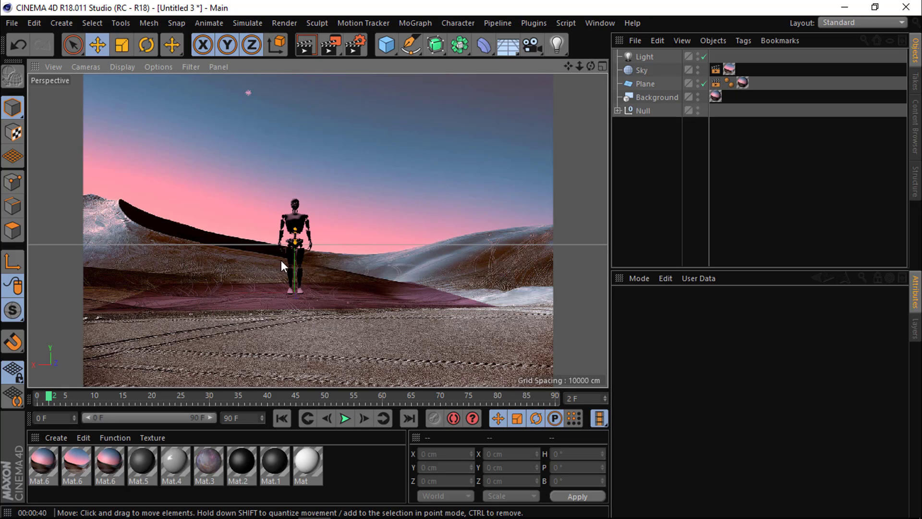
{"action": "left_click", "coordinate": [388, 44]}
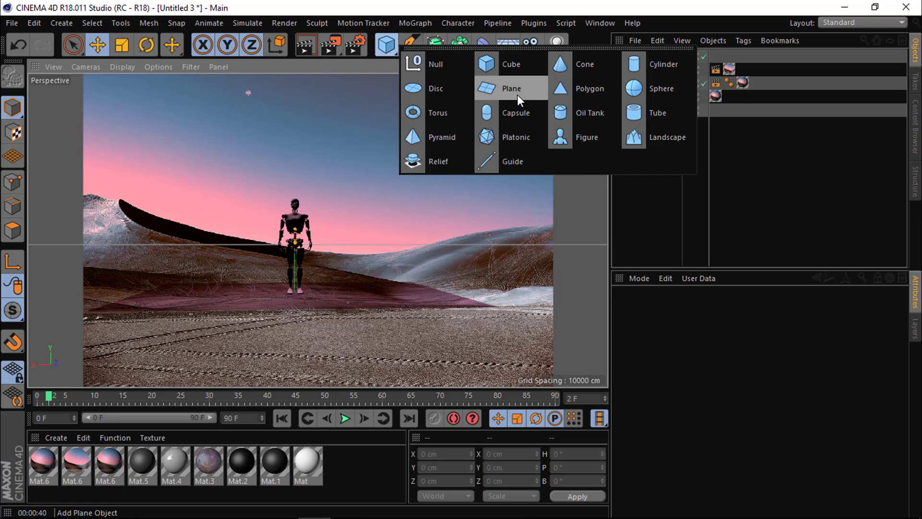
{"action": "left_click_drag", "start_coordinate": [517, 95], "coordinate": [517, 94]}
{"action": "left_click", "coordinate": [710, 392]}
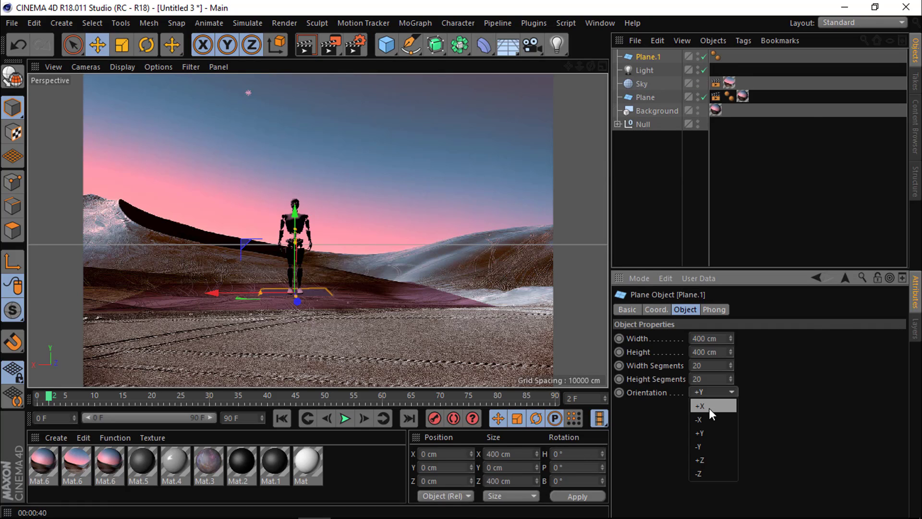
{"action": "left_click", "coordinate": [718, 456]}
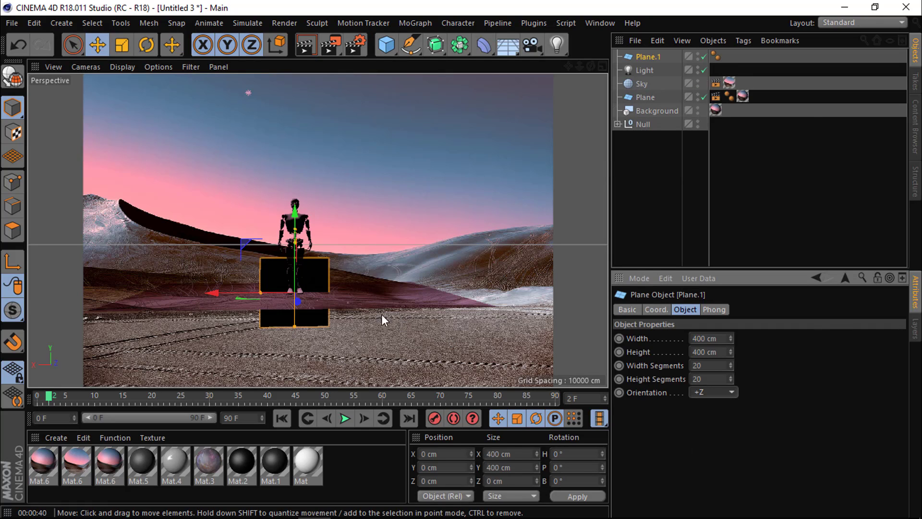
{"action": "left_click_drag", "start_coordinate": [260, 292], "coordinate": [187, 290]}
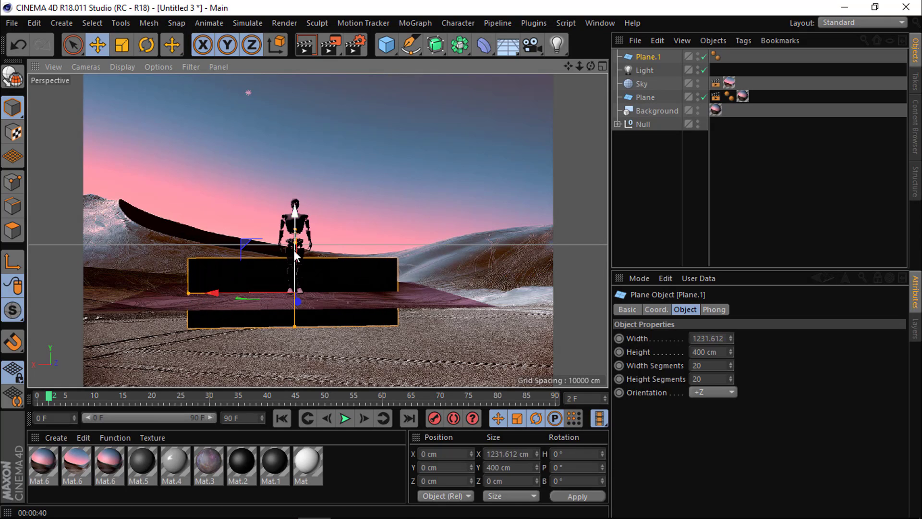
{"action": "left_click_drag", "start_coordinate": [296, 209], "coordinate": [295, 203]}
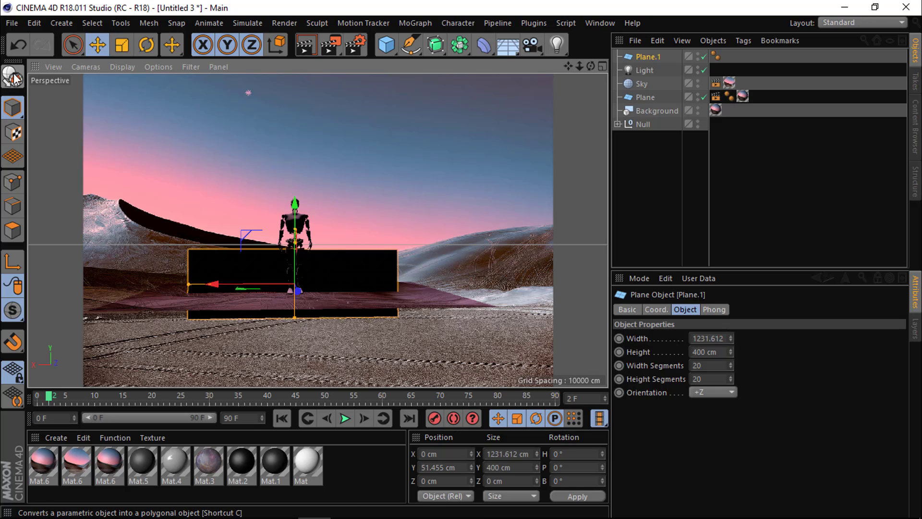
- Disable the light so the upright plane shows clearly in the viewport
{"action": "left_click", "coordinate": [704, 69]}
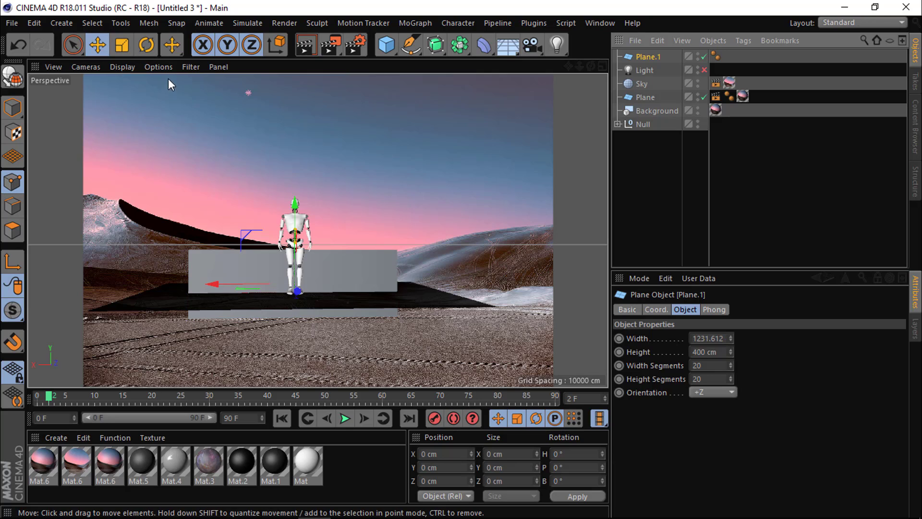
{"action": "left_click", "coordinate": [117, 66]}
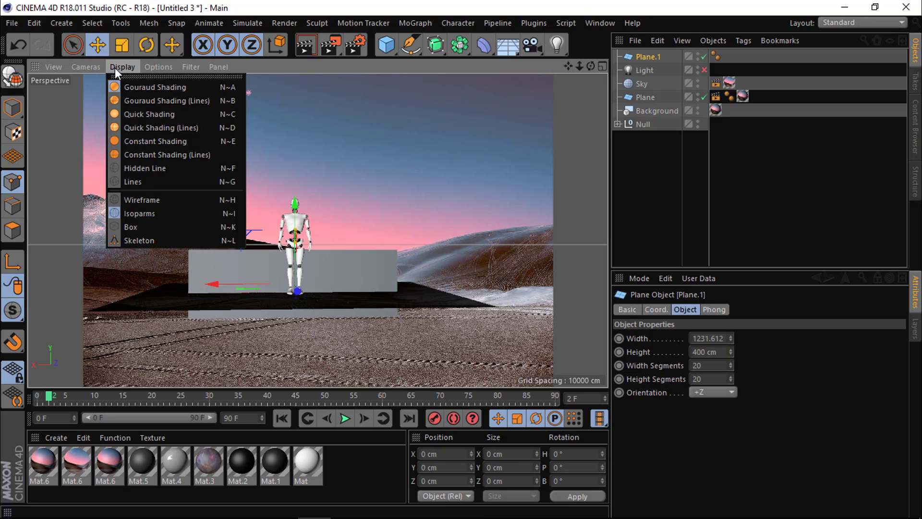
{"action": "left_click", "coordinate": [64, 138]}
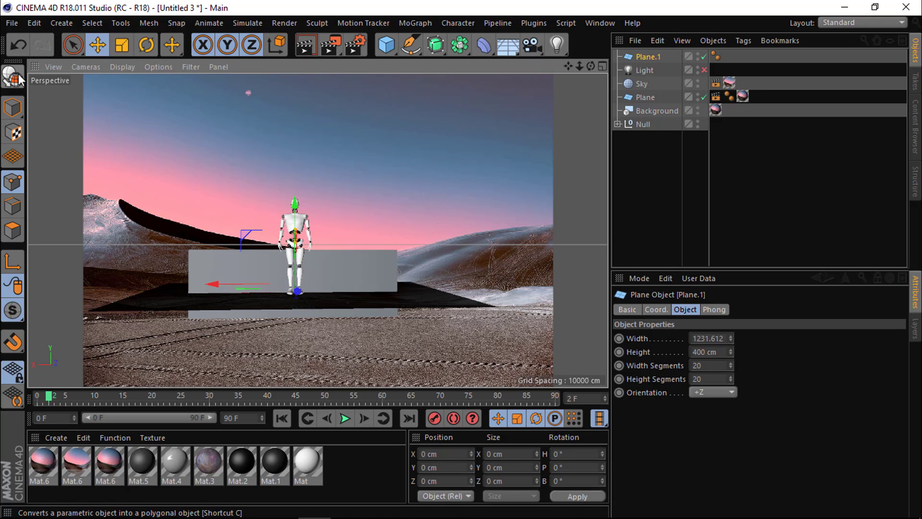
- Set the upright plane's width and height segments to 5 and make it editable for rectangle selection of its points
{"action": "left_click", "coordinate": [698, 365]}
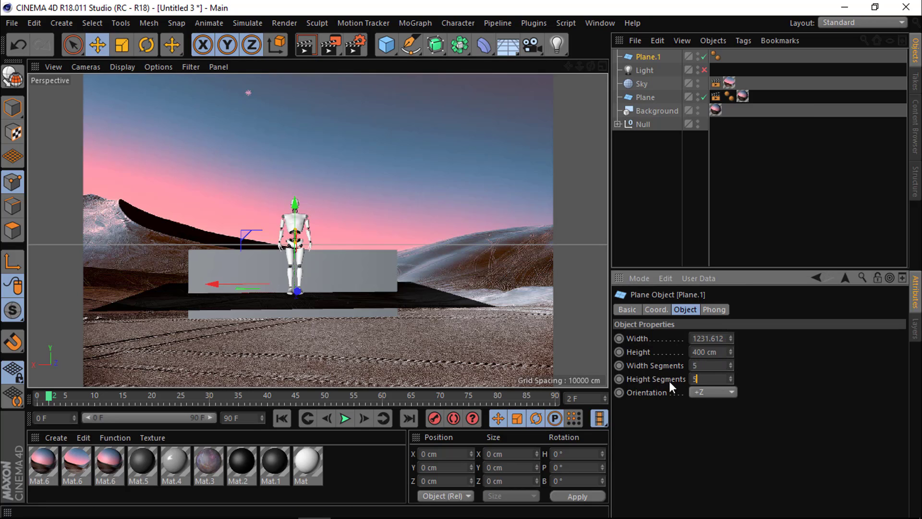
{"action": "left_click", "coordinate": [13, 76]}
{"action": "left_click", "coordinate": [85, 58]}
{"action": "left_click", "coordinate": [110, 82]}
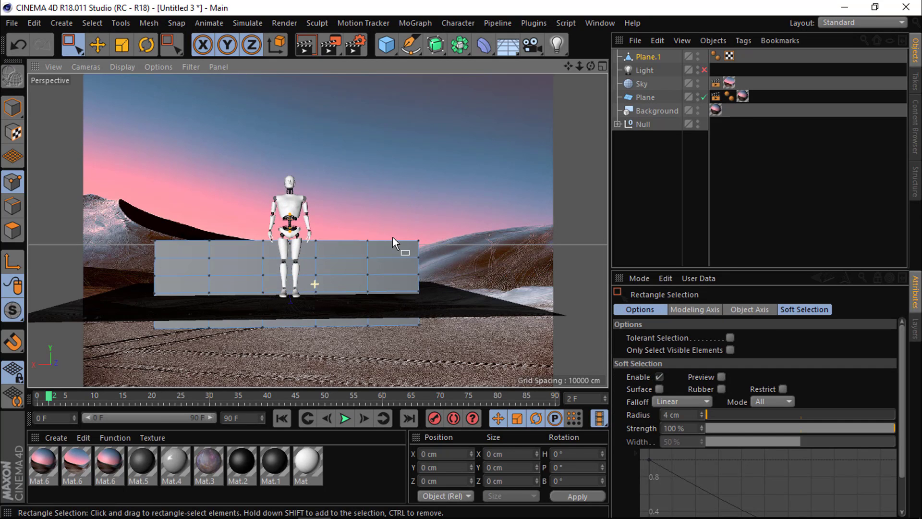
- Raise the two top points at the upright plane's left end to about Y 224 cm
{"action": "scroll", "coordinate": [392, 237], "scroll_direction": "up", "scroll_amount": 2}
{"action": "scroll", "coordinate": [393, 237], "scroll_direction": "down", "scroll_amount": 2}
{"action": "mouse_move", "coordinate": [569, 66]}
{"action": "left_mouse_down"}
{"action": "mouse_move", "coordinate": [548, 84]}
{"action": "mouse_move", "coordinate": [584, 62]}
{"action": "left_mouse_up"}
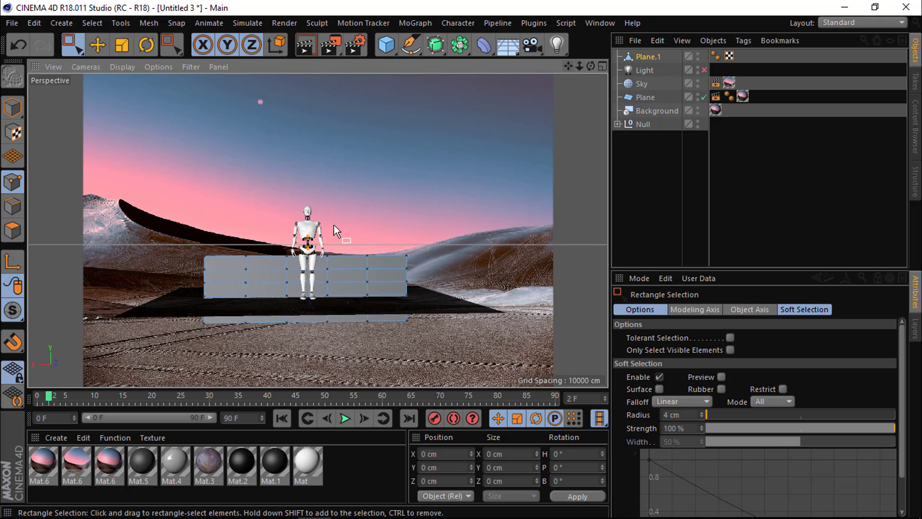
{"action": "left_click_drag", "start_coordinate": [260, 248], "coordinate": [188, 263]}
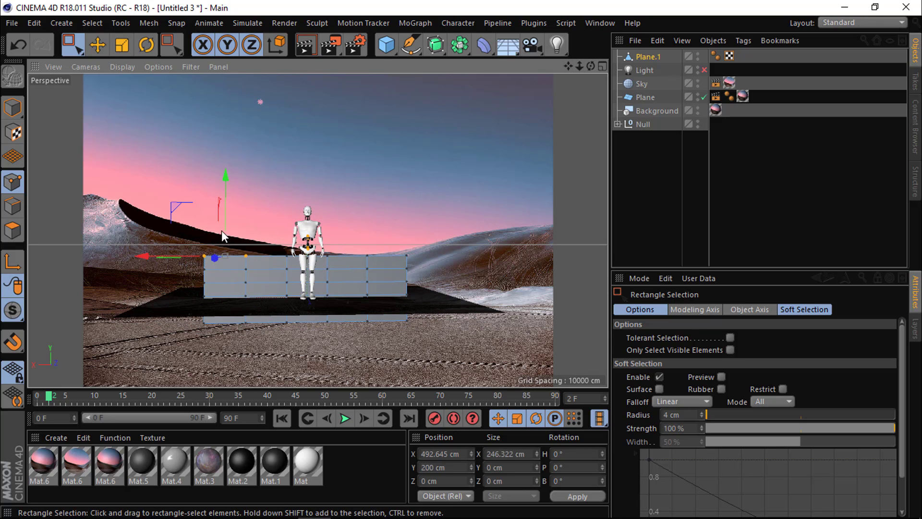
{"action": "left_click_drag", "start_coordinate": [223, 217], "coordinate": [223, 218]}
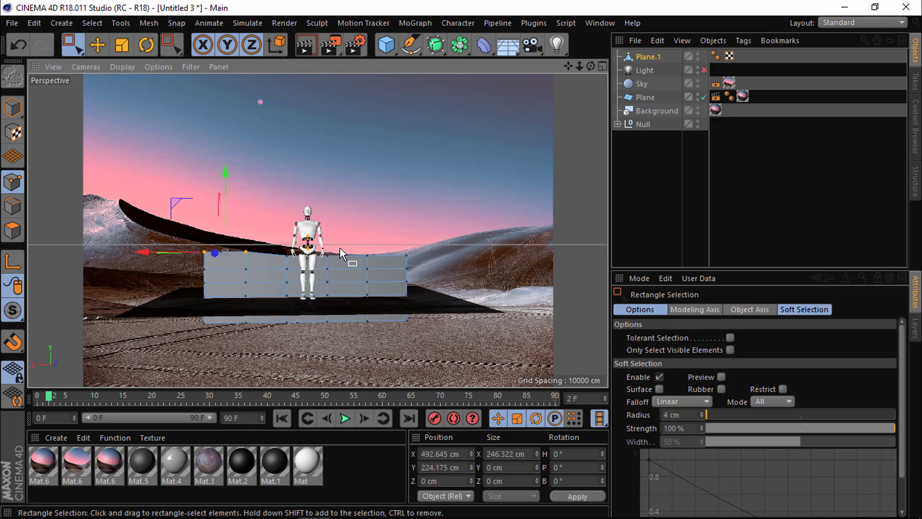
{"action": "left_click_drag", "start_coordinate": [340, 247], "coordinate": [314, 263]}
{"action": "left_click_drag", "start_coordinate": [335, 205], "coordinate": [331, 214]}
{"action": "left_click", "coordinate": [18, 44]}
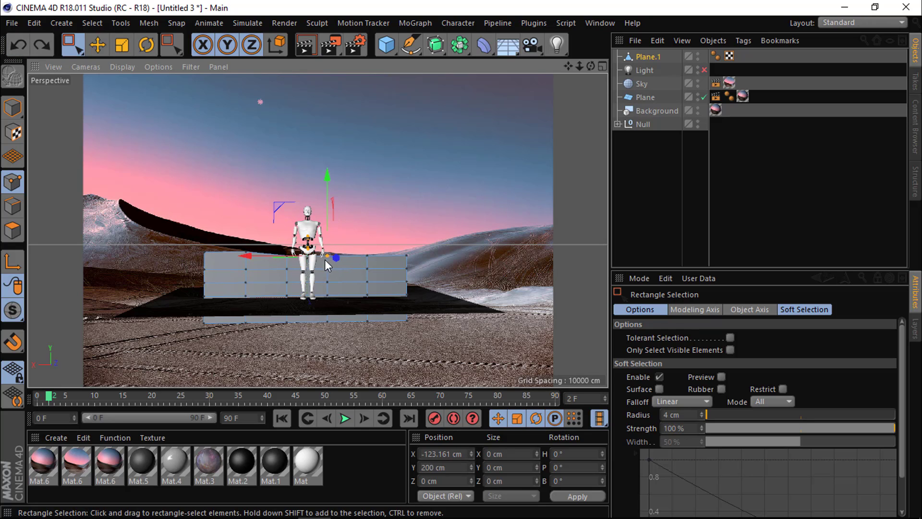
- Lower the upright plane's upper points from the robot to the right end so its top edge slopes down like the dune
{"action": "left_click_drag", "start_coordinate": [334, 247], "coordinate": [314, 280]}
{"action": "left_click_drag", "start_coordinate": [329, 207], "coordinate": [329, 216]}
{"action": "left_click_drag", "start_coordinate": [417, 231], "coordinate": [354, 275]}
{"action": "left_click_drag", "start_coordinate": [390, 197], "coordinate": [391, 212]}
{"action": "left_click_drag", "start_coordinate": [333, 246], "coordinate": [283, 261]}
{"action": "left_click_drag", "start_coordinate": [308, 179], "coordinate": [309, 184]}
{"action": "left_click_drag", "start_coordinate": [374, 258], "coordinate": [359, 276]}
- Dissolve the upright plane's second horizontal edge loop, just below its top edge
{"action": "left_click", "coordinate": [97, 45]}
{"action": "left_click", "coordinate": [10, 209]}
{"action": "left_click_drag", "start_coordinate": [231, 269], "coordinate": [228, 264]}
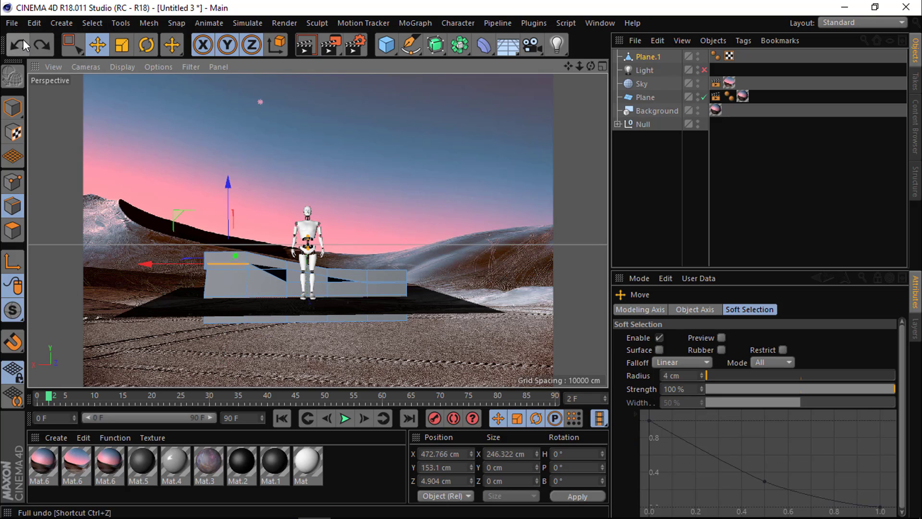
{"action": "left_click", "coordinate": [21, 42]}
{"action": "left_click", "coordinate": [227, 267]}
{"action": "left_click", "coordinate": [245, 269]}
{"action": "right_click", "coordinate": [151, 224]}
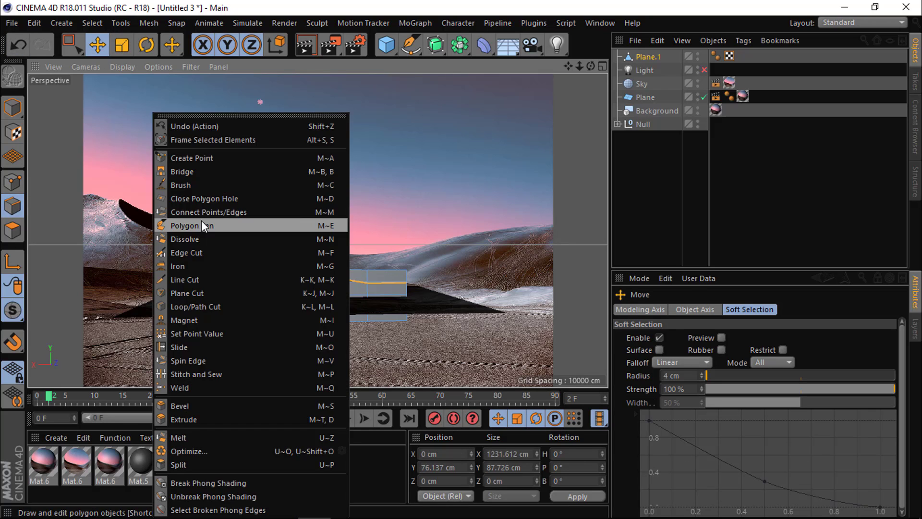
{"action": "left_click", "coordinate": [115, 207]}
- Adjust individual top points of the upright plane to smooth the slope, lowering the fifth one to about Y 75 cm
{"action": "left_click", "coordinate": [12, 182]}
{"action": "left_click", "coordinate": [328, 268]}
{"action": "left_click_drag", "start_coordinate": [330, 208], "coordinate": [287, 226]}
{"action": "left_click", "coordinate": [287, 261]}
{"action": "left_click", "coordinate": [368, 269]}
{"action": "left_click_drag", "start_coordinate": [370, 225], "coordinate": [370, 230]}
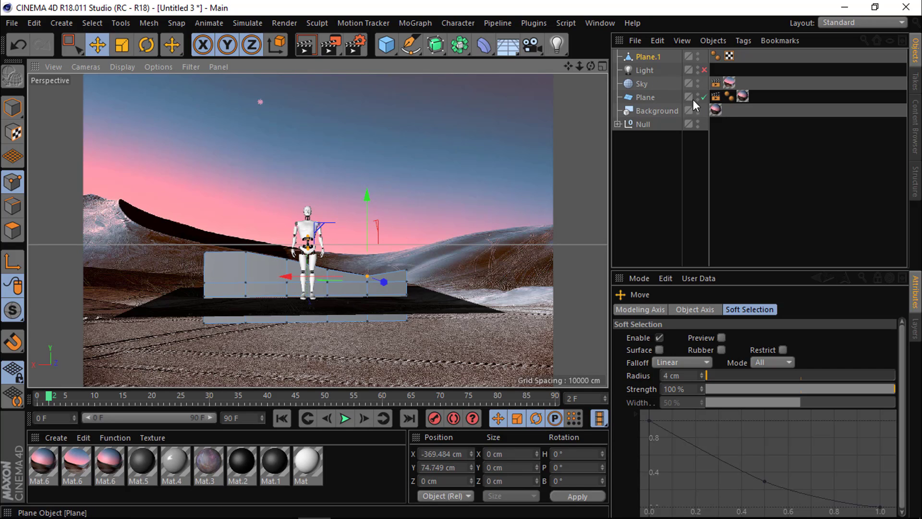
{"action": "left_click_drag", "start_coordinate": [715, 97], "coordinate": [699, 90]}
{"action": "left_click_drag", "start_coordinate": [643, 94], "coordinate": [653, 58]}
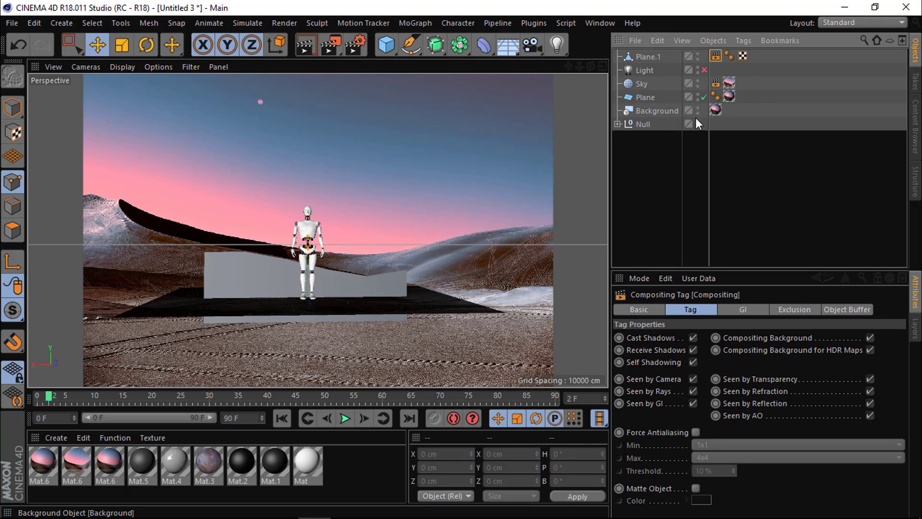
{"action": "key", "text": "ctrl+z"}
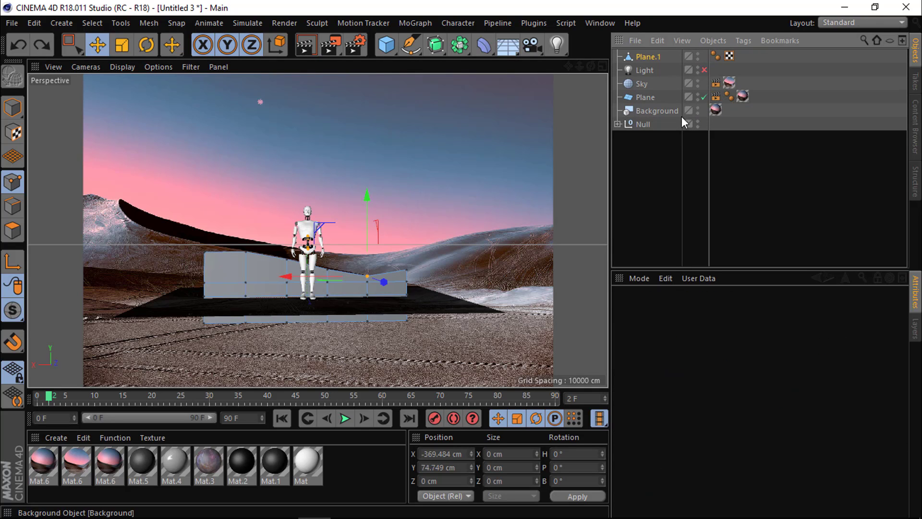
- Copy the ground plane's compositing tag and its frontally projected Mat.6 texture tag onto the upright plane
{"action": "left_click", "coordinate": [716, 96]}
{"action": "left_click_drag", "start_coordinate": [717, 96], "coordinate": [659, 56], "text": "ctrl"}
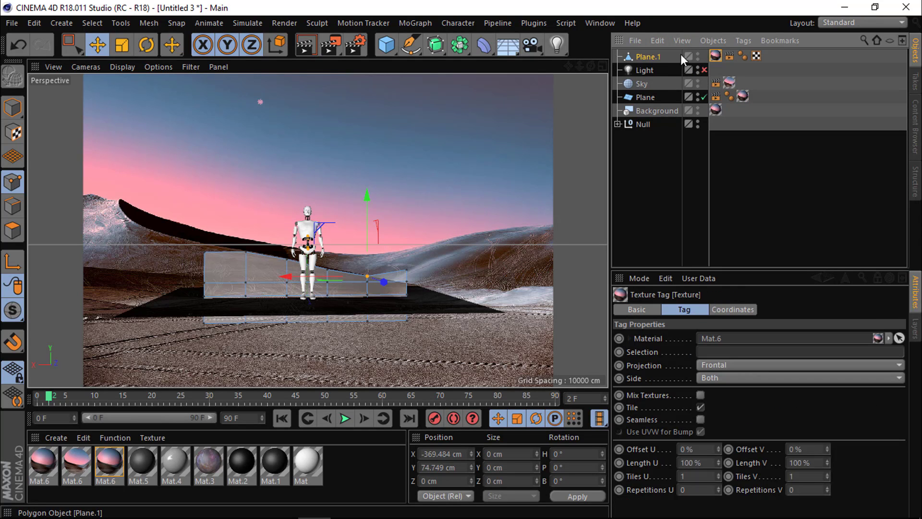
{"action": "left_click", "coordinate": [806, 96]}
- Put the upright plane inside a Subdivision Surface to round its outline
{"action": "left_click", "coordinate": [320, 271]}
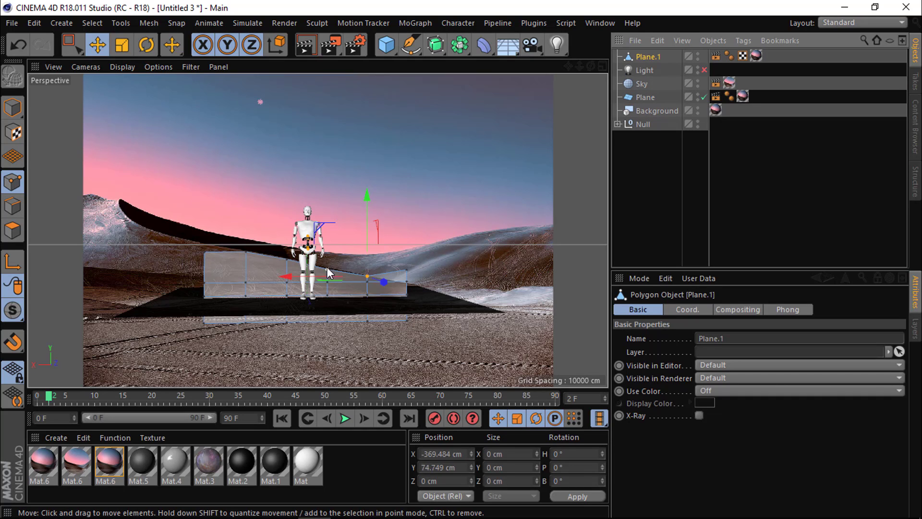
{"action": "left_click", "coordinate": [459, 45], "text": "alt"}
{"action": "left_click", "coordinate": [320, 176]}
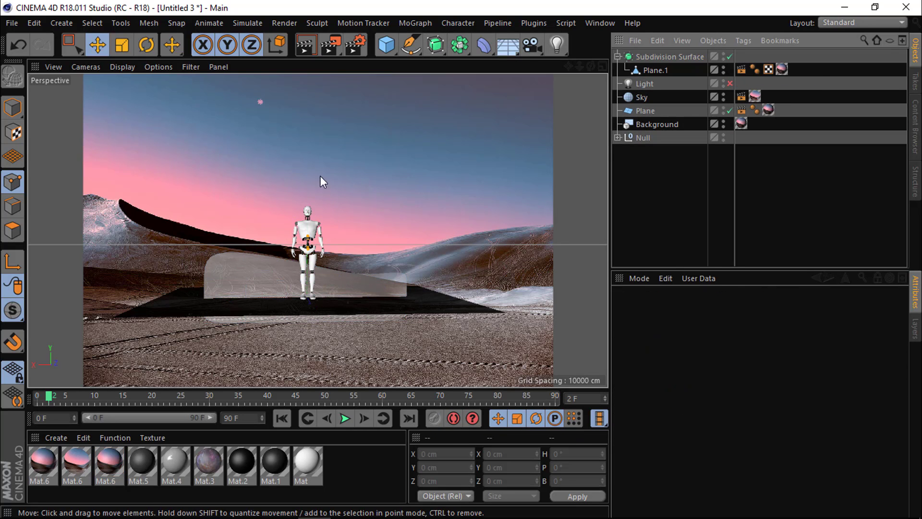
- Start a test render of the scene in the Picture Viewer and stop it
{"action": "left_click", "coordinate": [334, 42]}
{"action": "left_click", "coordinate": [310, 211]}
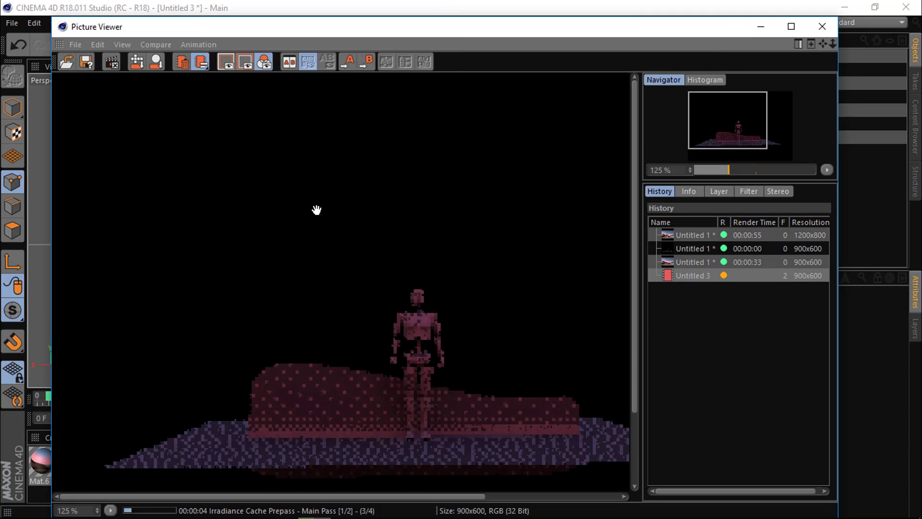
{"action": "left_click", "coordinate": [109, 62]}
{"action": "left_click", "coordinate": [479, 315]}
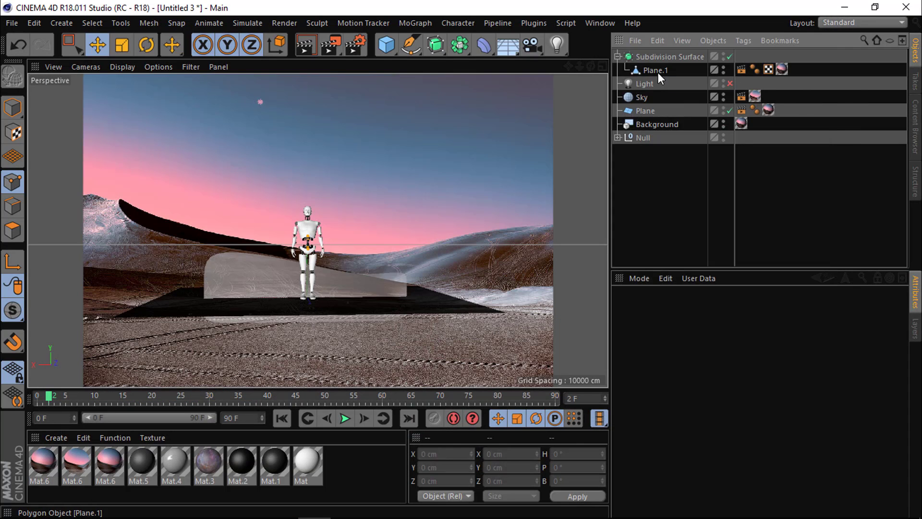
- Move the upright plane in front of the robot to about Z 175 cm and render the scene in the Picture Viewer
{"action": "left_click", "coordinate": [304, 301]}
{"action": "left_click", "coordinate": [332, 45]}
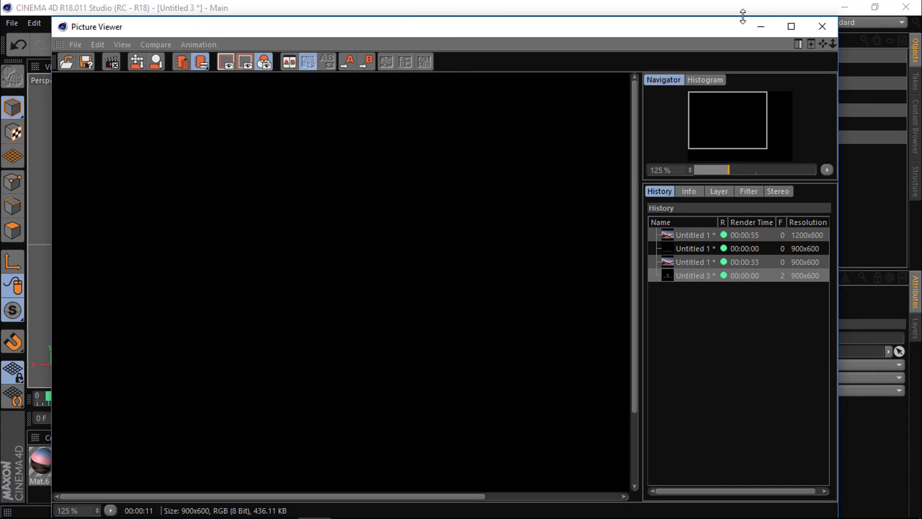
{"action": "double_click", "coordinate": [336, 24]}
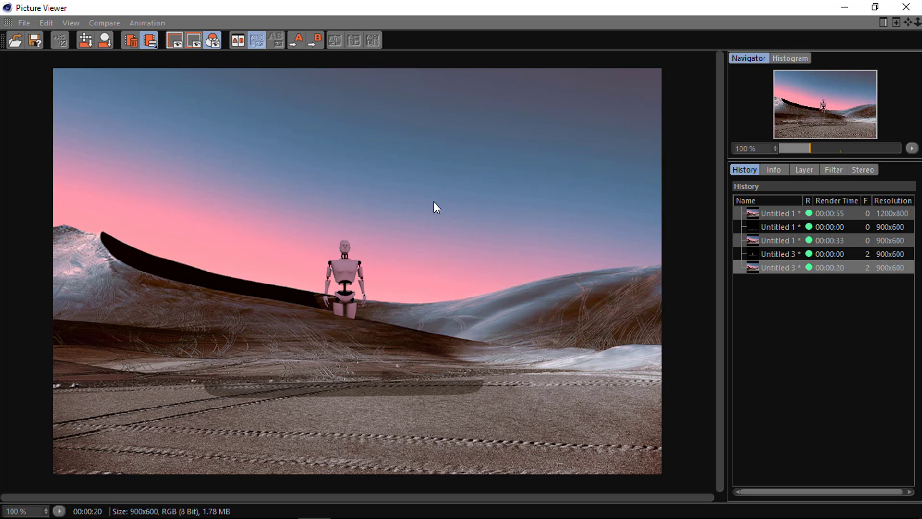
{"action": "left_click", "coordinate": [906, 7]}
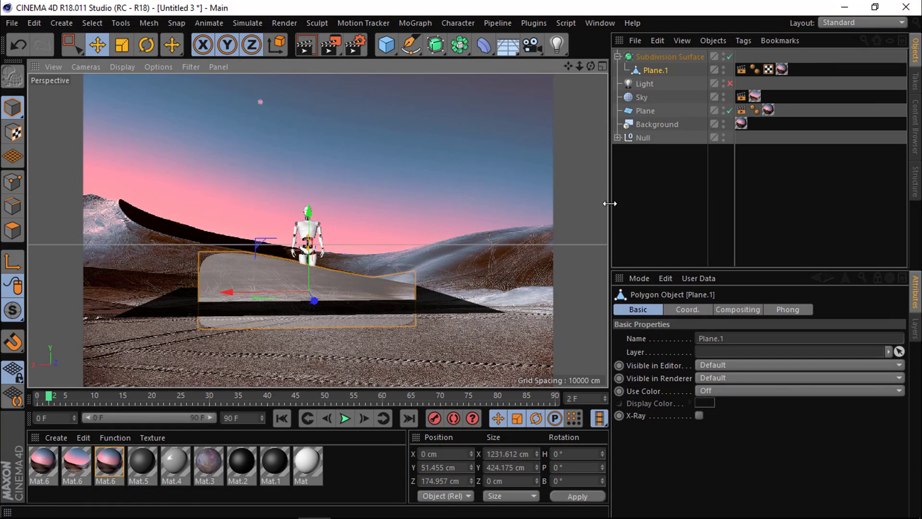
- Rectangle-select the upright plane's two top points beside the robot and raise them slightly
{"action": "left_click", "coordinate": [13, 181]}
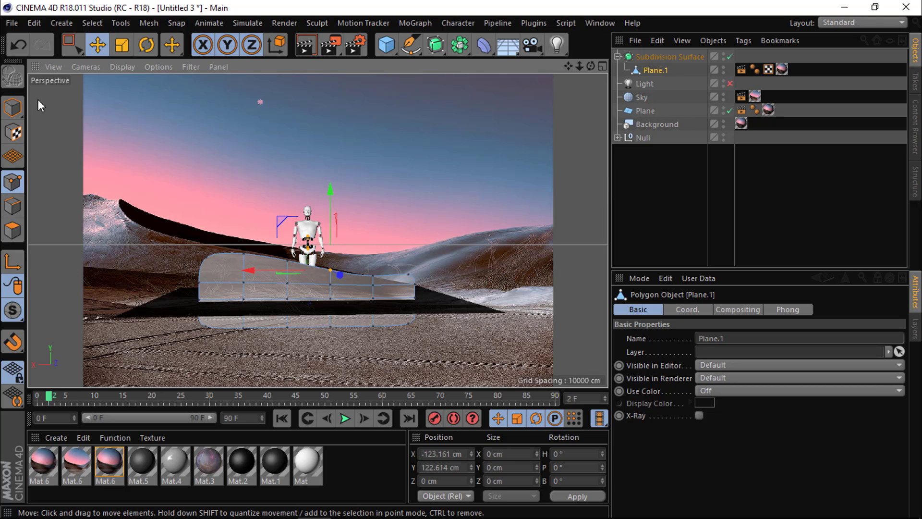
{"action": "left_click_drag", "start_coordinate": [69, 45], "coordinate": [139, 88]}
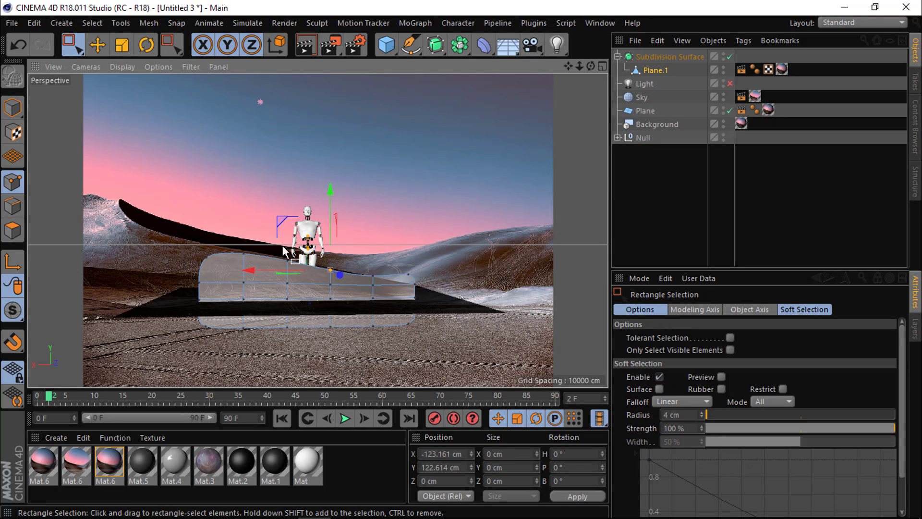
{"action": "left_click_drag", "start_coordinate": [282, 247], "coordinate": [339, 268]}
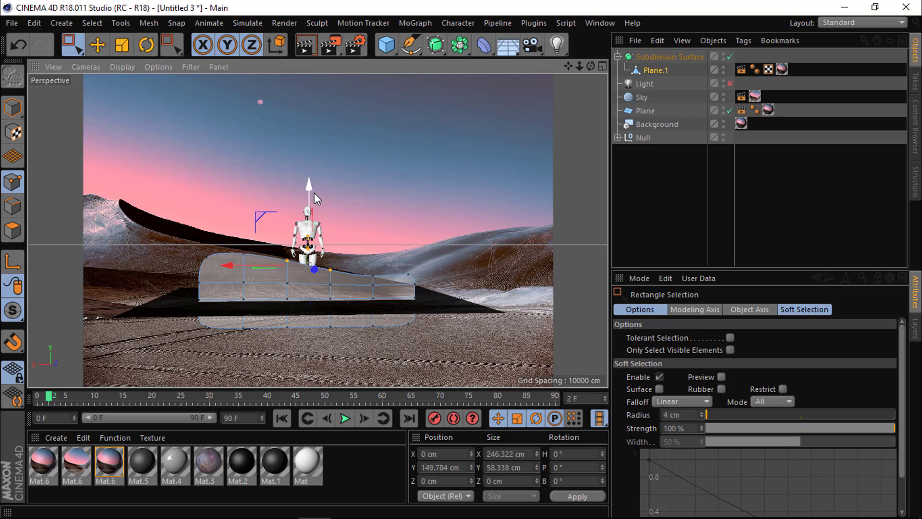
{"action": "left_click_drag", "start_coordinate": [314, 192], "coordinate": [314, 191]}
{"action": "left_click", "coordinate": [451, 198]}
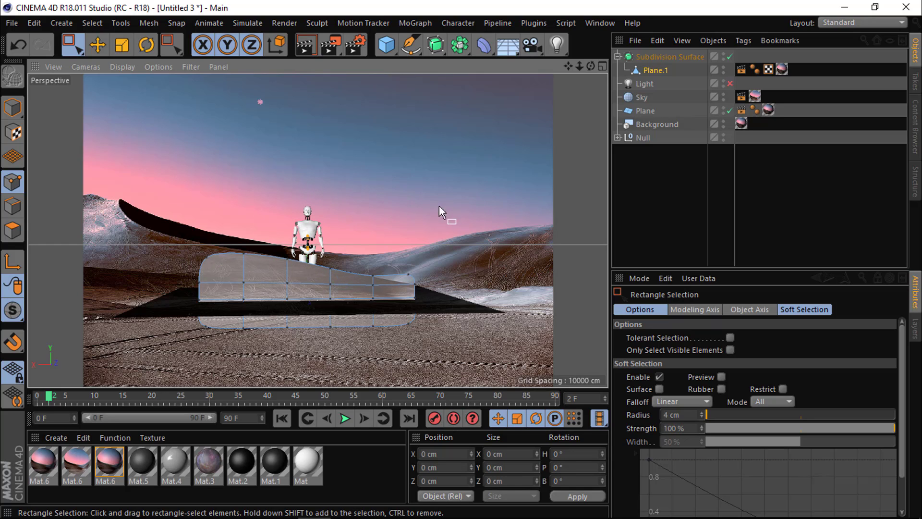
- Delete the upright plane's bottom row of points and render the scene again in the Picture Viewer
{"action": "left_click_drag", "start_coordinate": [428, 314], "coordinate": [49, 354]}
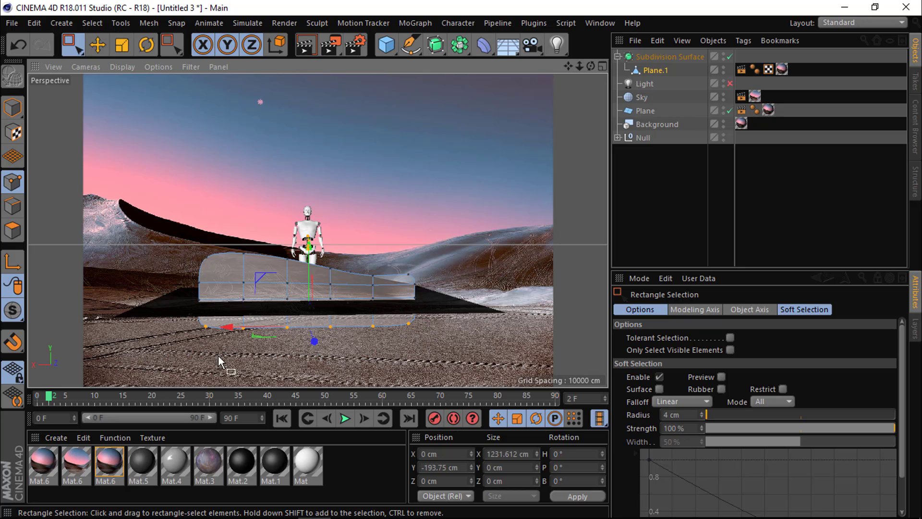
{"action": "key", "text": "Delete"}
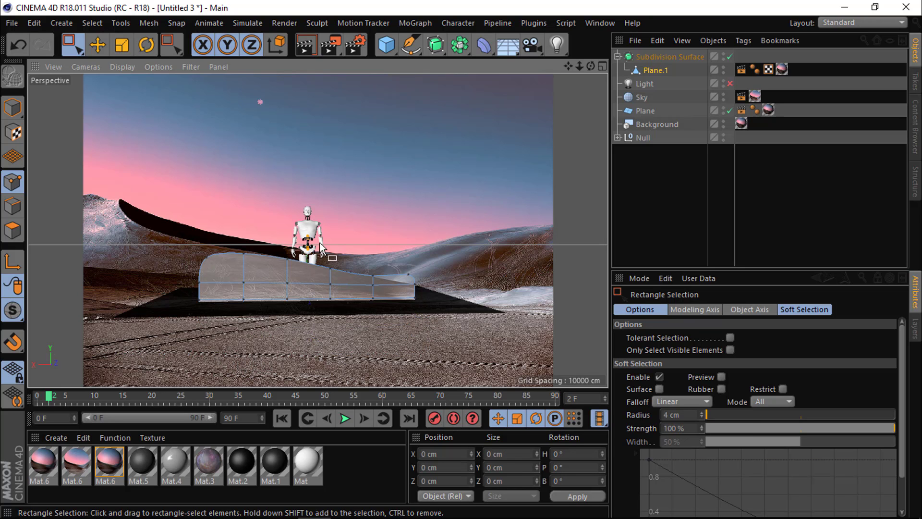
{"action": "left_click", "coordinate": [330, 47]}
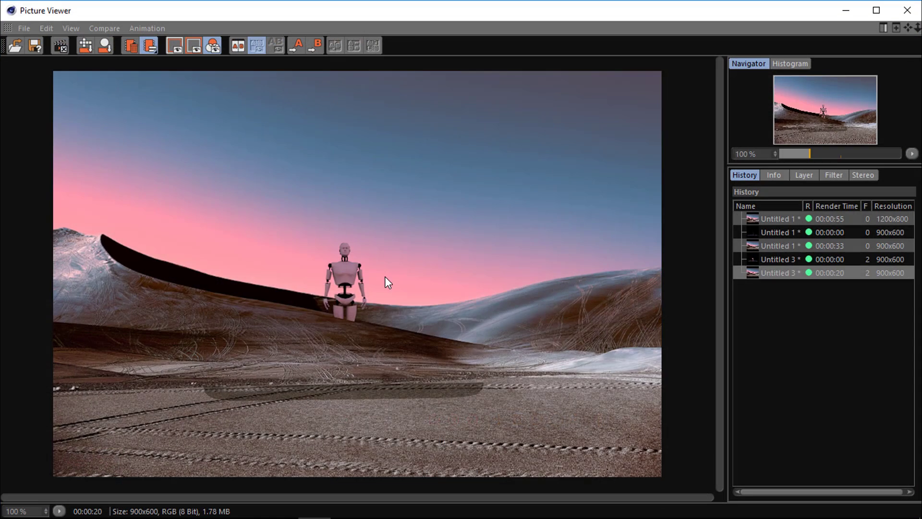